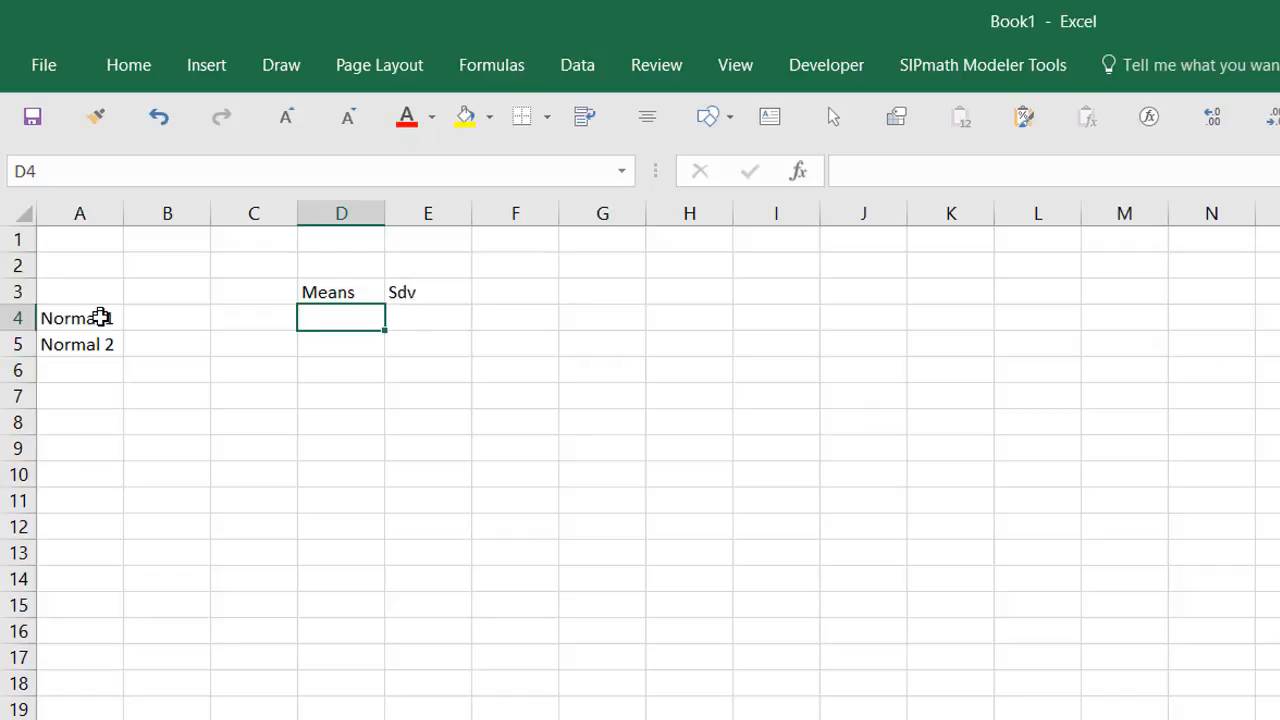
Step: Enter means 0 and 1 in D4:D5 and standard deviations 1 and 2 in E4:E5
type("0")
key("Return")
type("1")
key("Up")
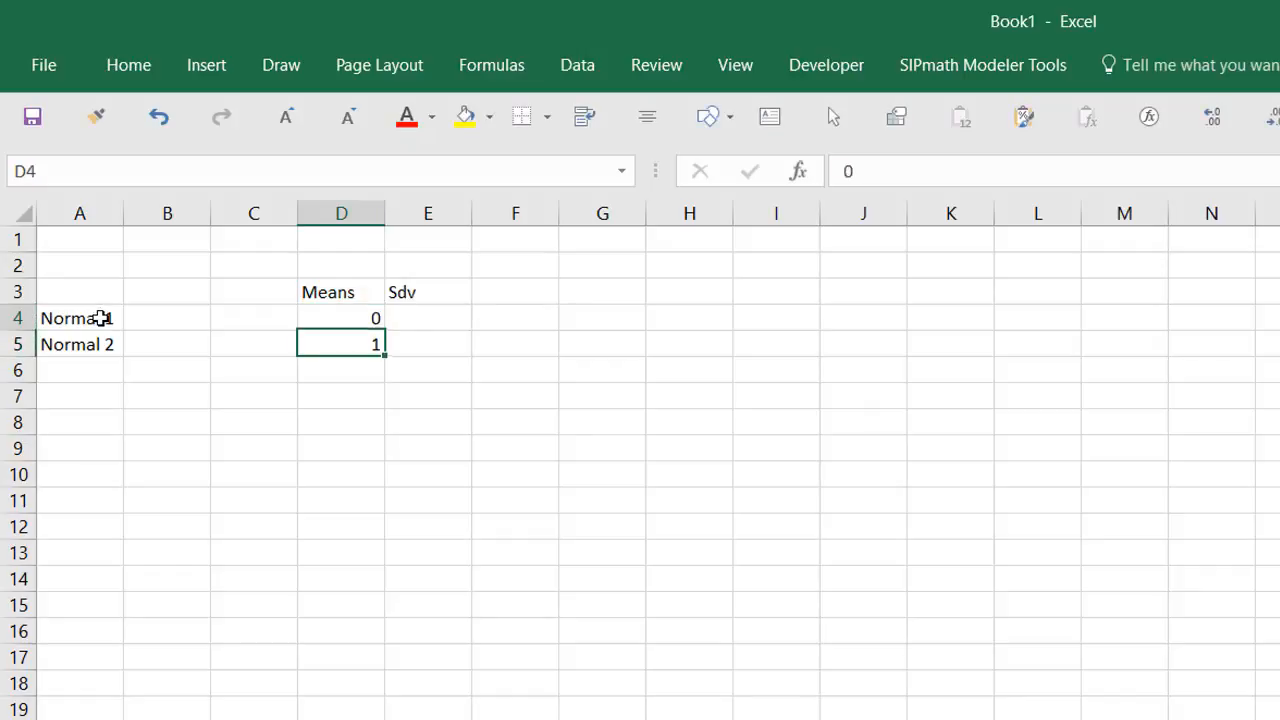
key("Right")
type("1")
key("Return")
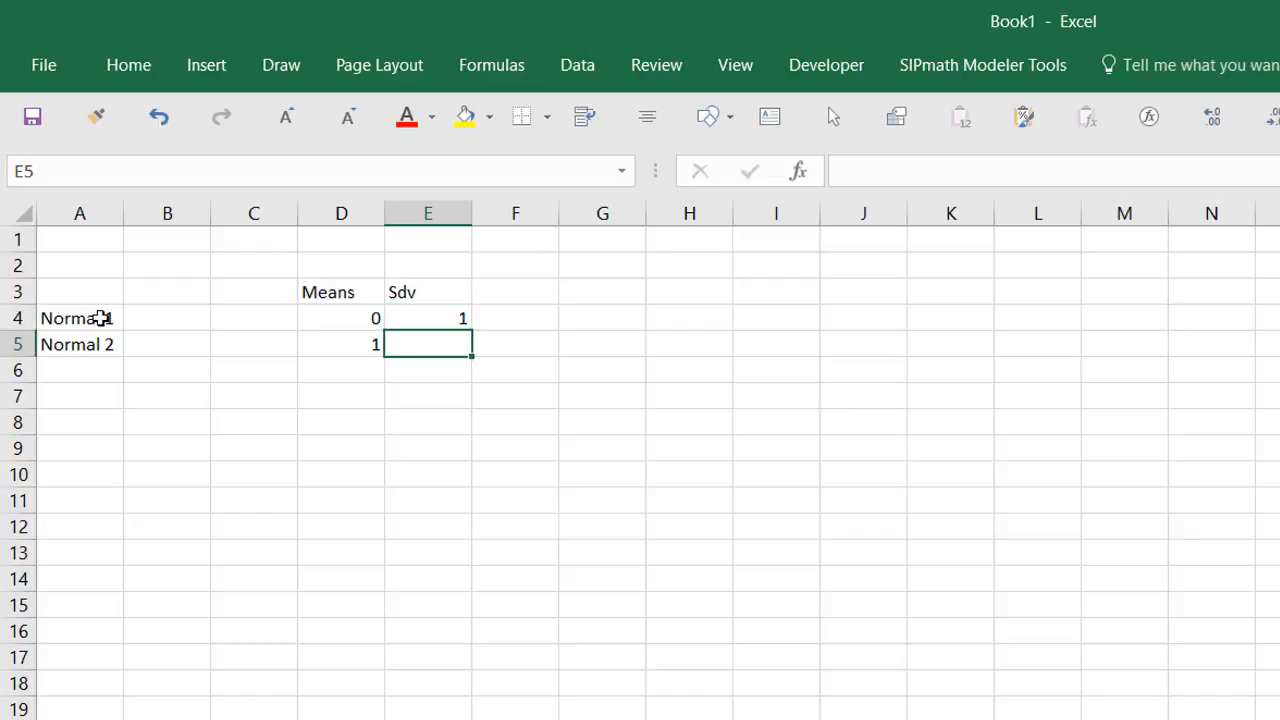
type("2")
key("ctrl+Return")
Step: Head column C with 'Results' in C3 and select the result cells C4:C5
key("Home")
key("Up")
key("Up")
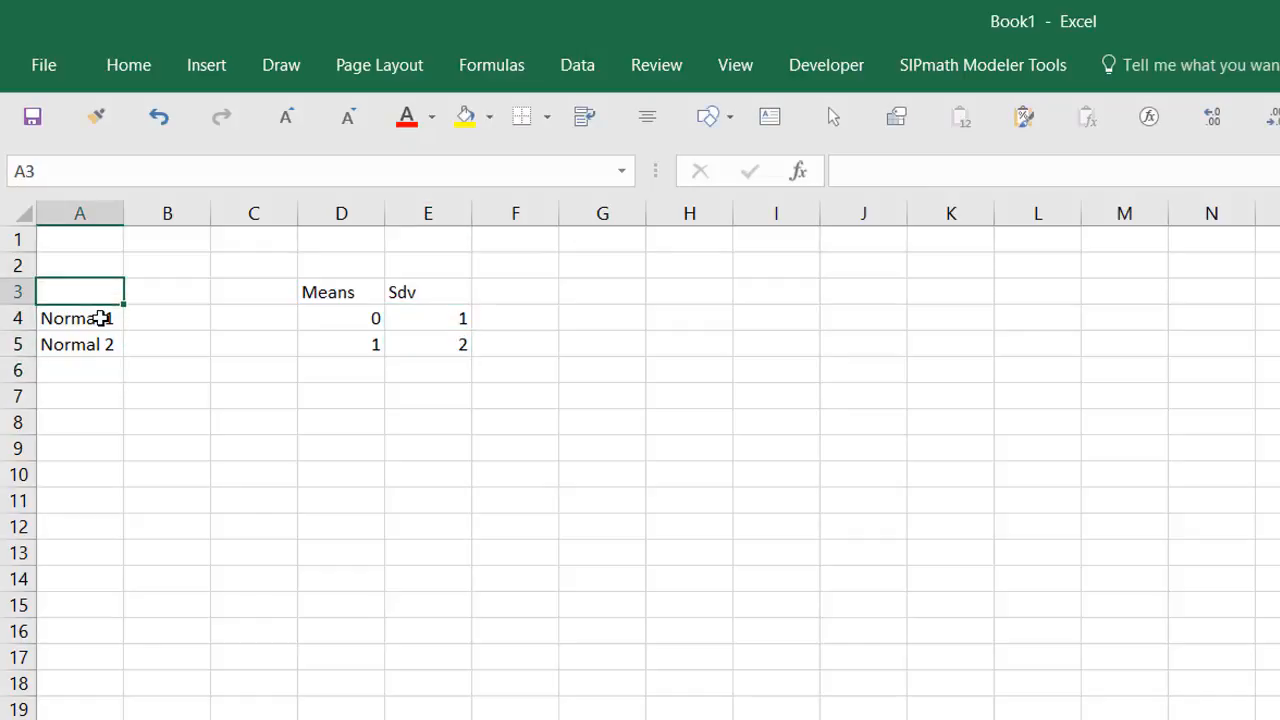
key("Right")
key("Right")
type("Results")
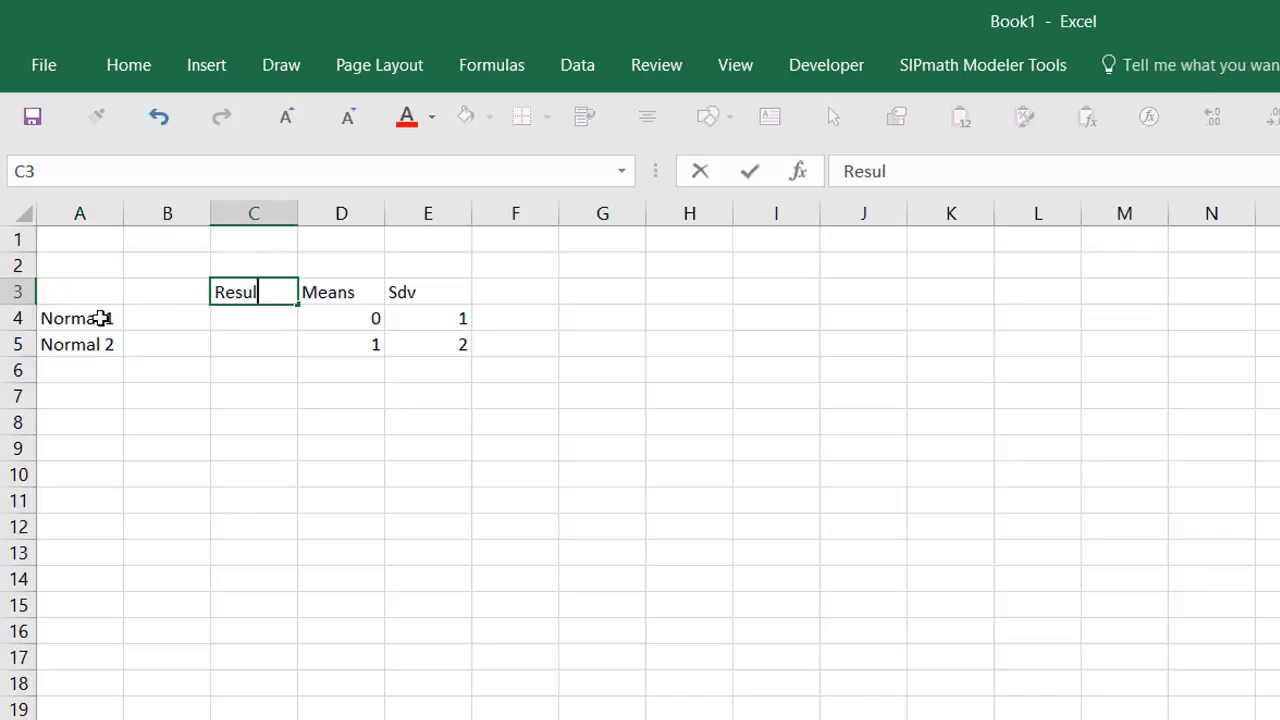
key("ctrl+Return")
key("Down")
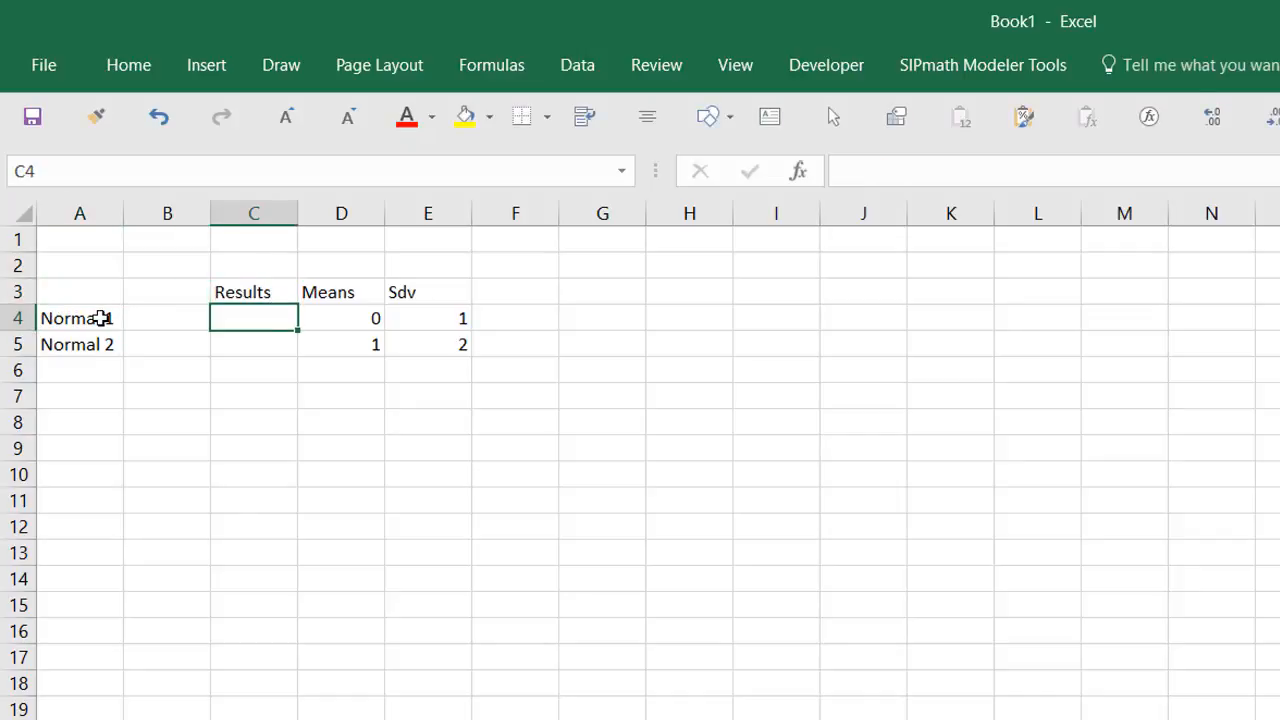
key("shift+Down")
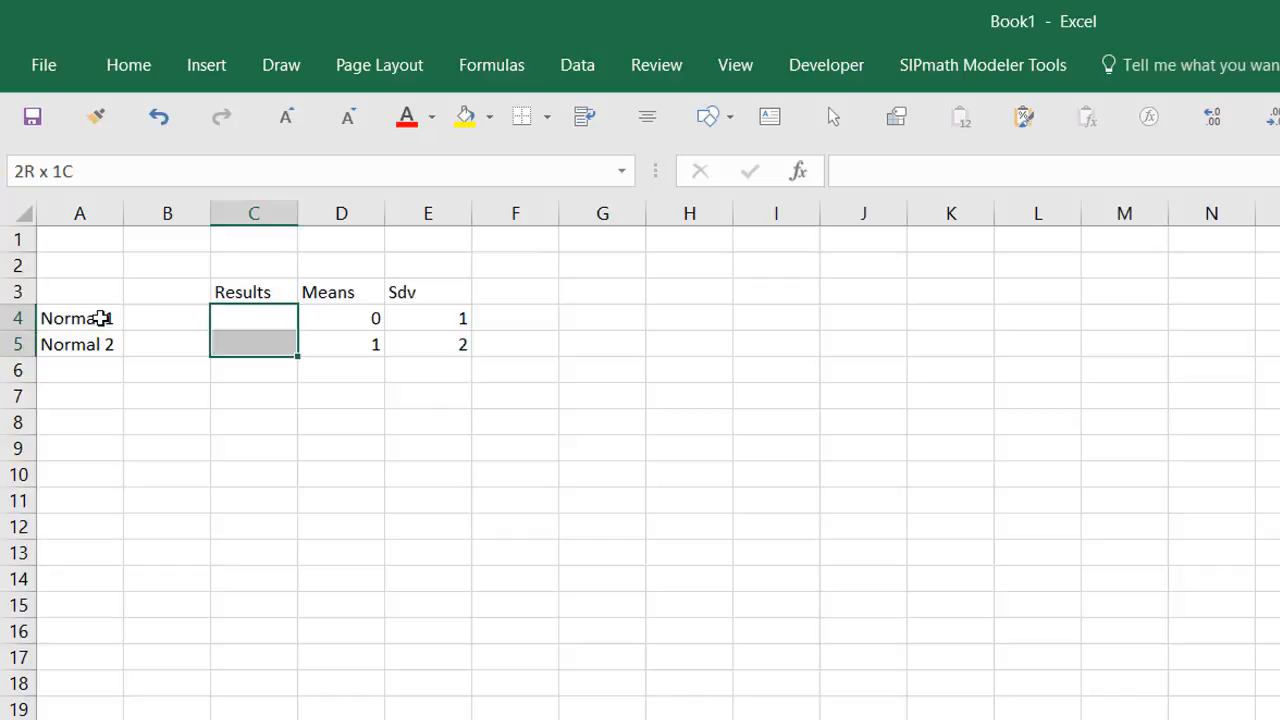
Step: Initialize the SIPmath model, keeping the default settings
left_click(935, 67)
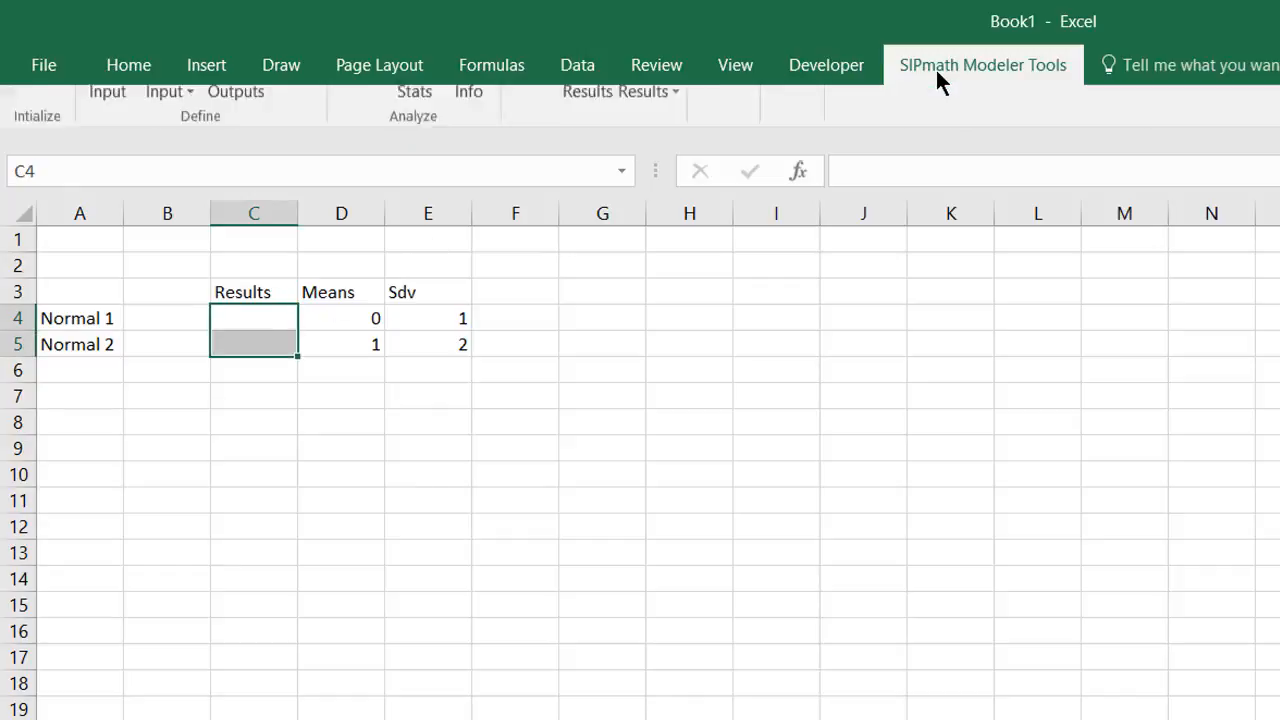
left_click(37, 129)
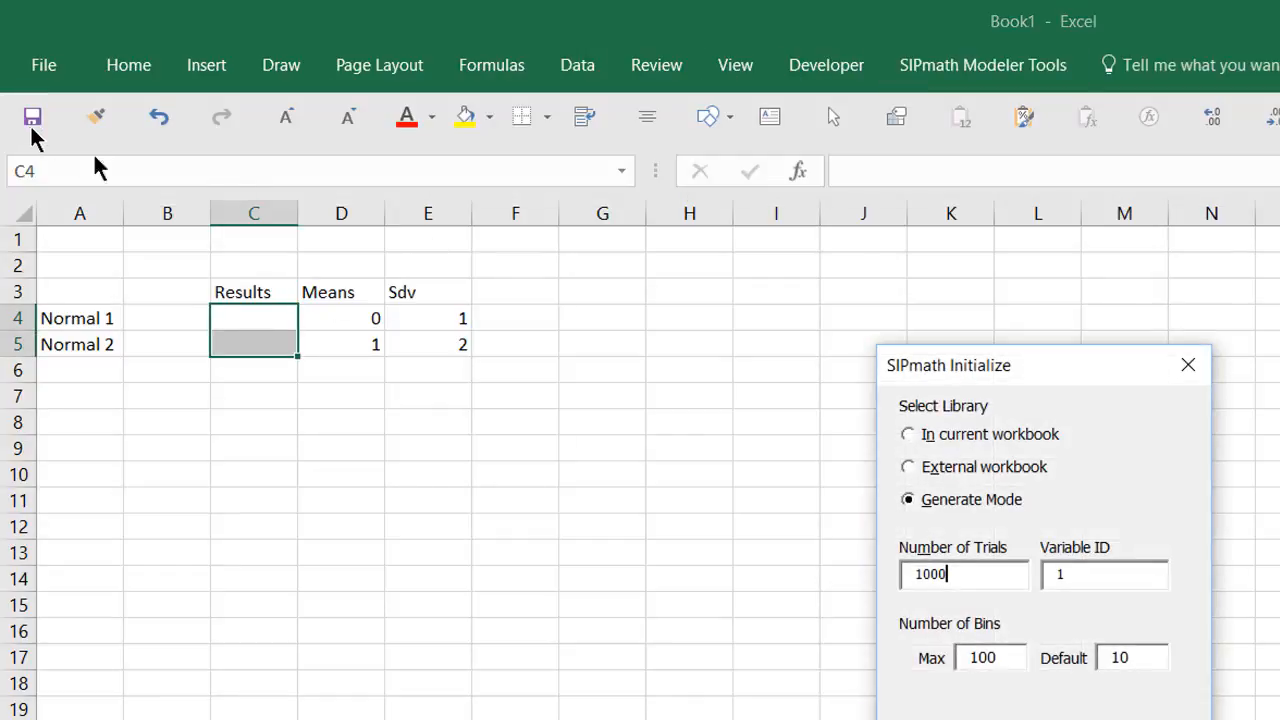
key("Return")
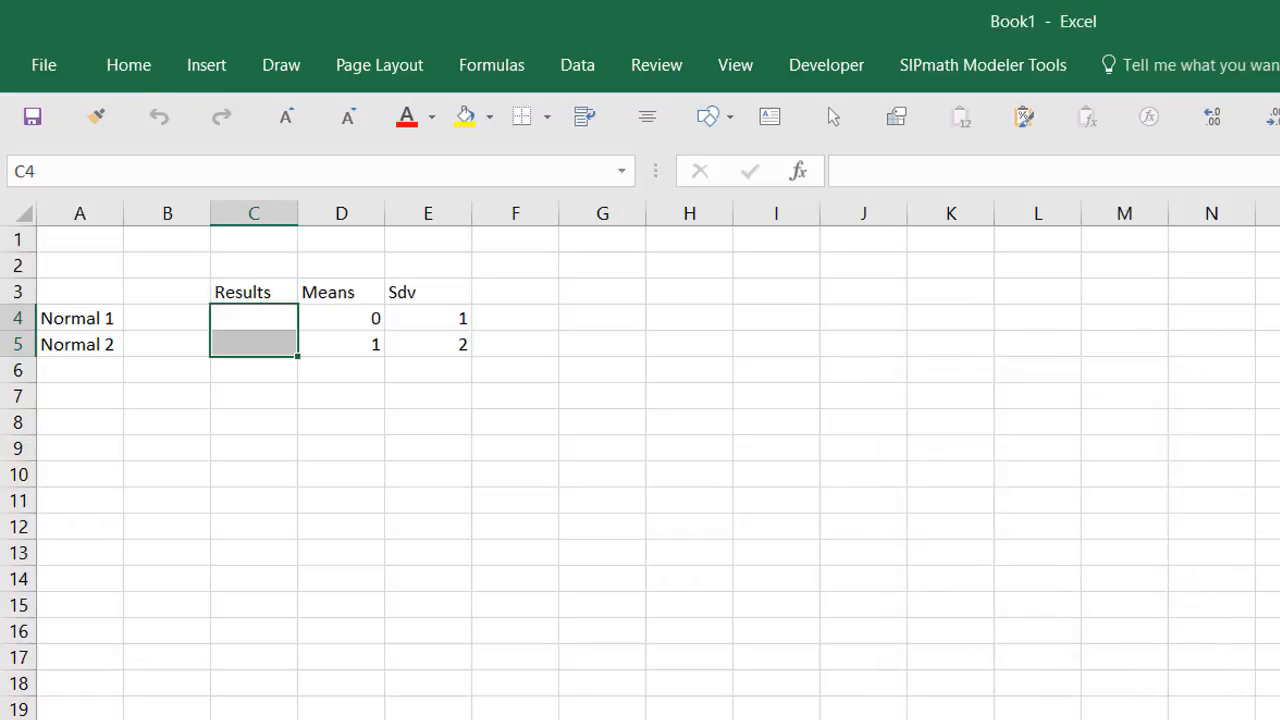
Step: Generate Normal distributions in C4:C5 with means from D4:D5 and standard deviations from E4:E5
left_click(993, 75)
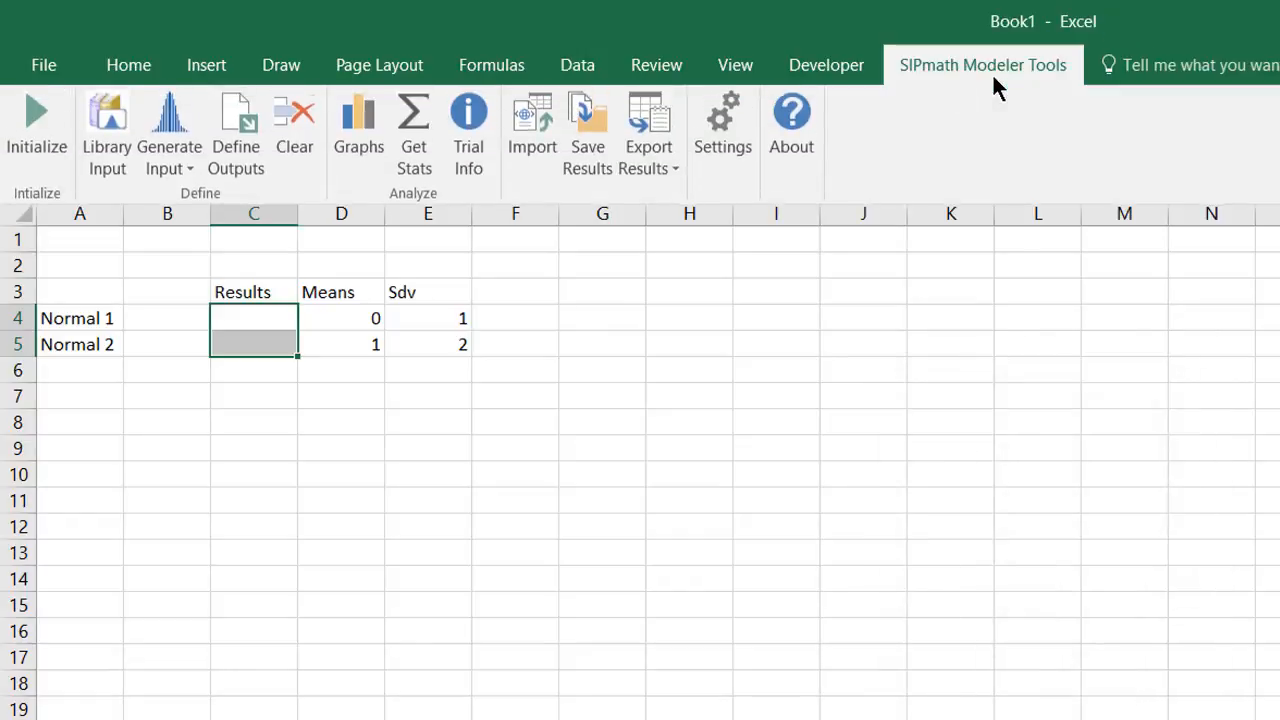
left_click(168, 120)
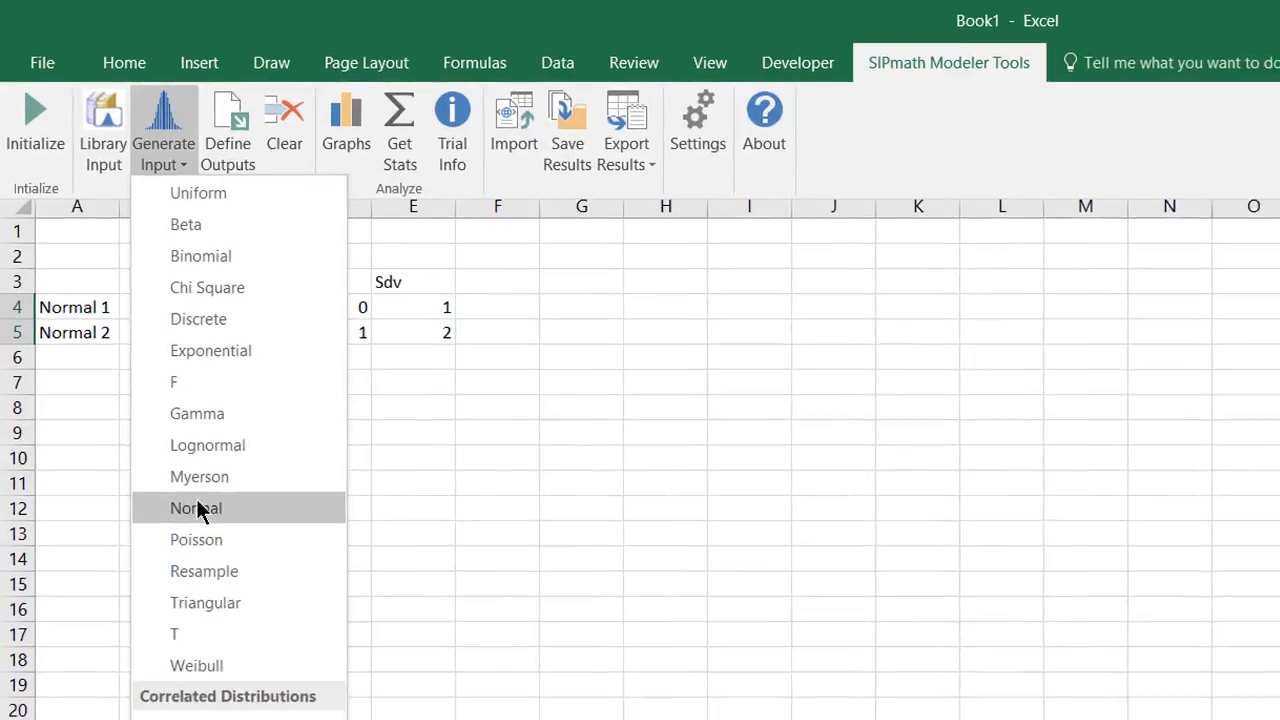
left_click(196, 508)
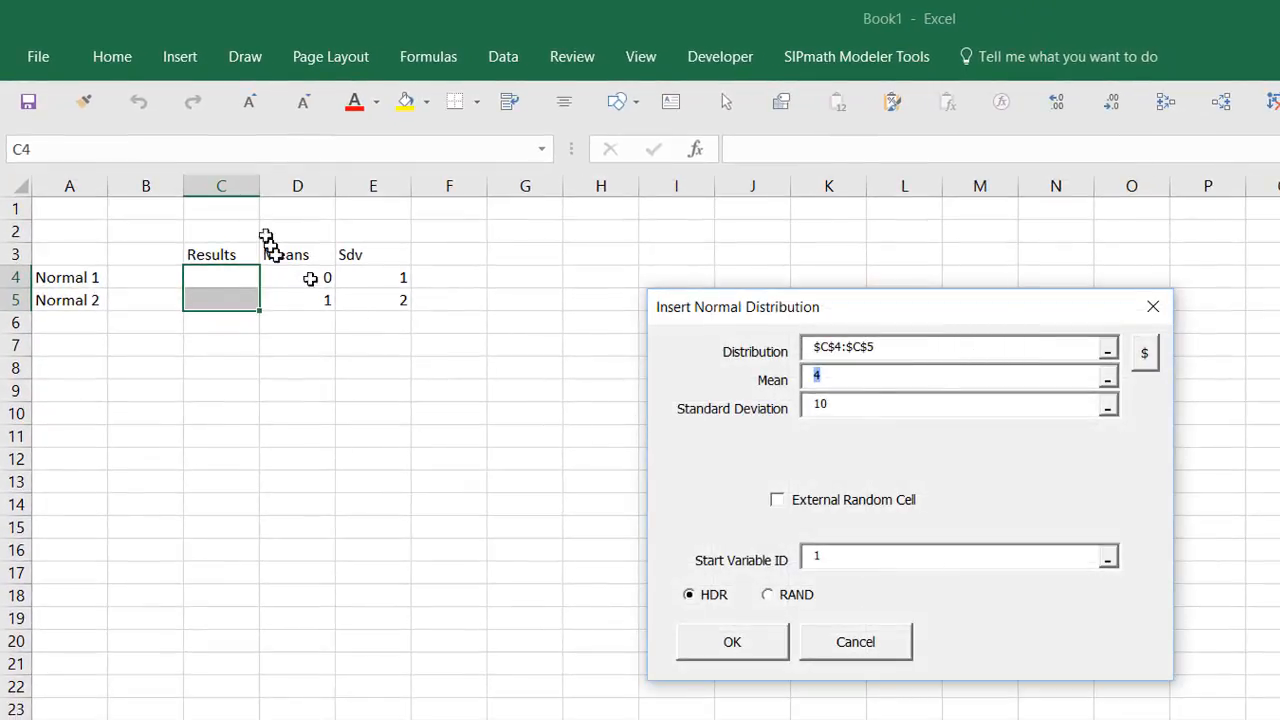
left_click_drag(280, 276, 290, 310)
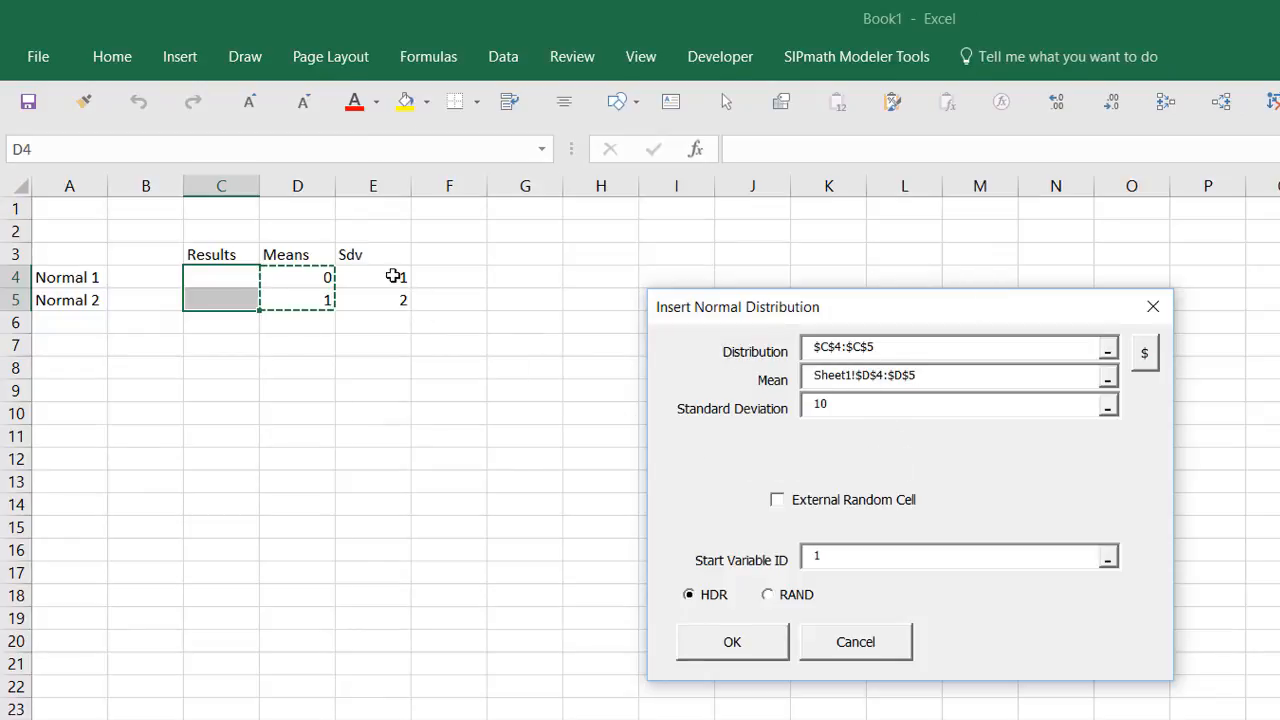
key("Tab")
left_click_drag(389, 272, 389, 299)
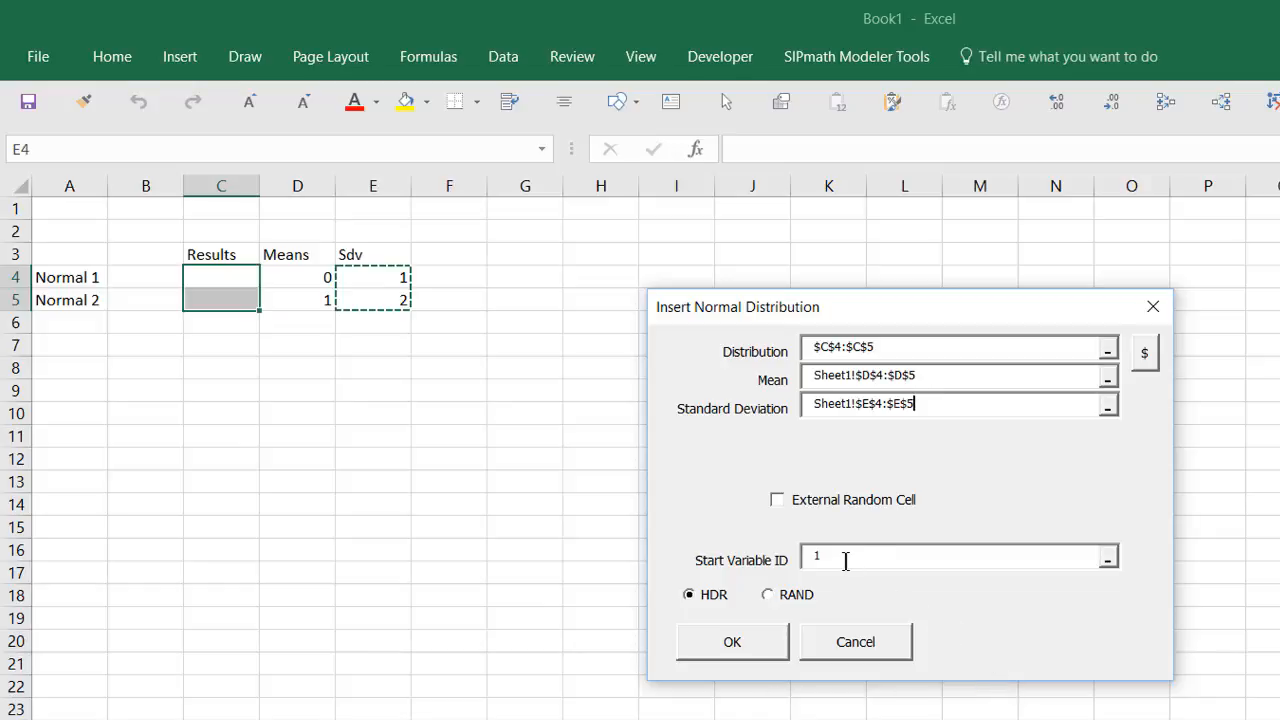
left_click(731, 645)
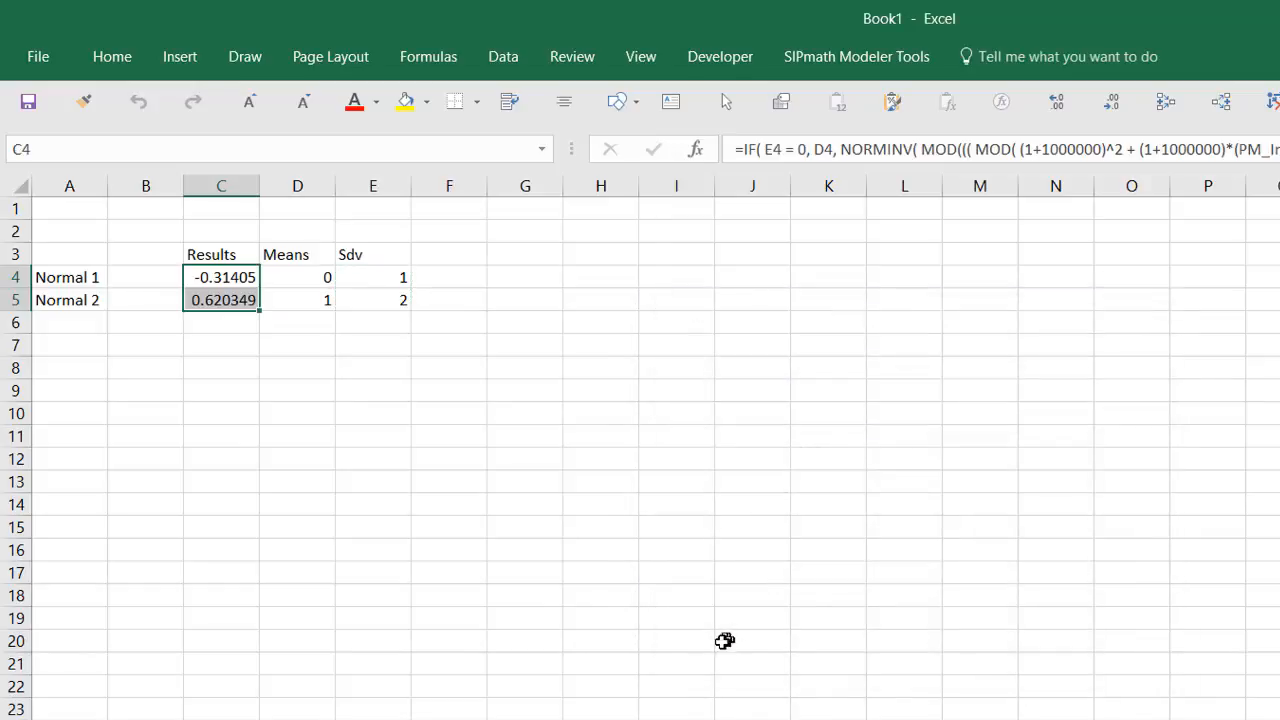
Step: Enter d_Normal1 in B4, fill d_Normal2 into B5, and widen column B to fit
left_click(164, 281)
type("d")
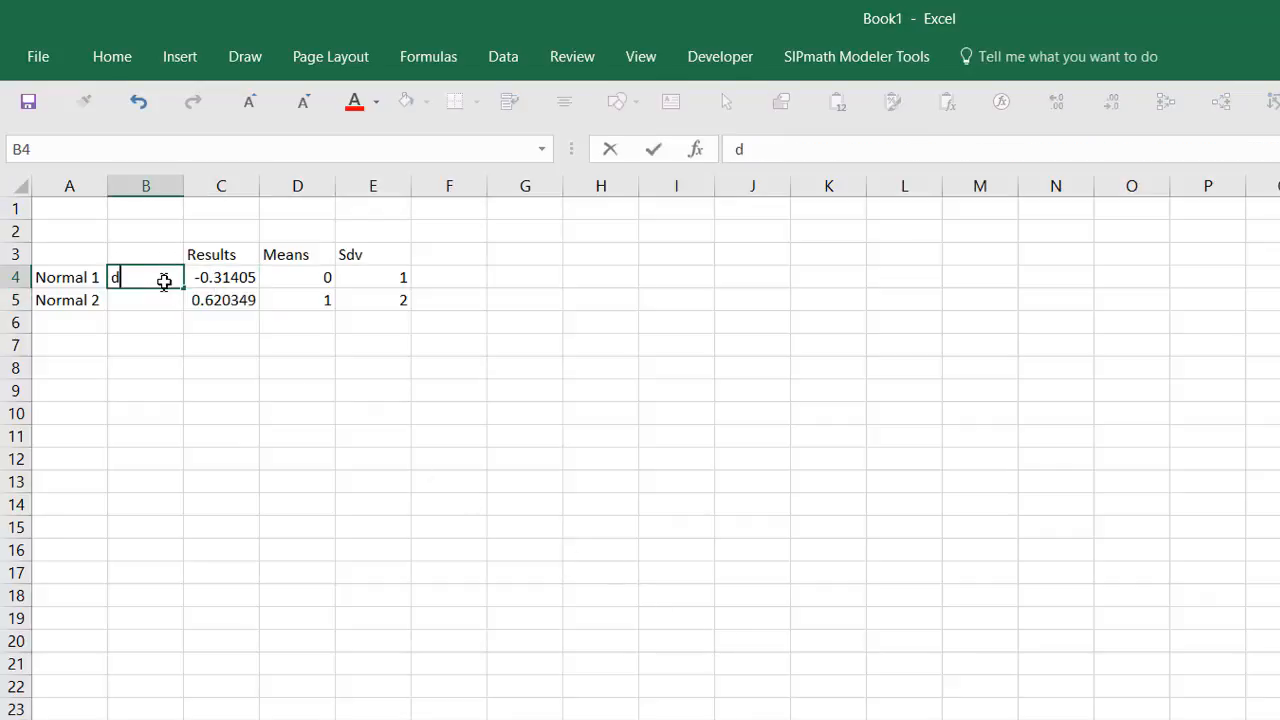
type("_Normal")
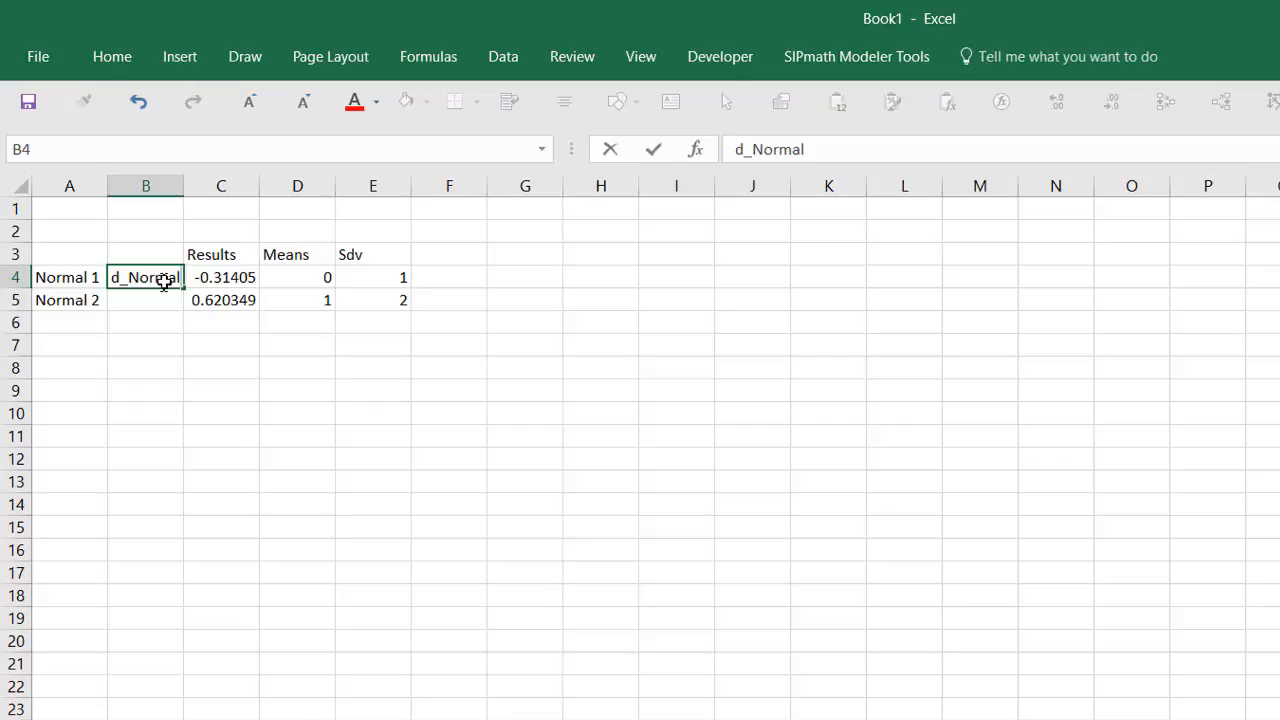
type("1")
key("ctrl+Return")
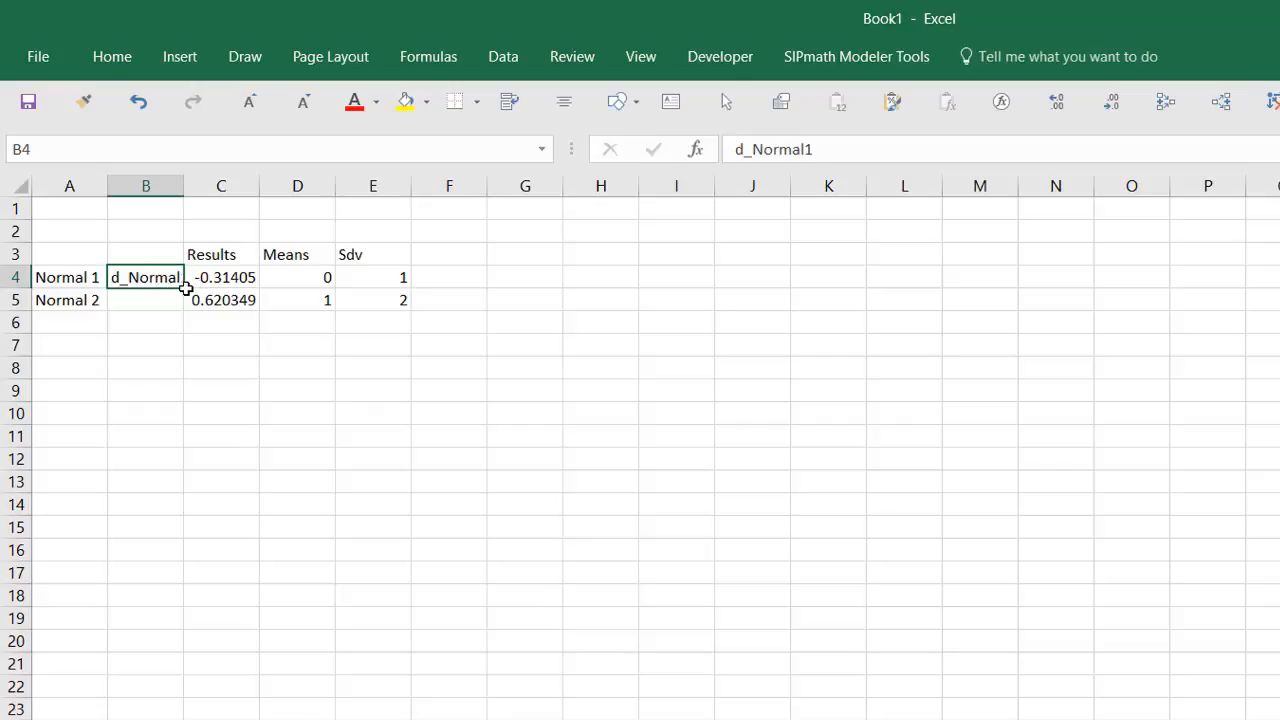
left_click_drag(185, 288, 186, 306)
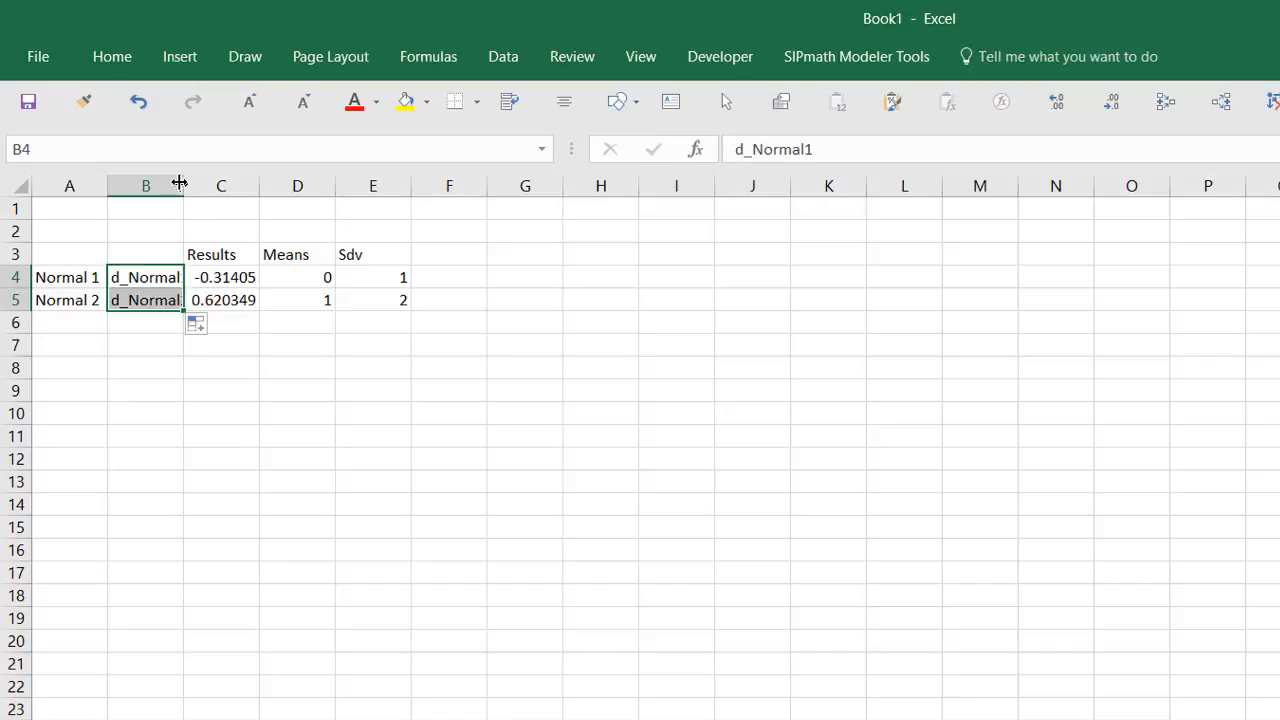
left_click_drag(179, 182, 230, 184)
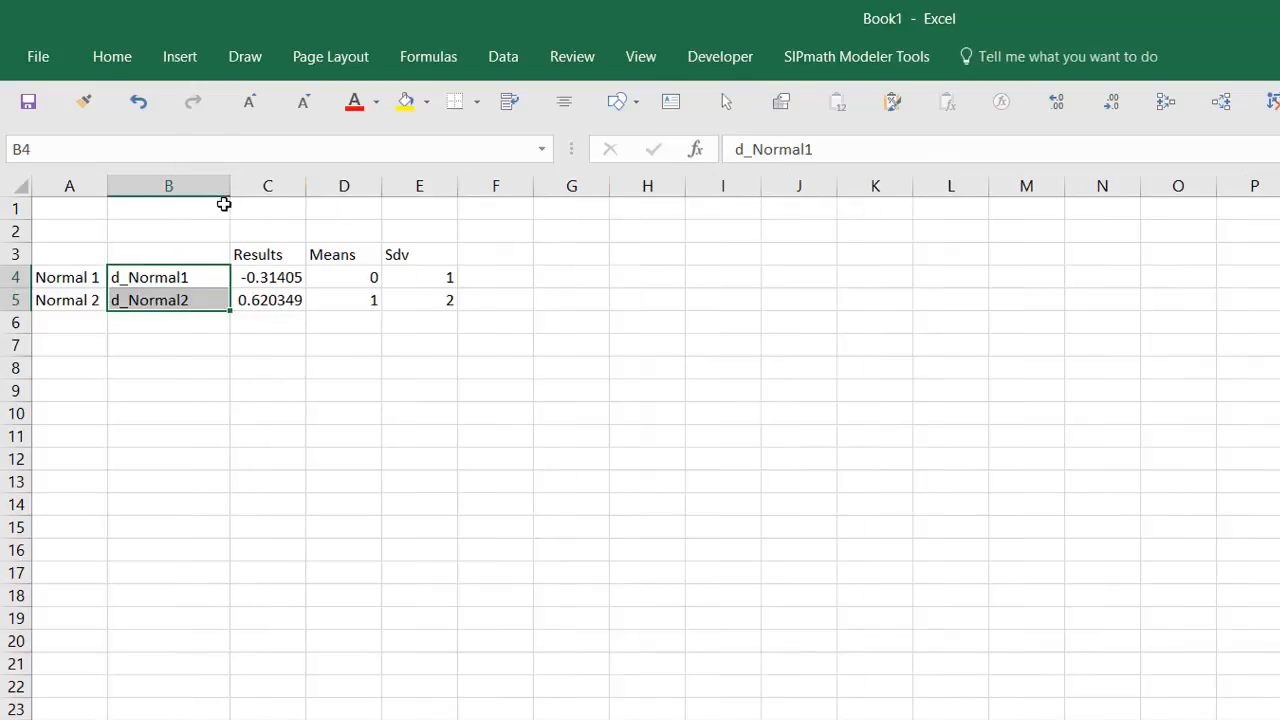
left_click_drag(268, 276, 266, 295)
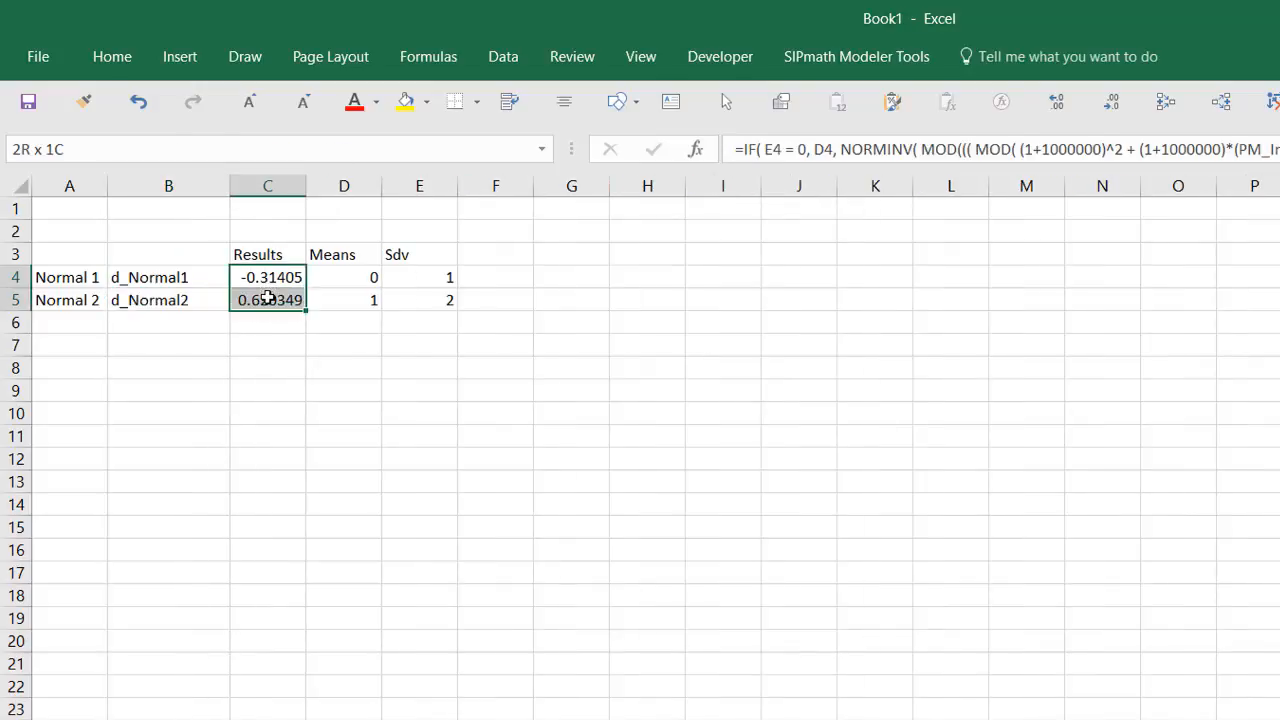
Step: Define C4:C5 as SIPmath outputs named from B4:B5 with sparklines, and review the trials sheet
left_click(800, 60)
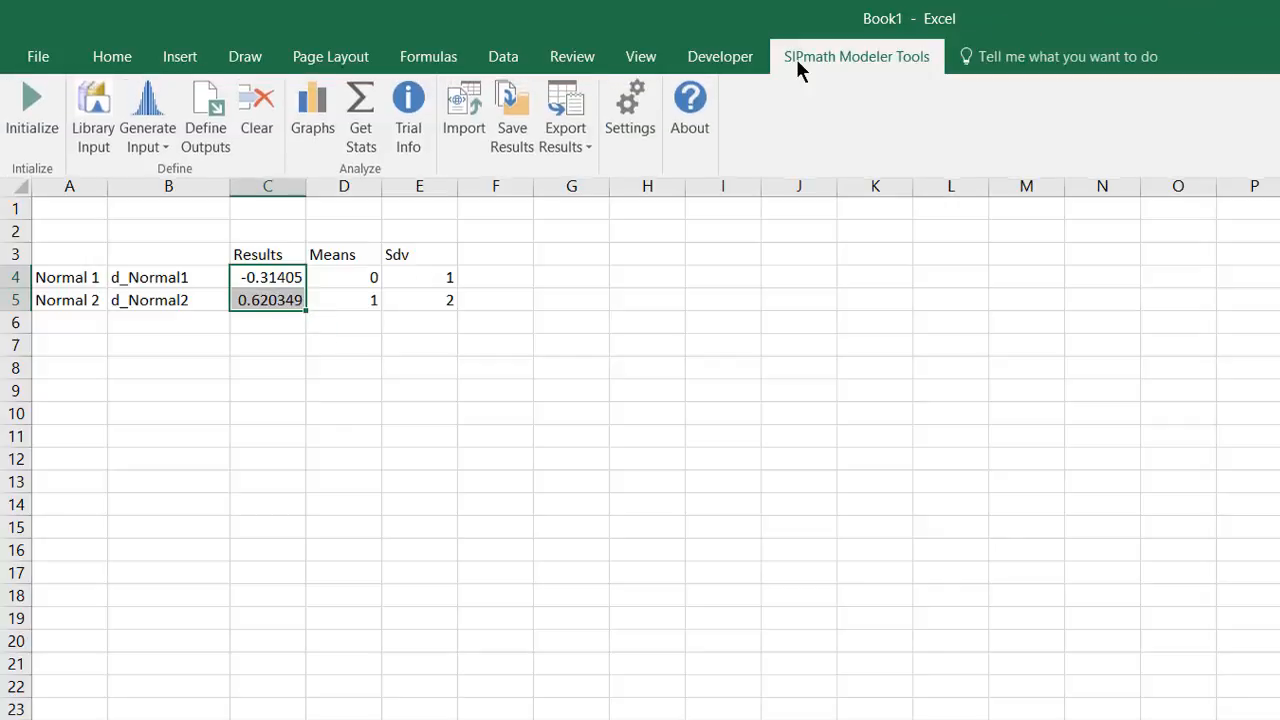
left_click(206, 110)
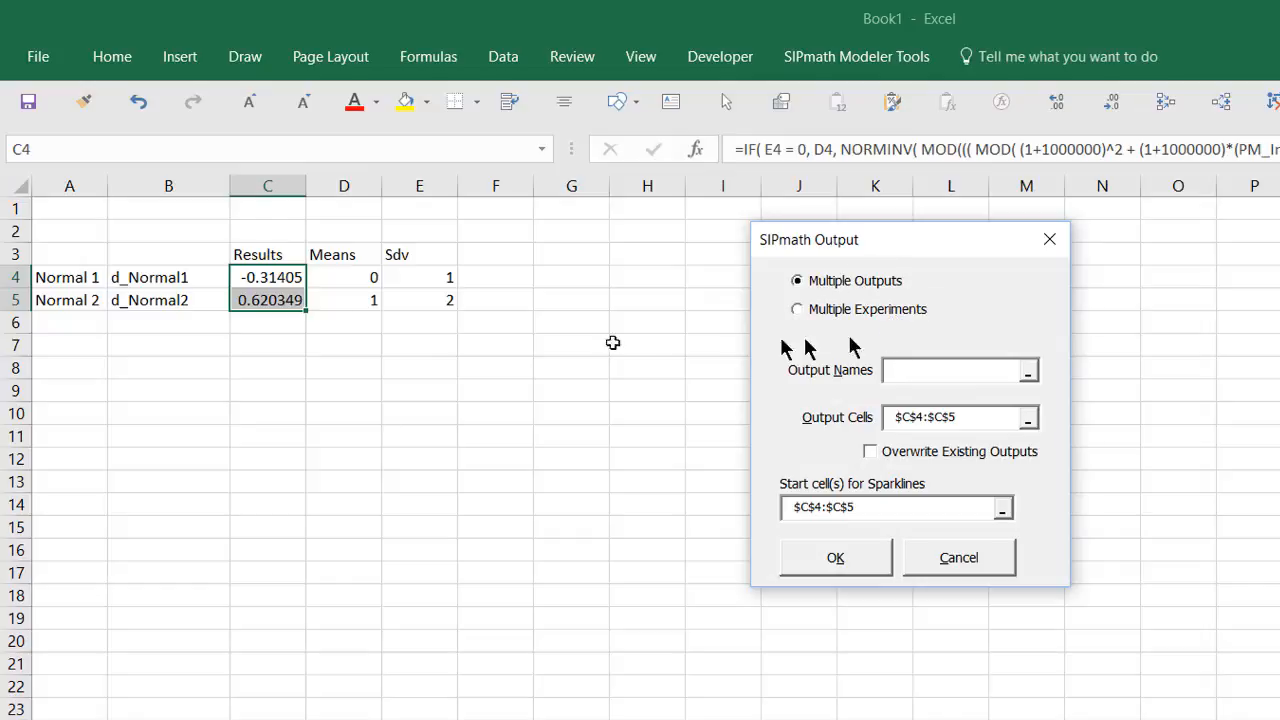
left_click_drag(200, 283, 189, 298)
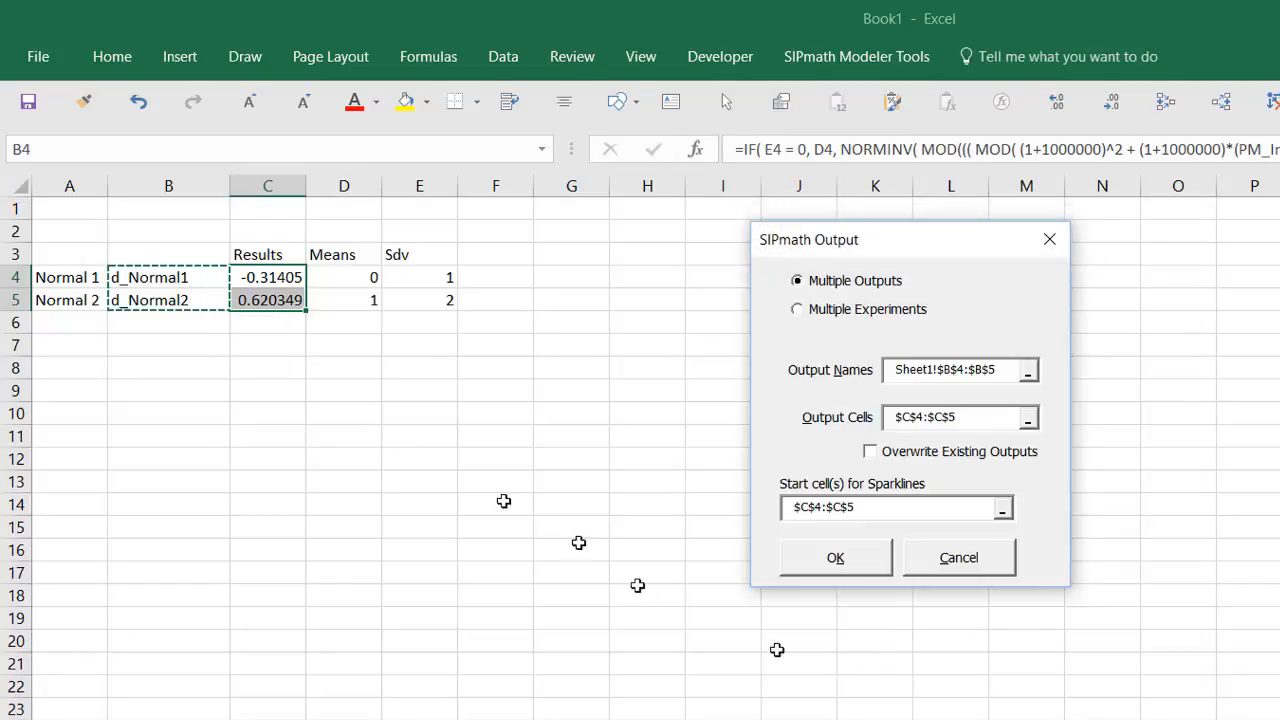
left_click(833, 560)
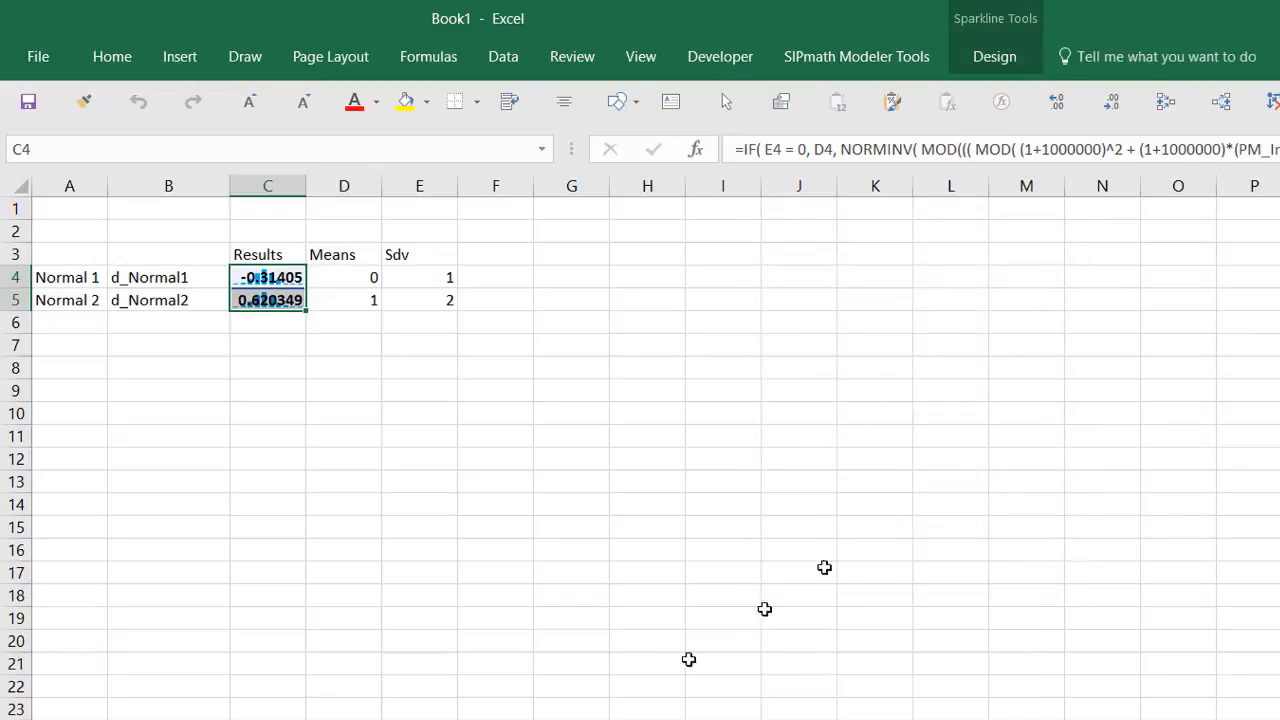
key("ctrl+Page_Down")
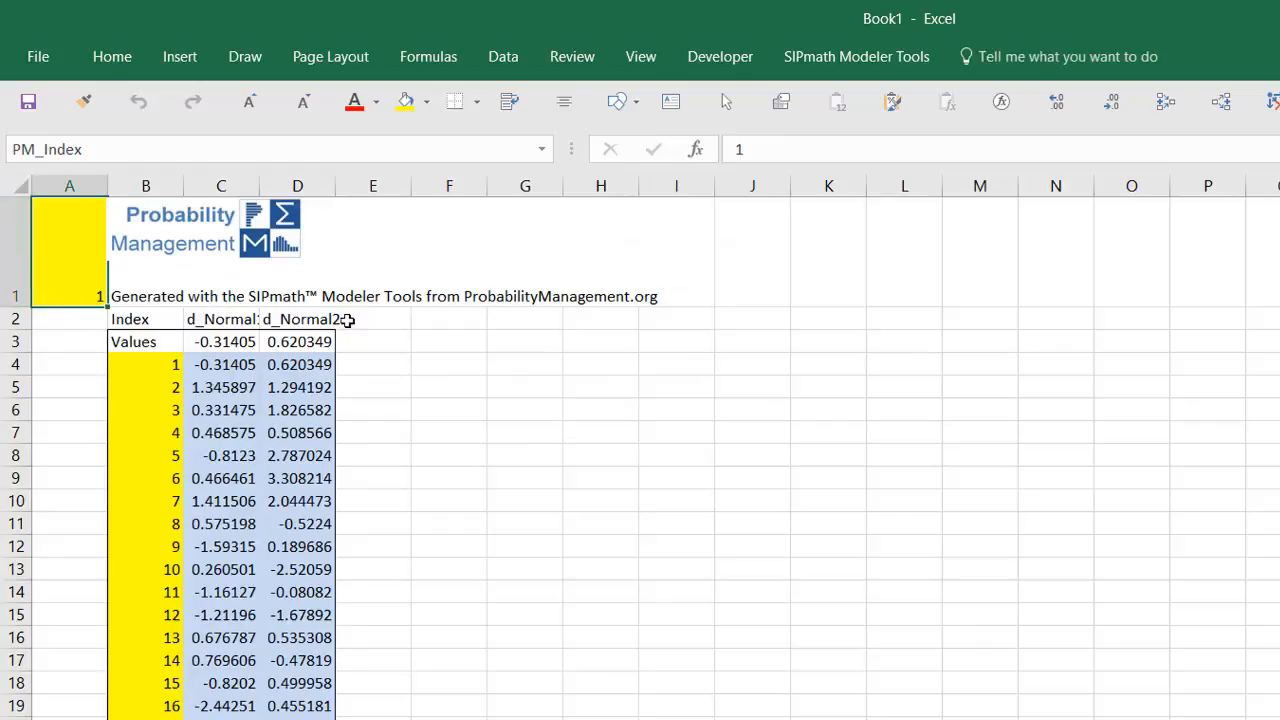
key("ctrl+Page_Up")
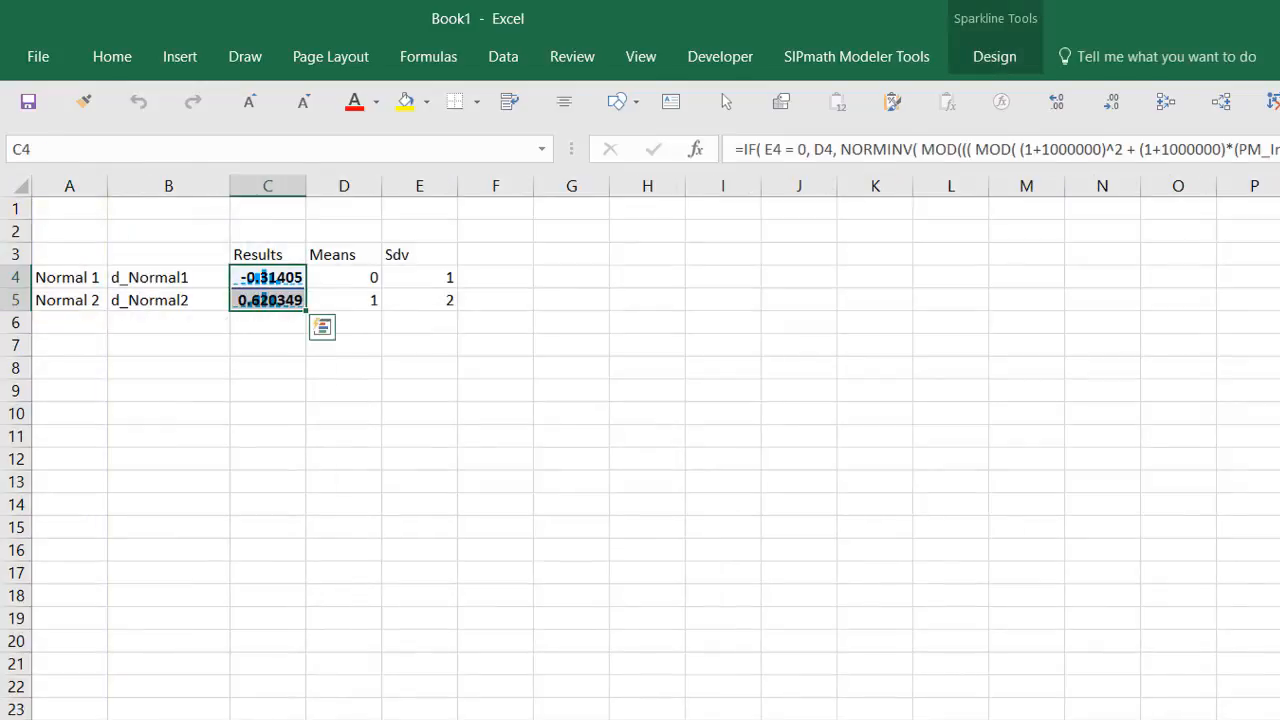
left_click(284, 328)
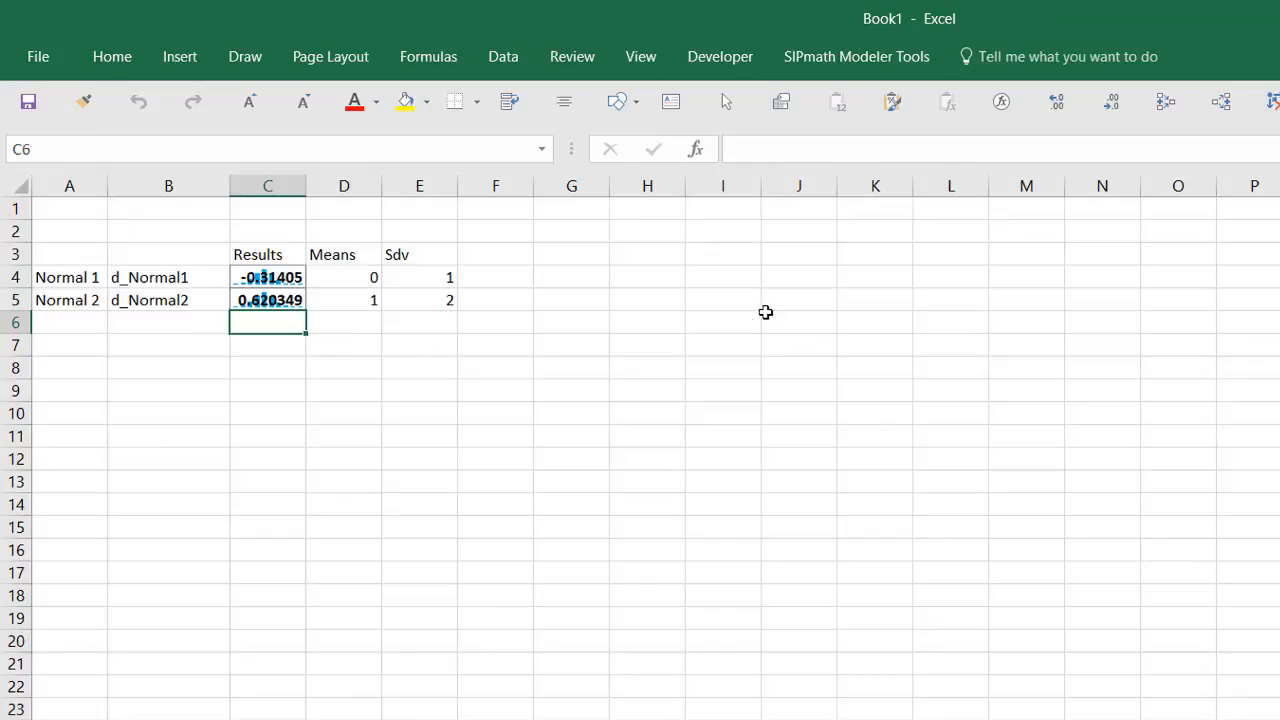
Step: Label A6 'Sum' and enter =C4+C5 in C6, giving 0.306296
key("Left")
key("Left")
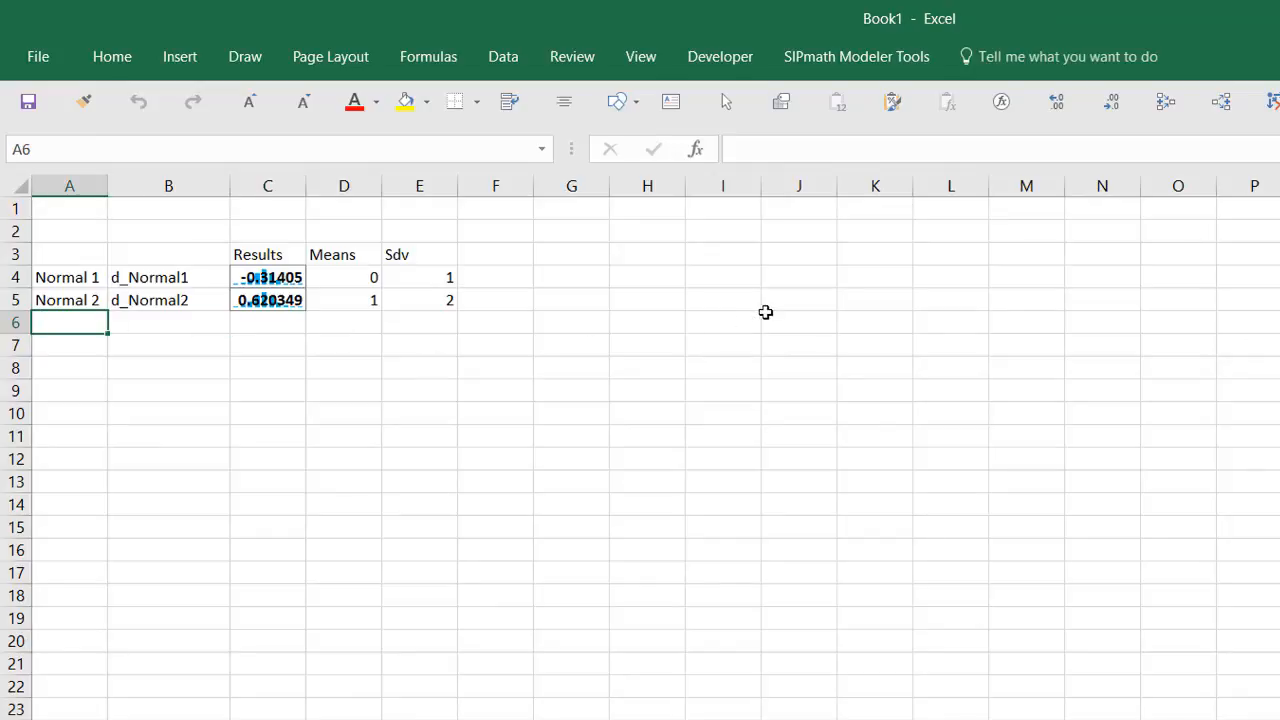
type("Sum")
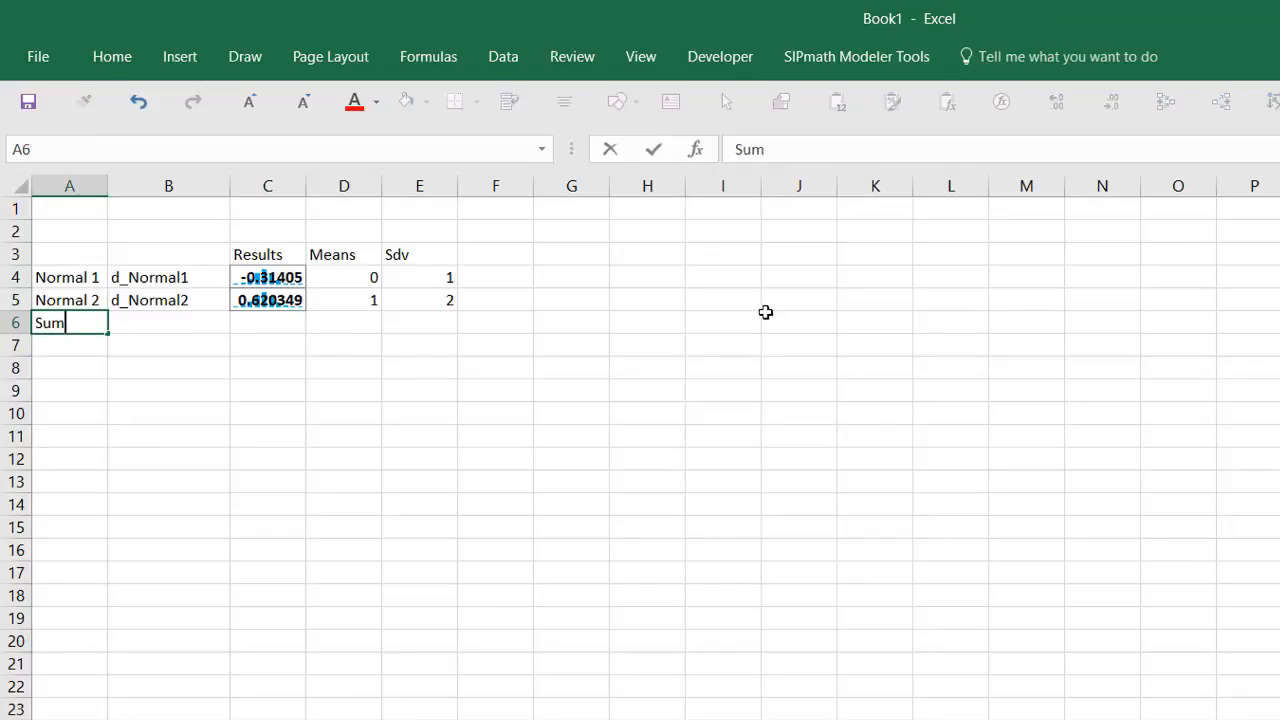
key("ctrl+Return")
key("Right")
key("Right")
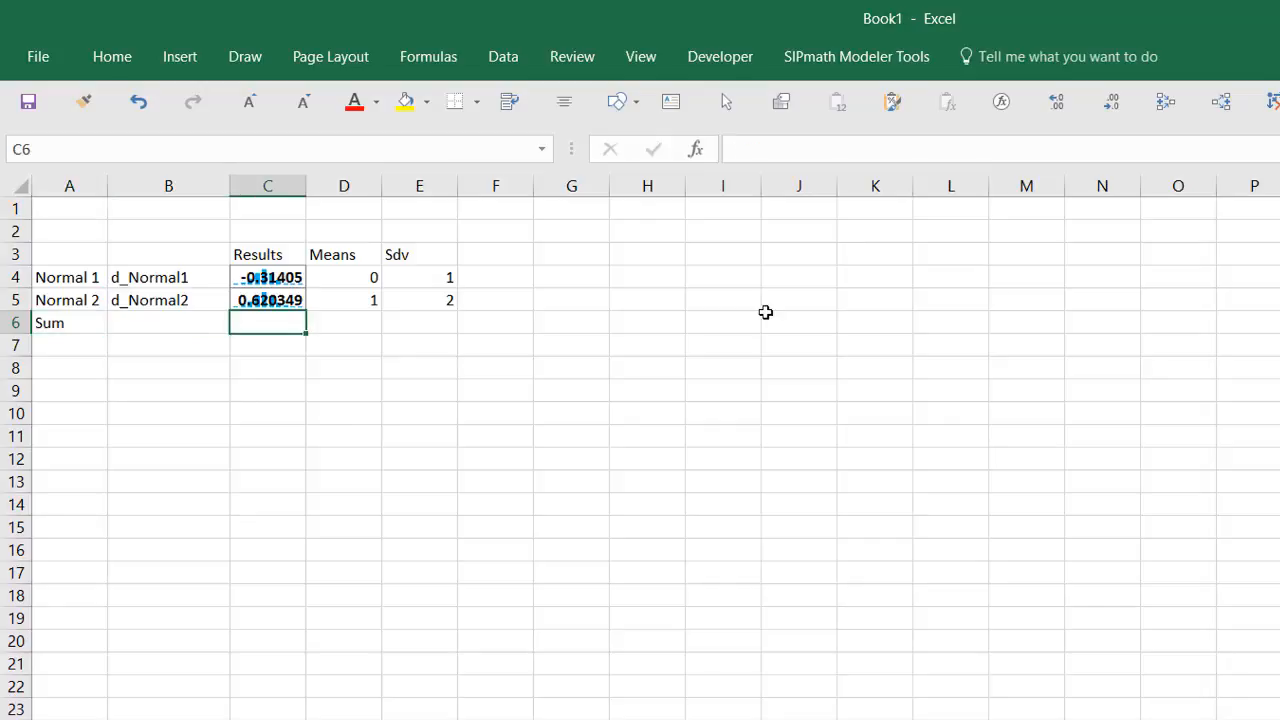
type("=")
key("Up")
key("Up")
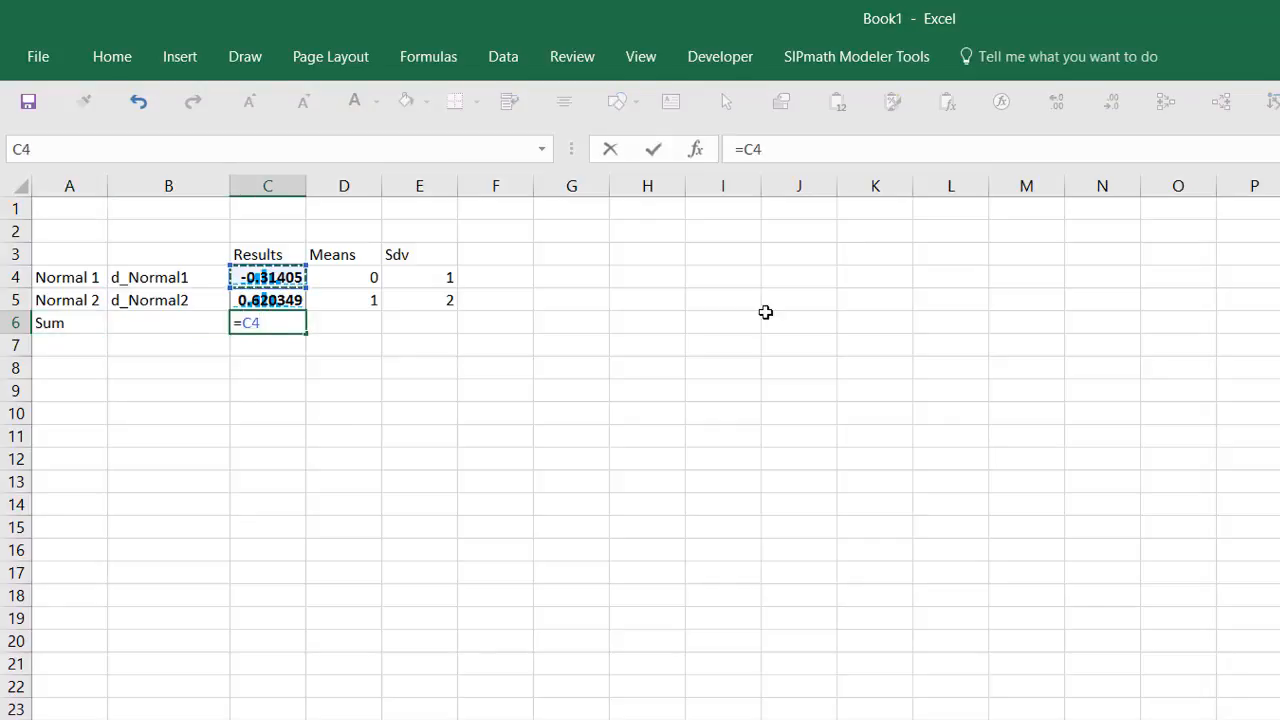
type("+")
key("Up")
key("ctrl+Return")
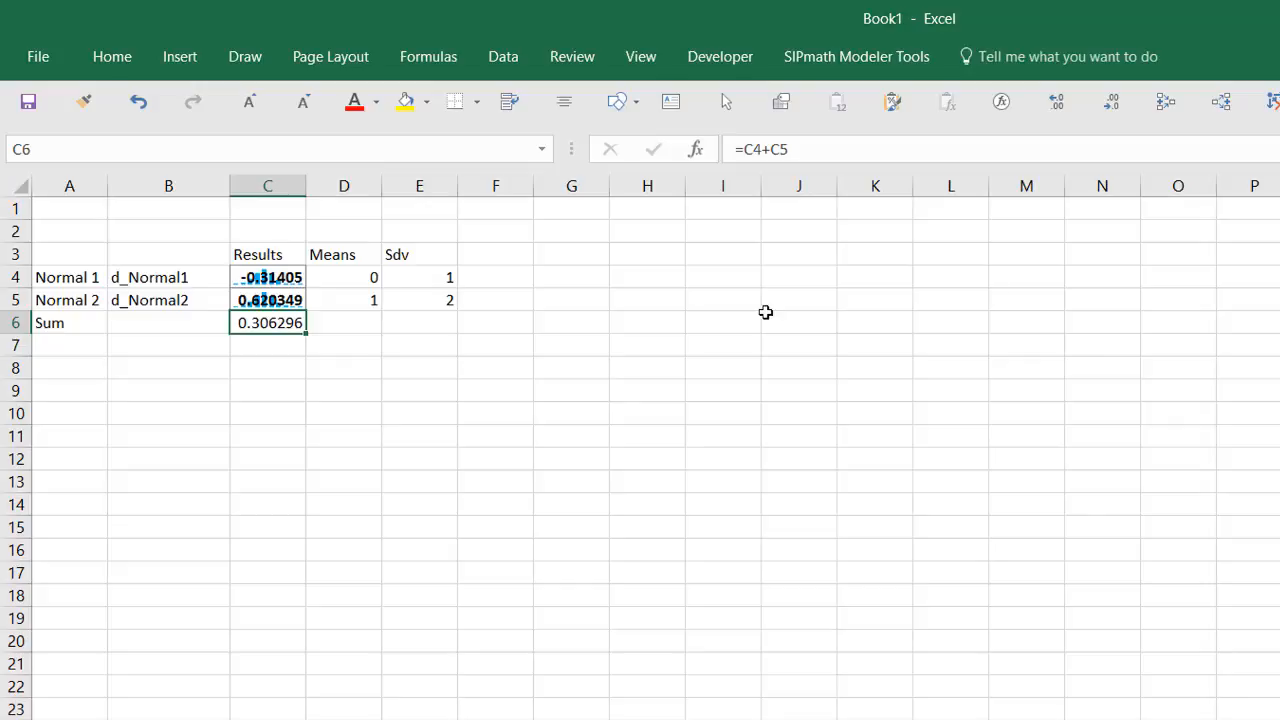
key("Down")
key("Down")
key("Left")
key("Left")
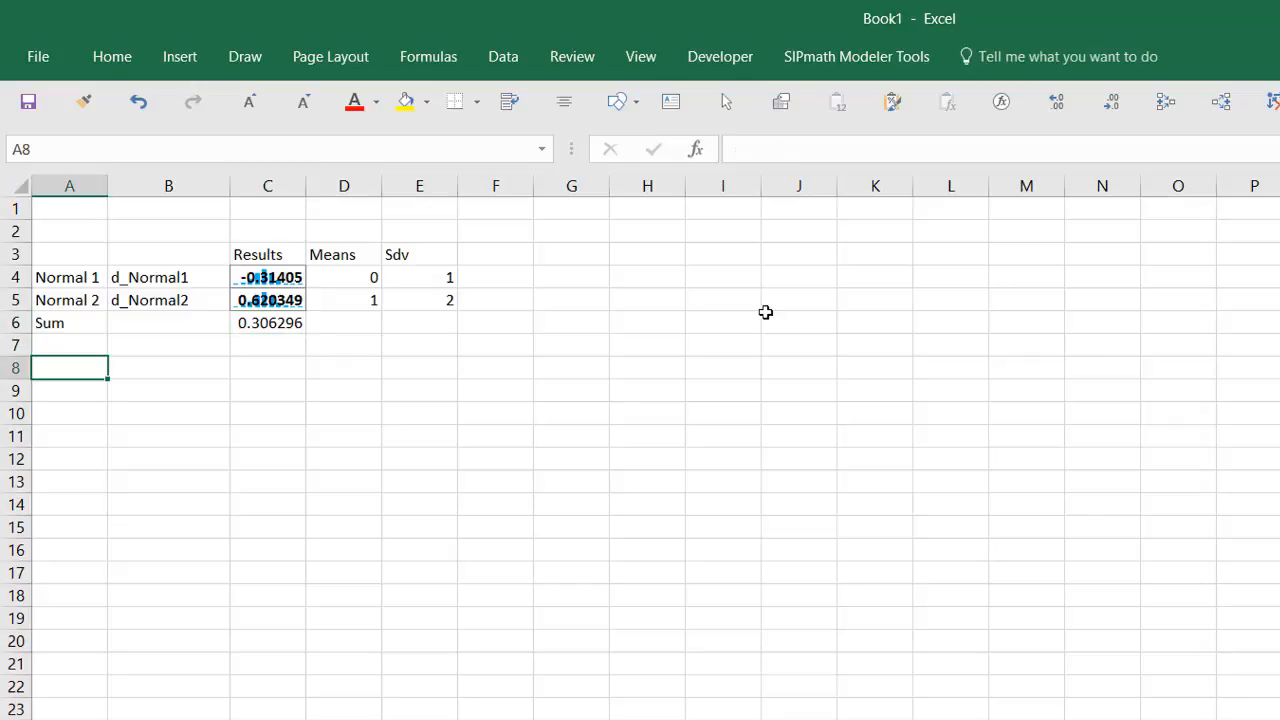
Step: Type the heading 'Muilti Experiment where Normal 1 Mean is varied' into A8
type("Muilti")
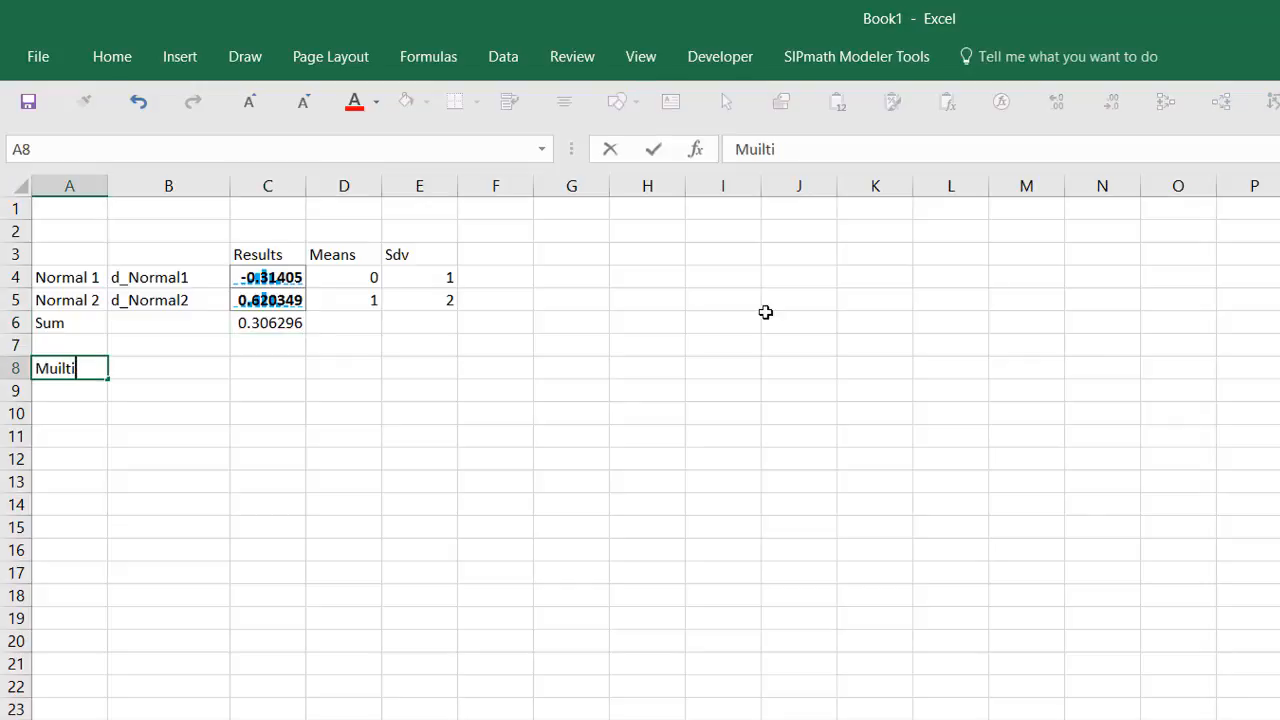
type(" Experi")
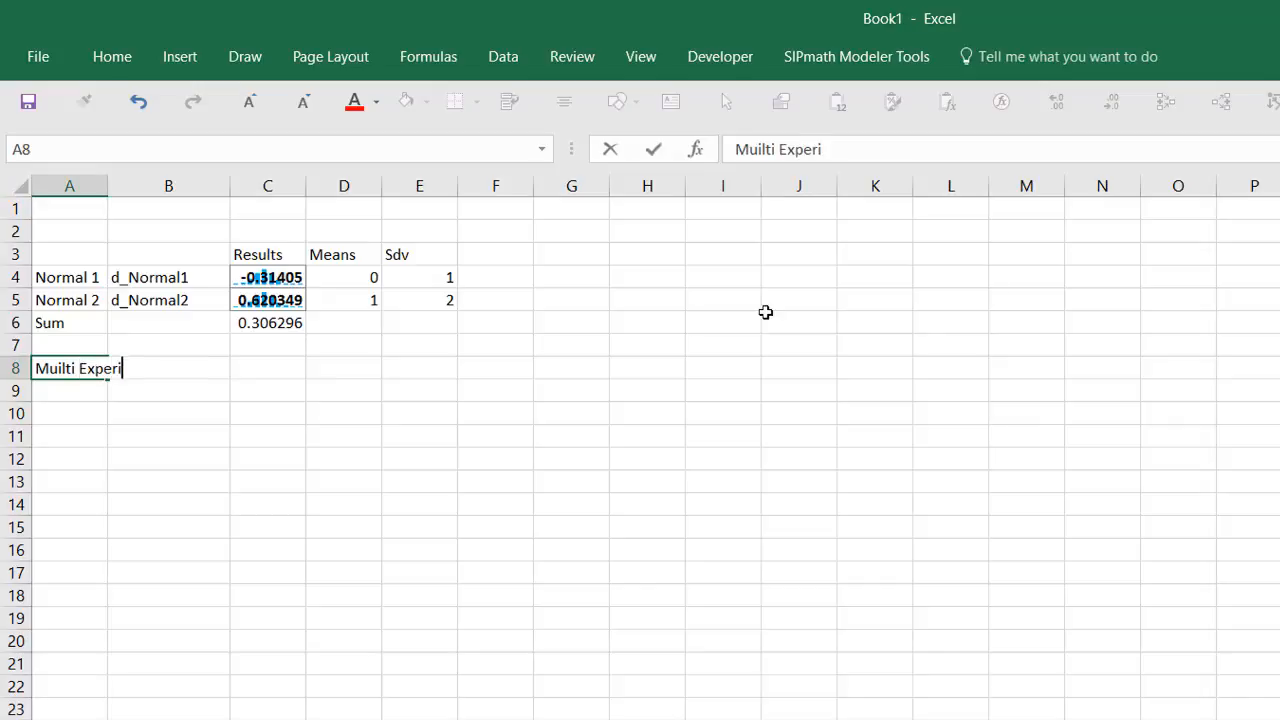
type("ment wh")
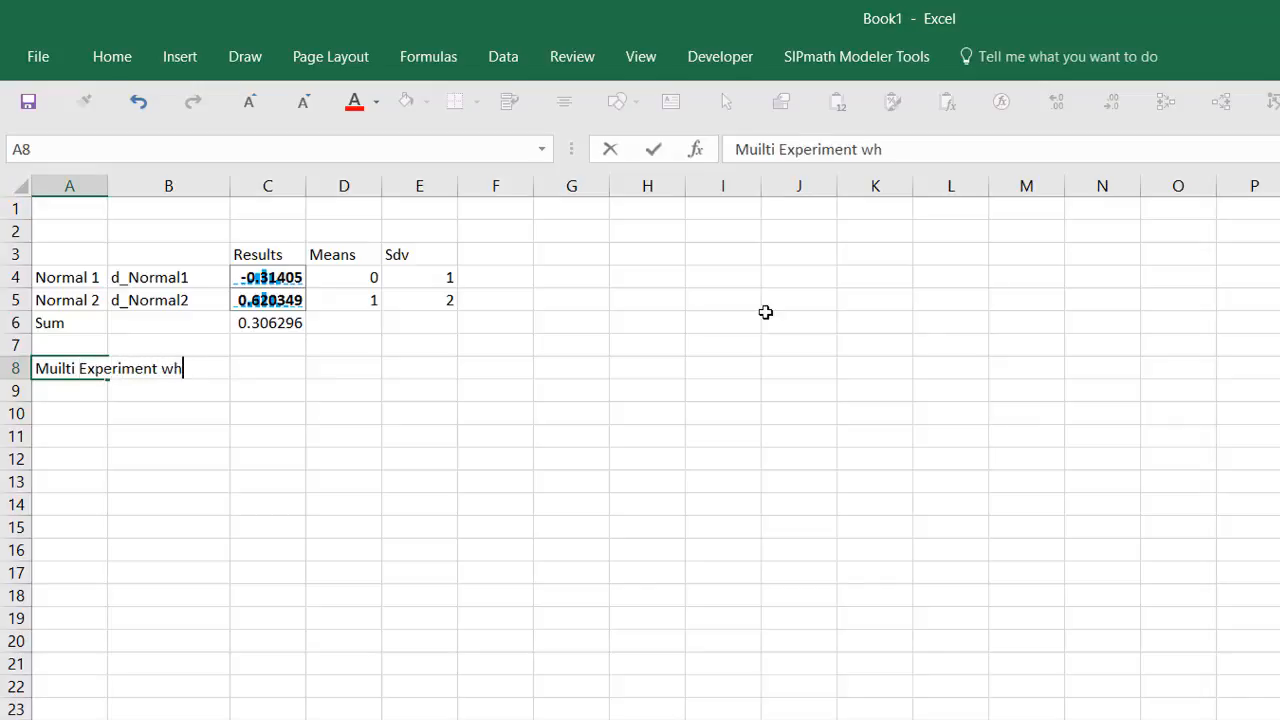
type("ere Noram")
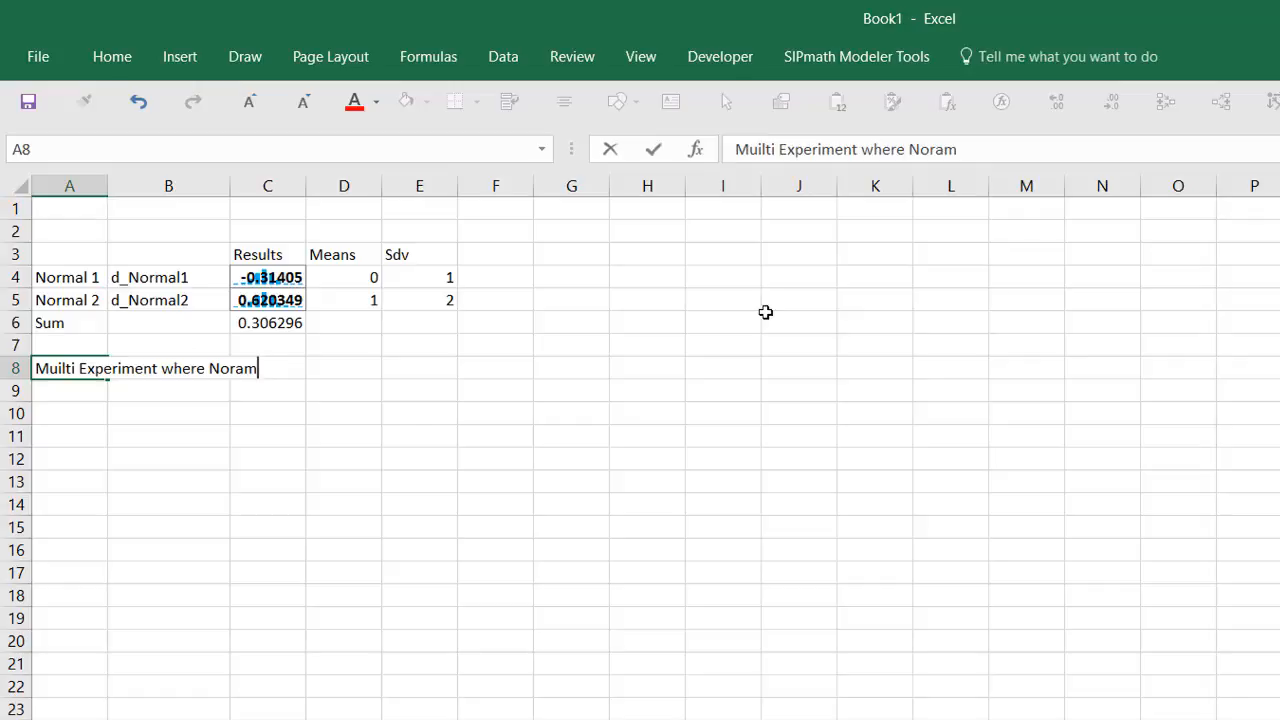
key("BackSpace")
key("BackSpace")
type("mal 1 Mean is varied")
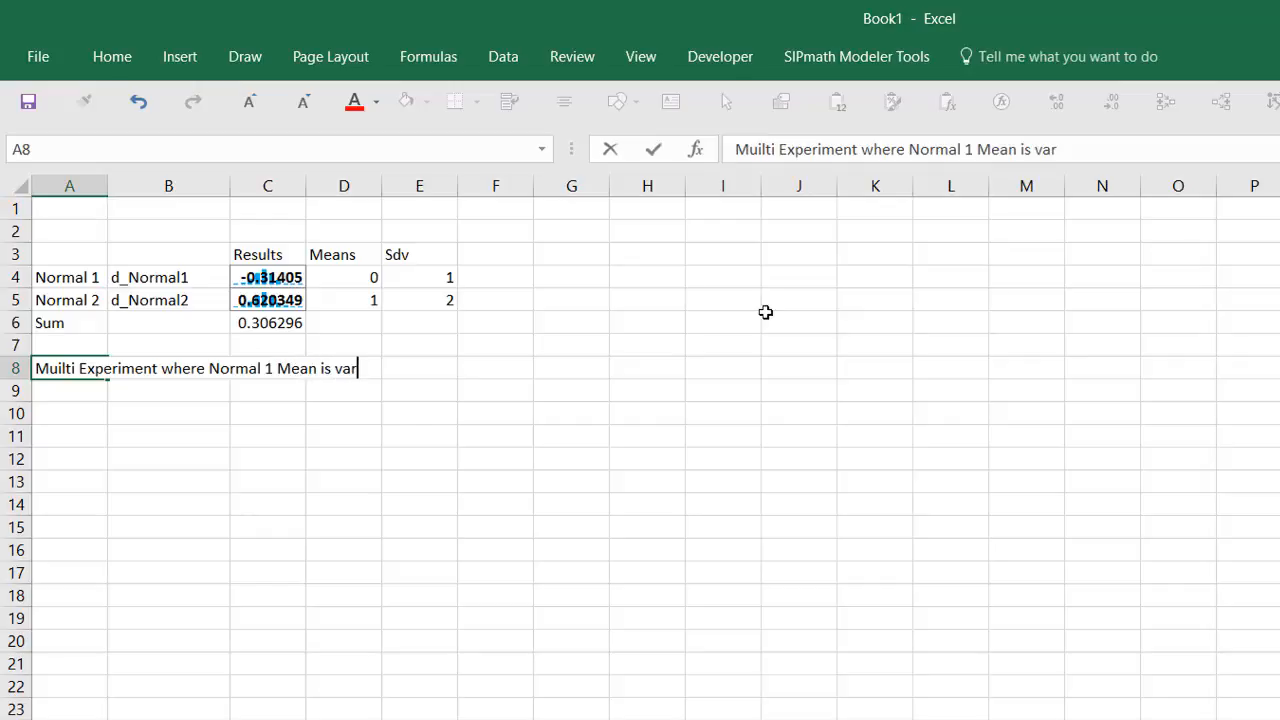
key("Return")
key("Return")
key("Right")
key("Right")
key("Right")
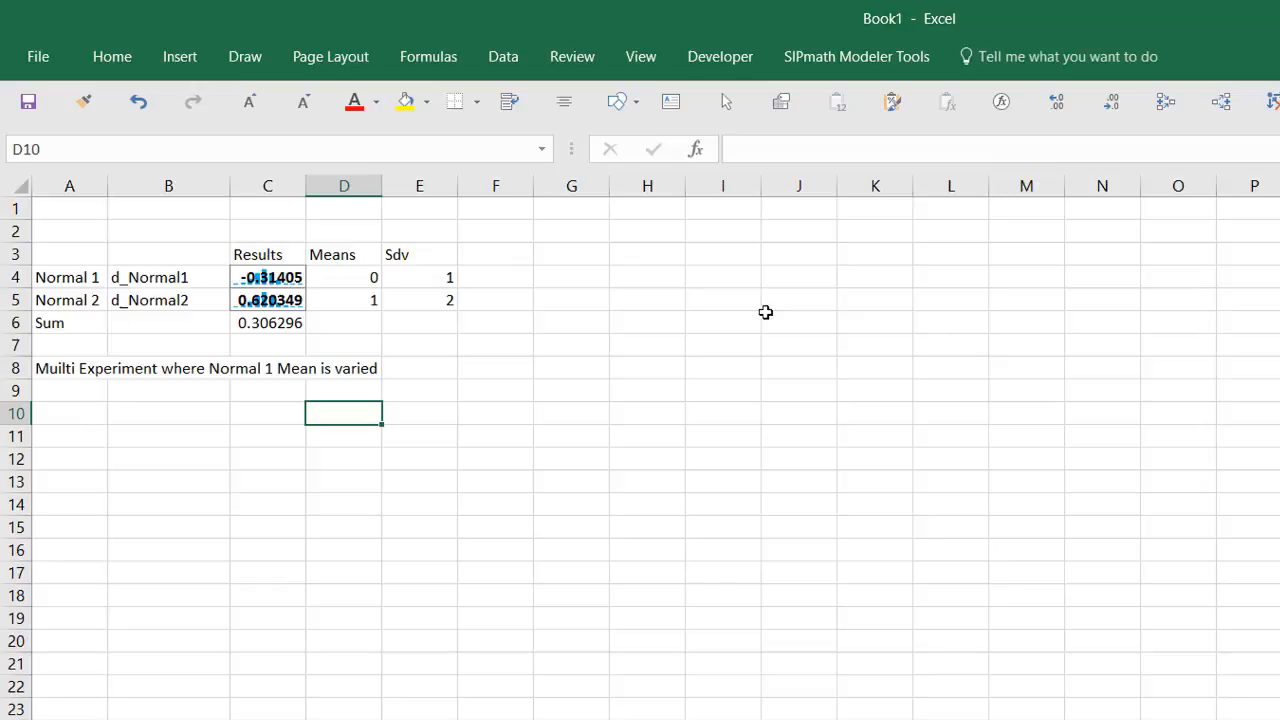
Step: Enter the candidate Normal 1 means 0, 1 and 2 in D10, E10 and F10
type("0")
key("Tab")
type("1")
key("Tab")
type("2")
key("Tab")
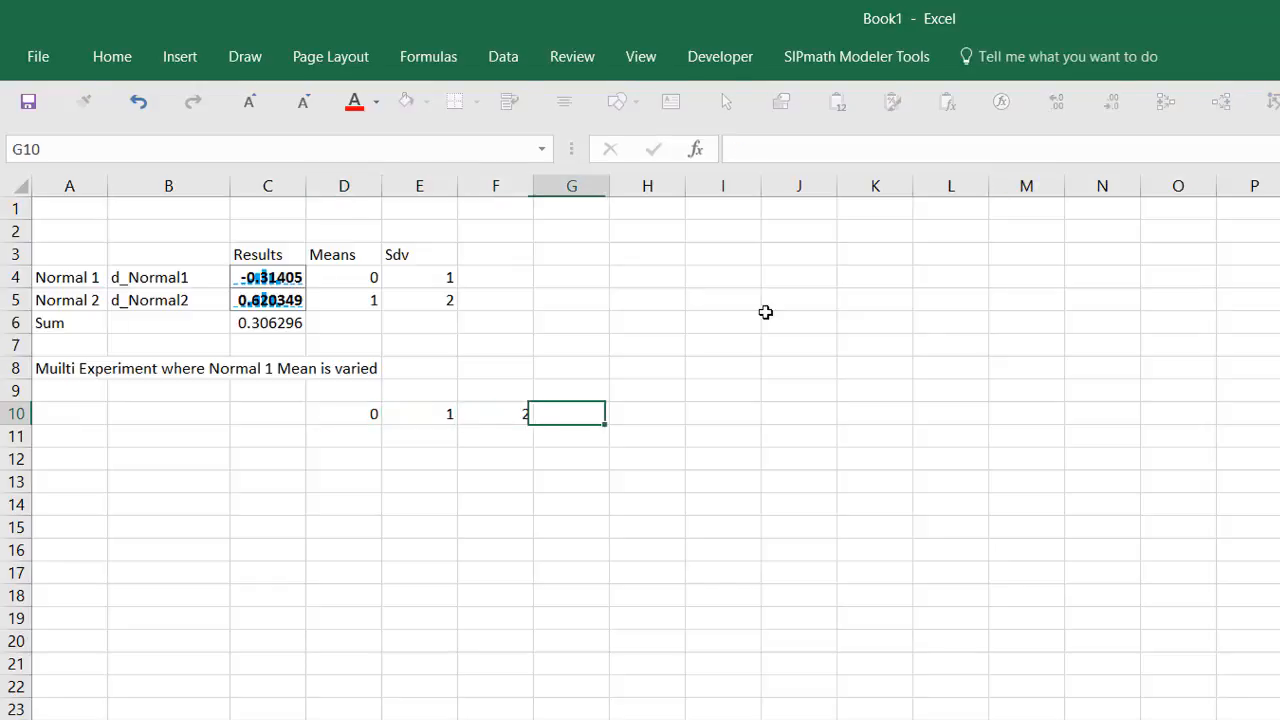
key("Left")
key("Left")
key("Left")
key("Left")
key("Left")
key("Left")
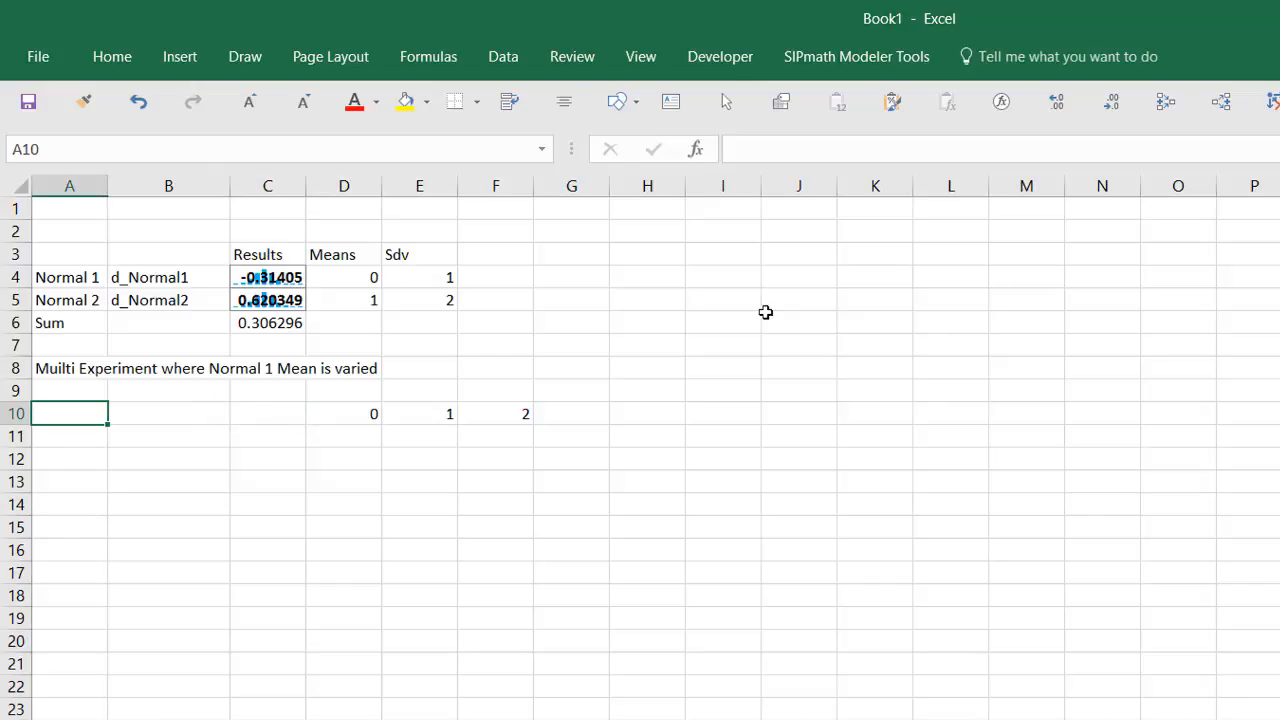
key("Up")
key("Up")
key("Up")
key("Up")
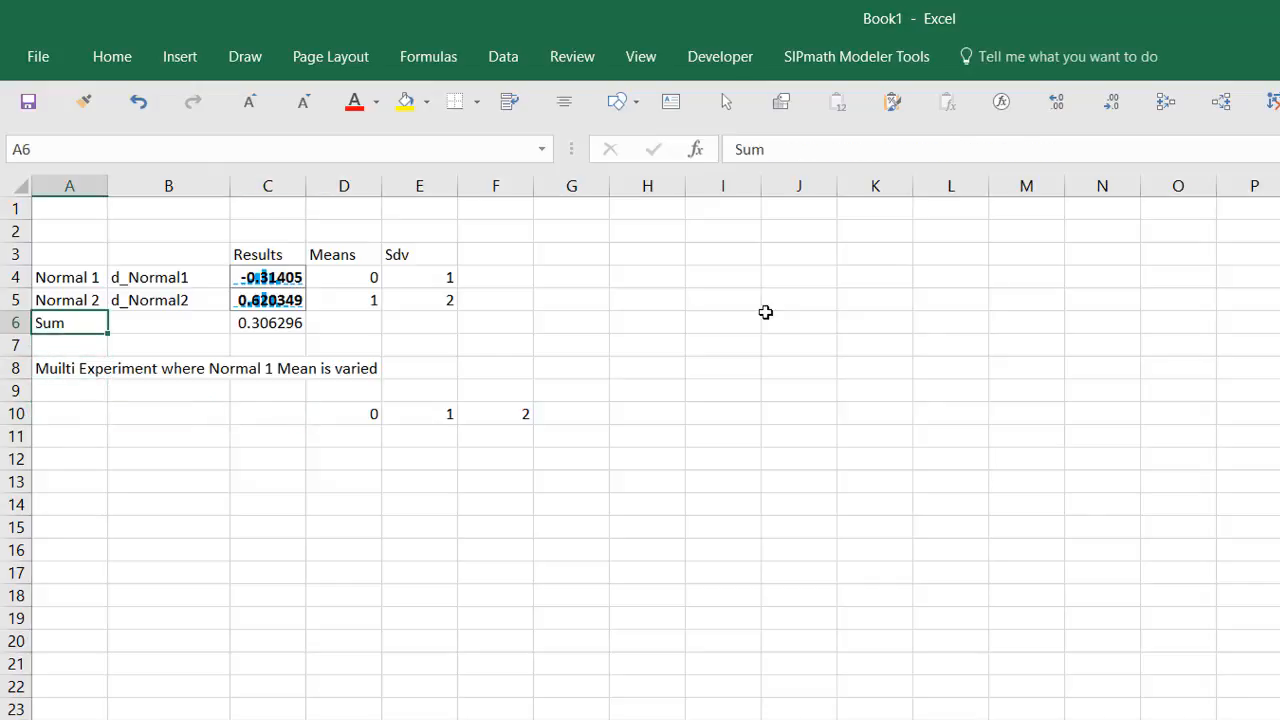
key("Right")
key("Right")
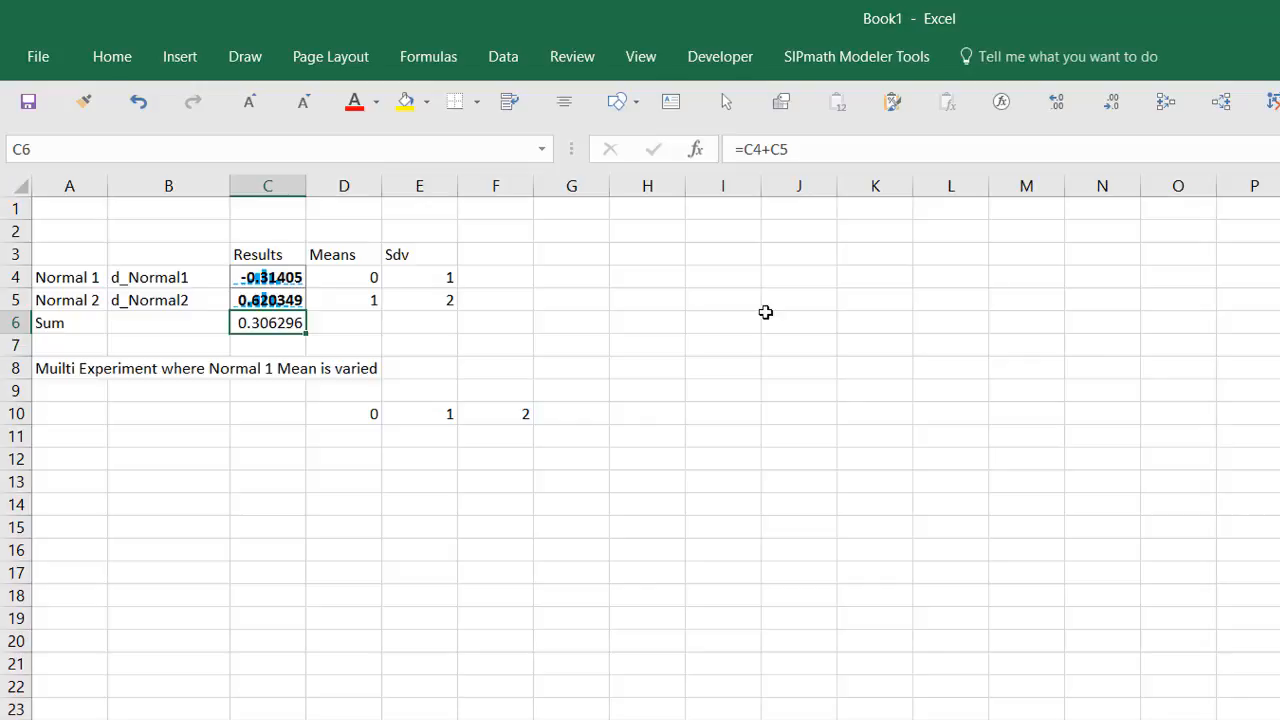
key("Down")
key("Down")
key("Down")
key("Down")
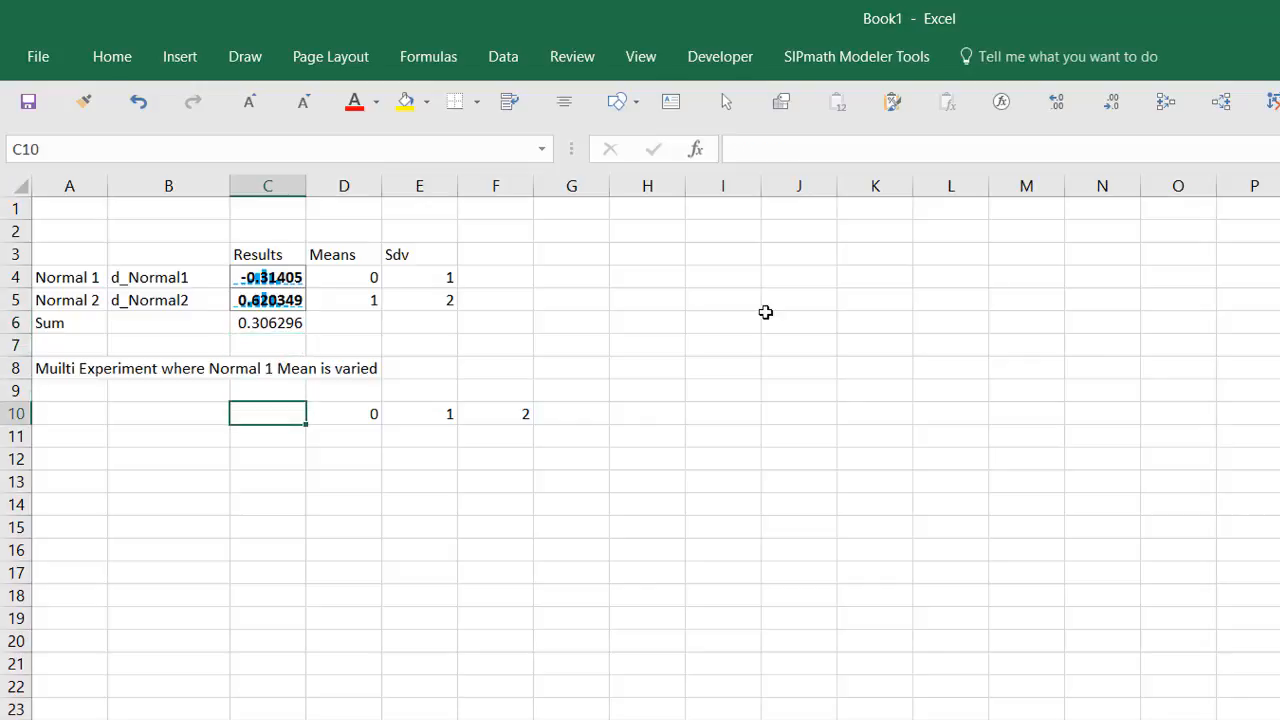
key("Up")
key("Up")
key("Up")
key("Up")
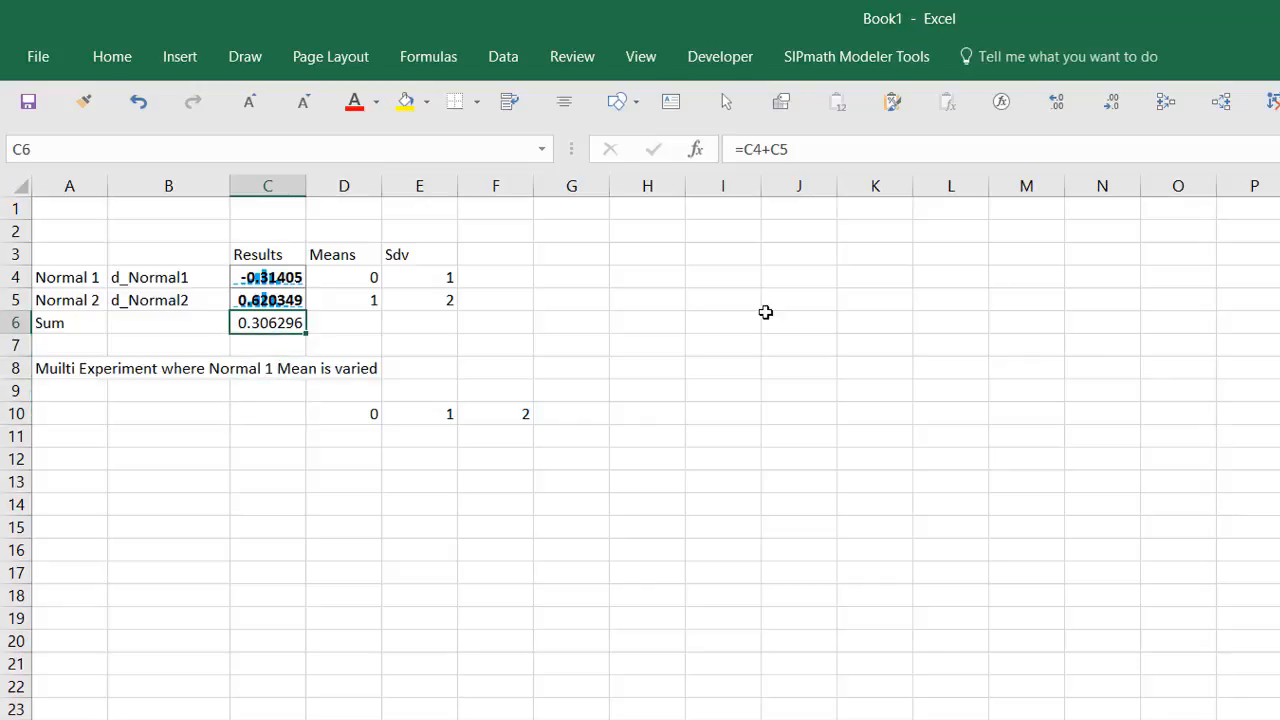
Step: Define C6 as a multiple-experiment output named Normal_1_Mean, varying input cell D4
left_click(848, 58)
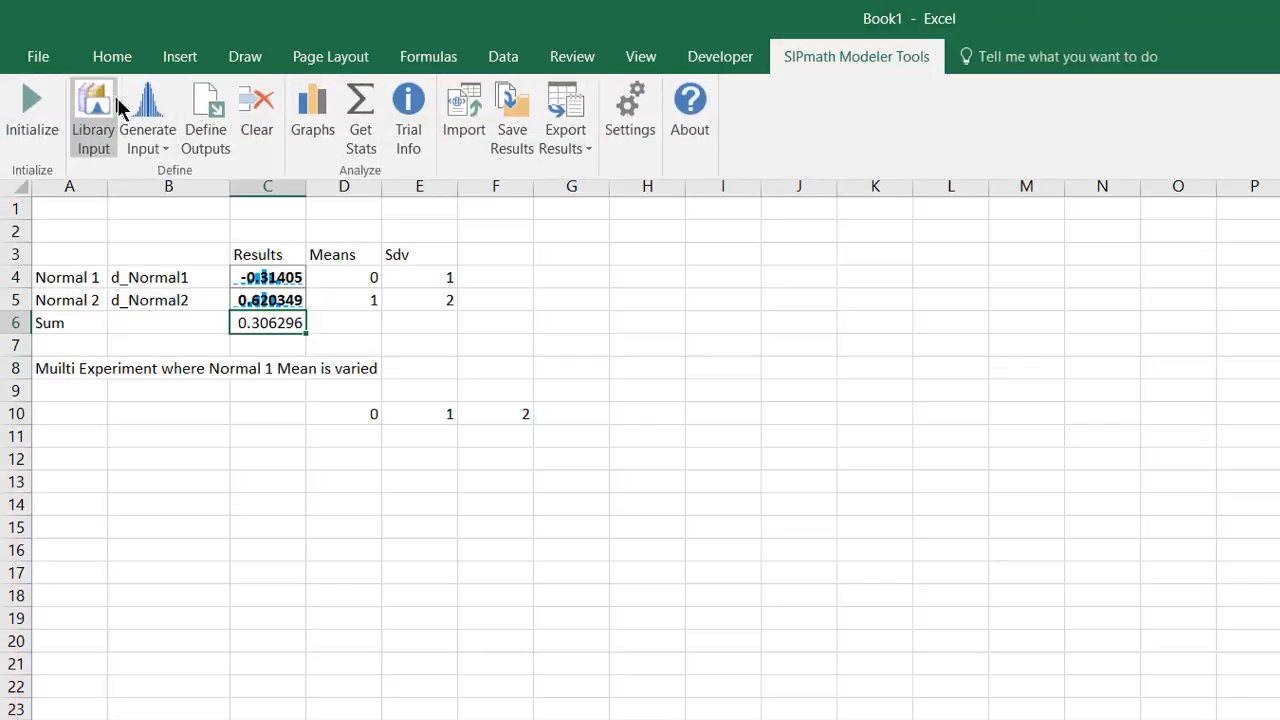
left_click(198, 112)
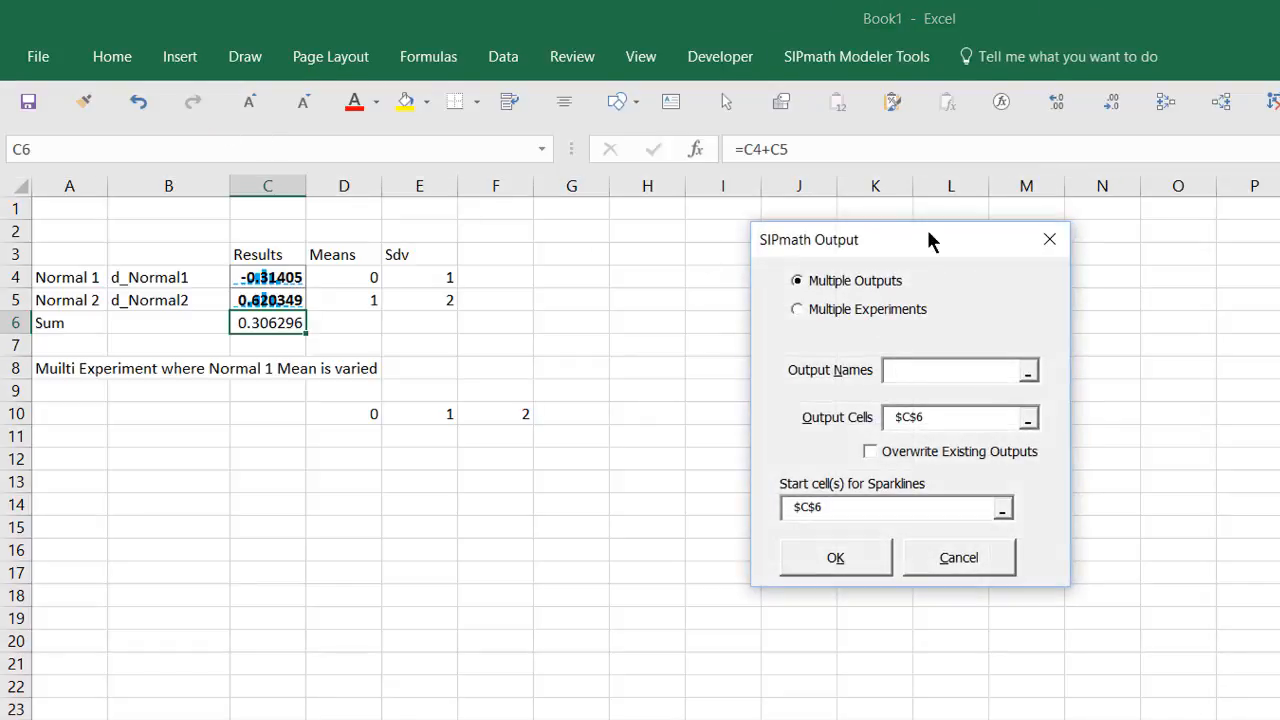
left_click_drag(929, 240, 790, 205)
left_click(666, 276)
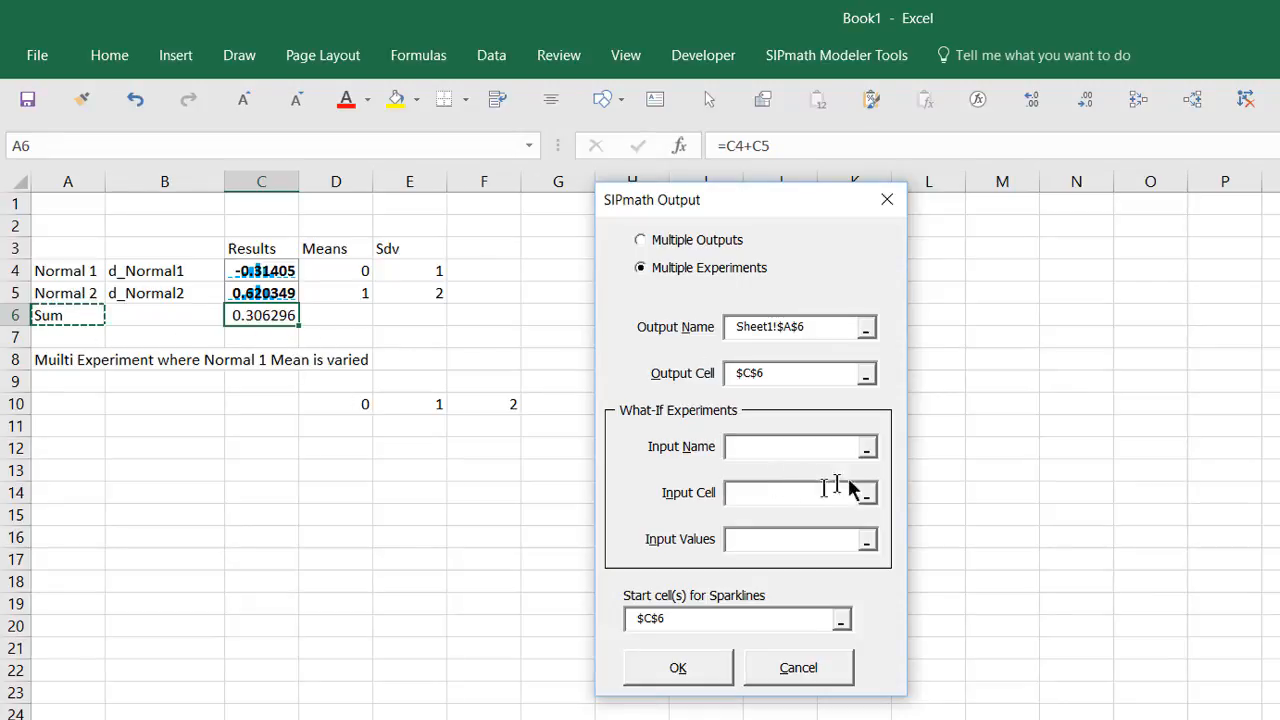
left_click(788, 446)
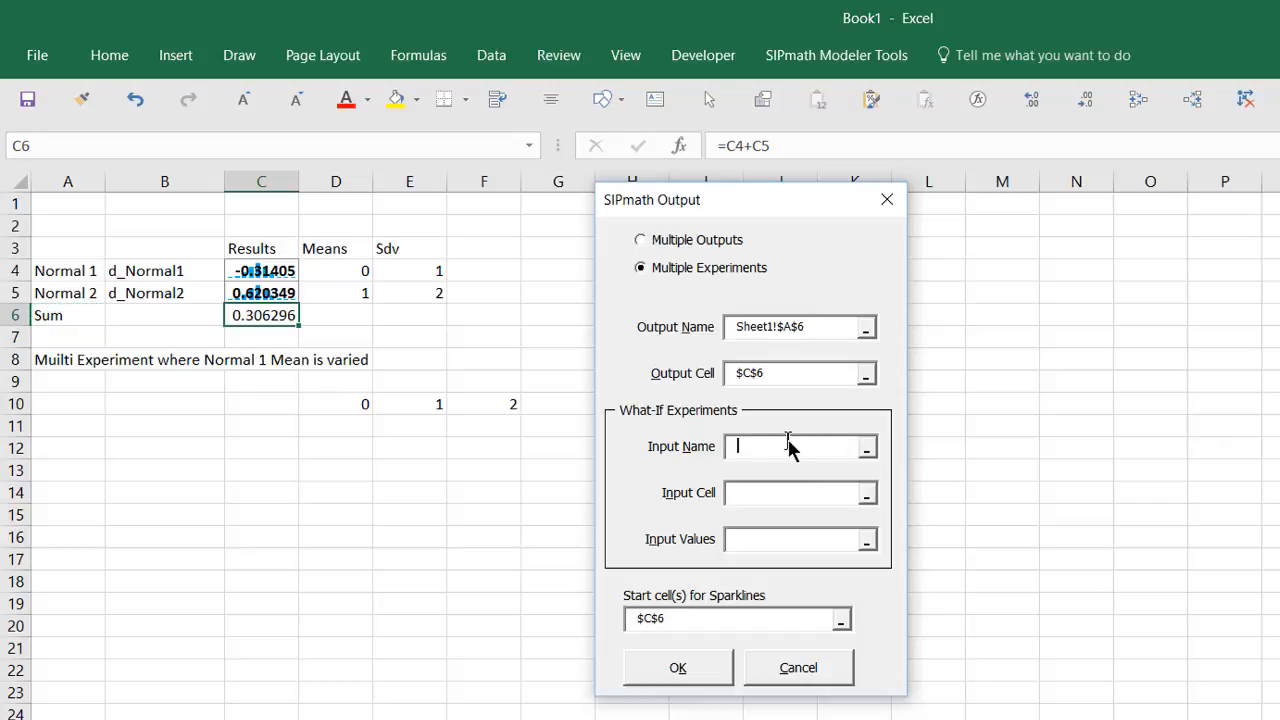
type("Norm")
type("al_1_Mean")
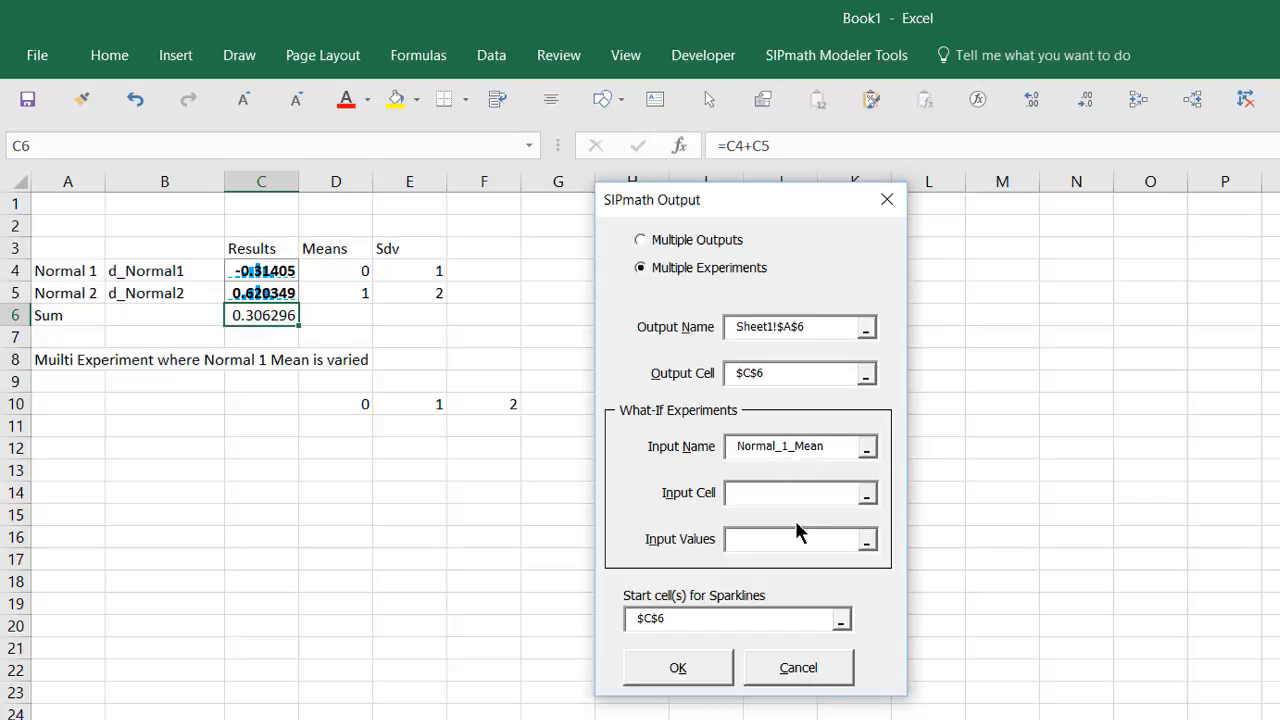
left_click(866, 497)
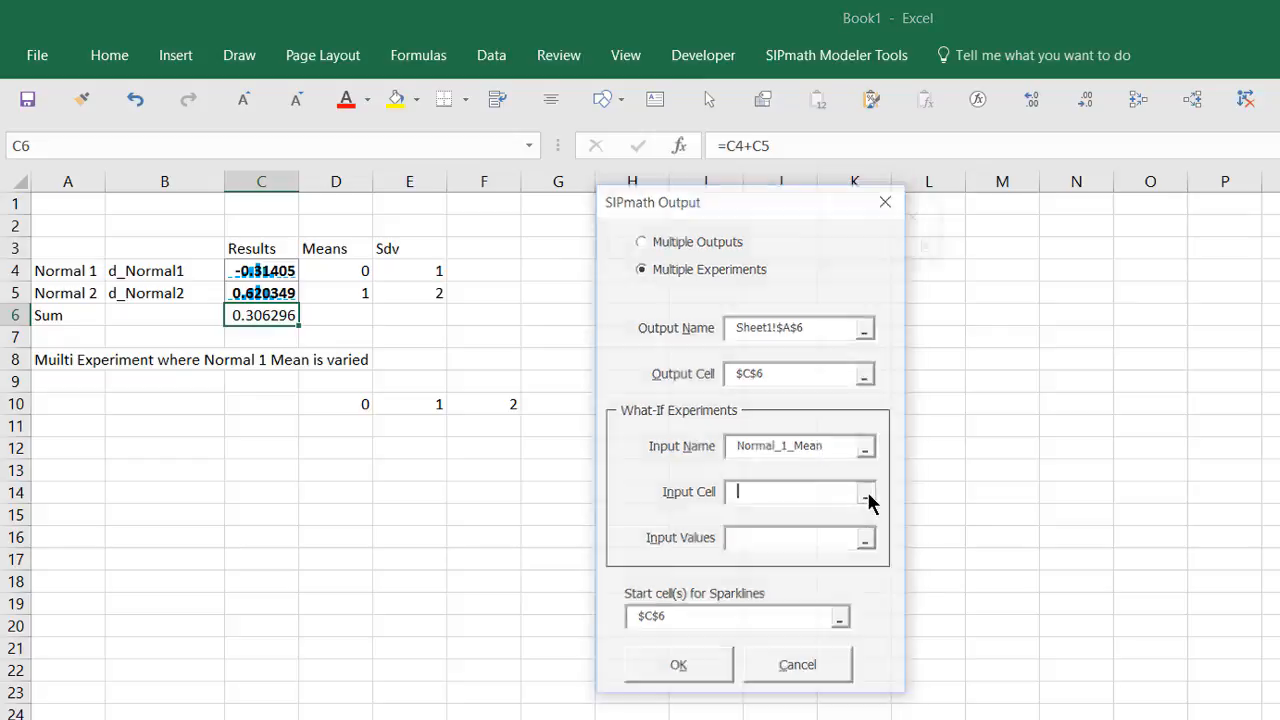
left_click(340, 264)
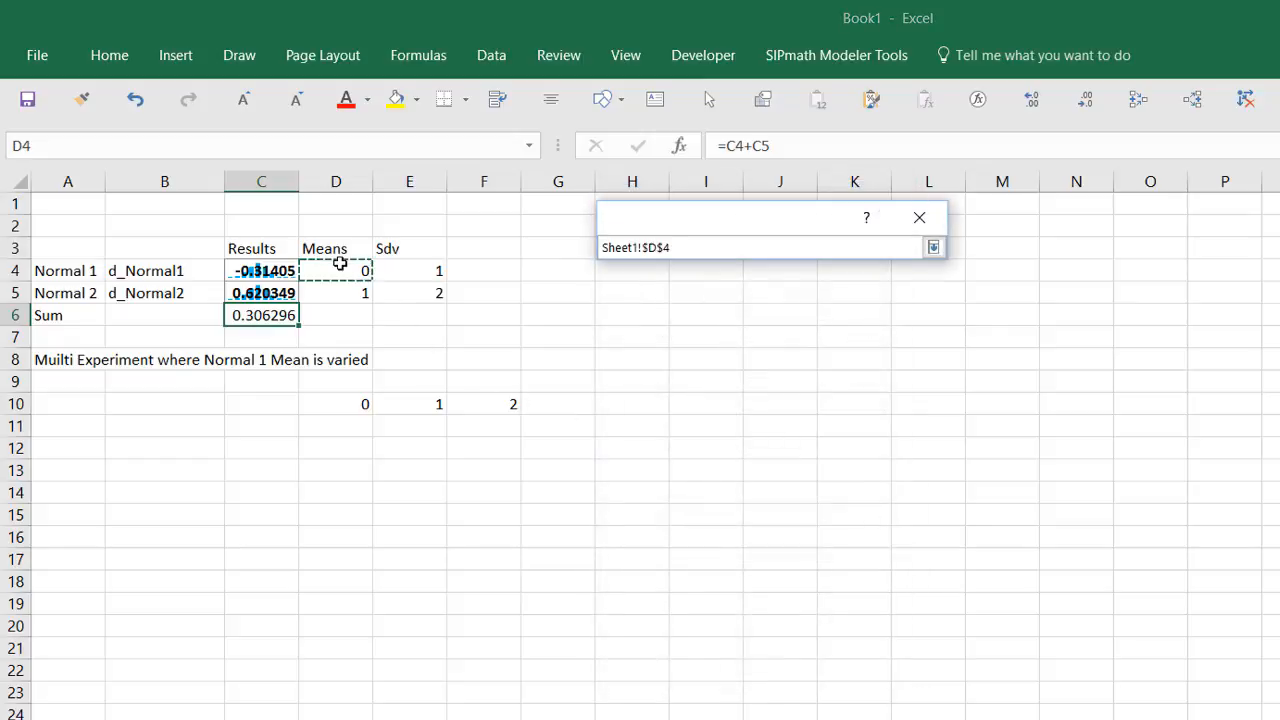
key("Return")
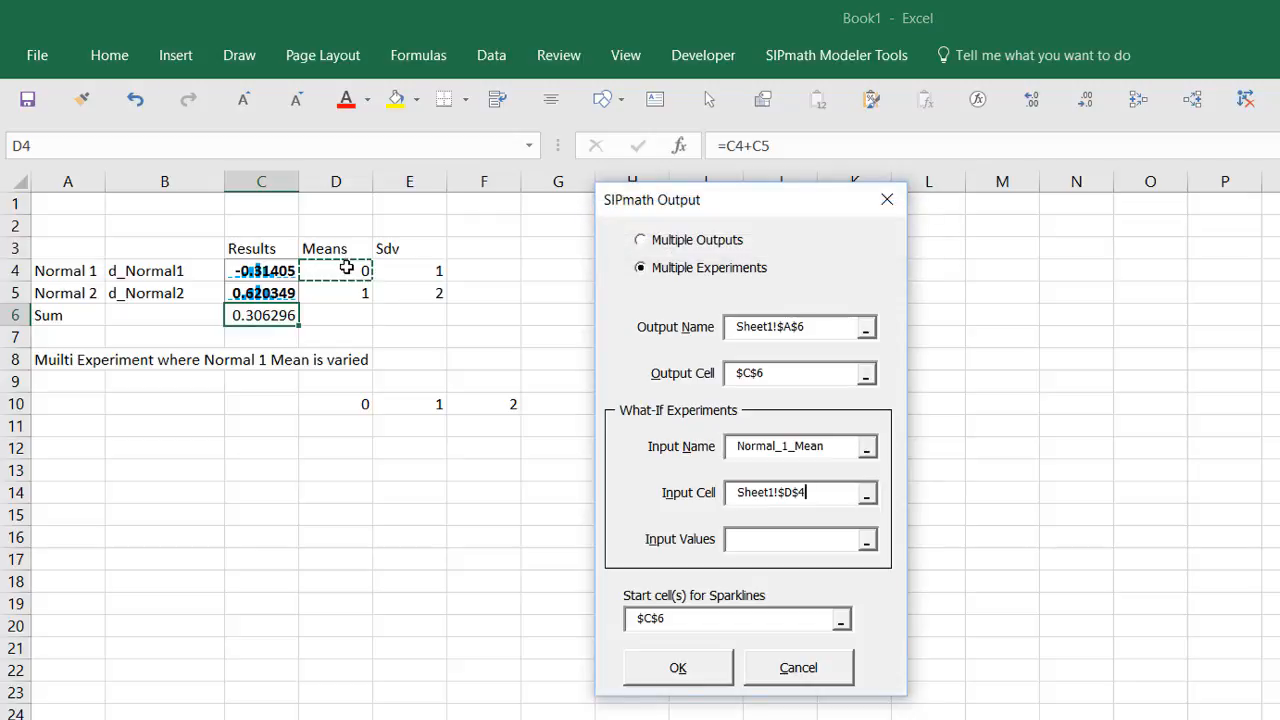
Step: Set experiment values D10:F10 and sparkline start cell D11, then generate the sparklines
left_click(866, 541)
left_click(364, 403)
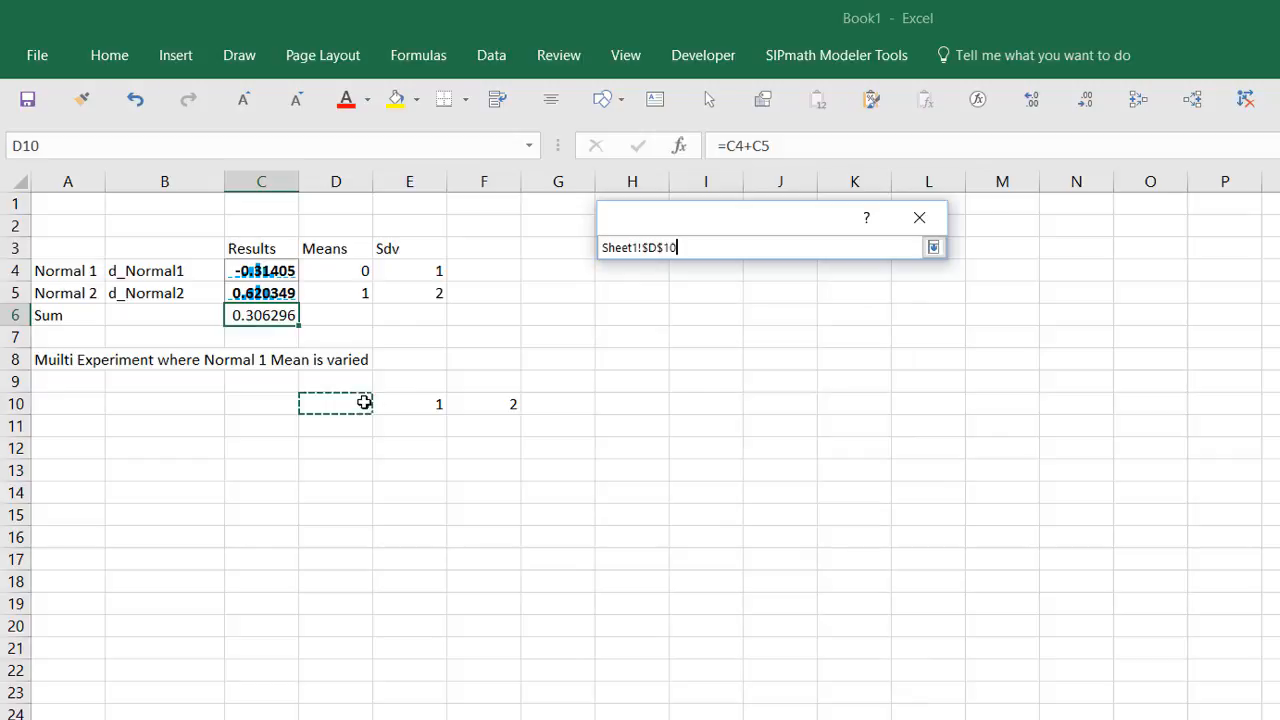
left_click_drag(364, 402, 460, 412)
key("Return")
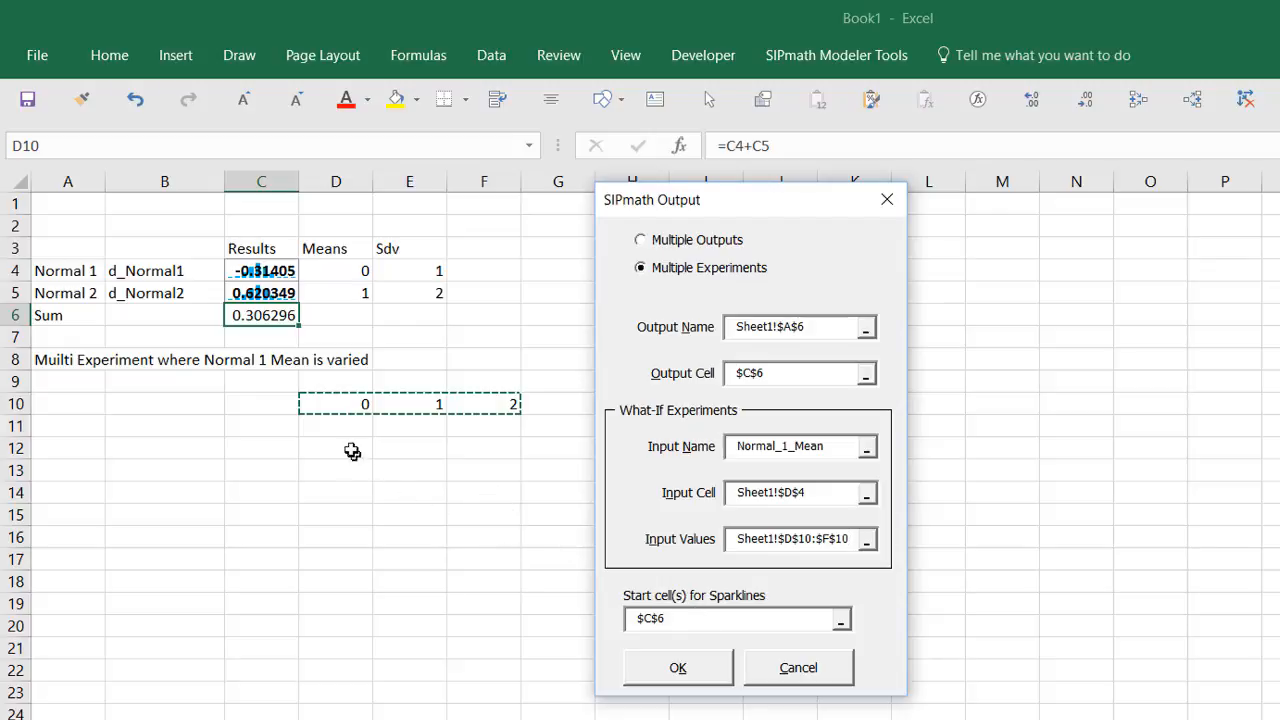
left_click_drag(704, 620, 574, 624)
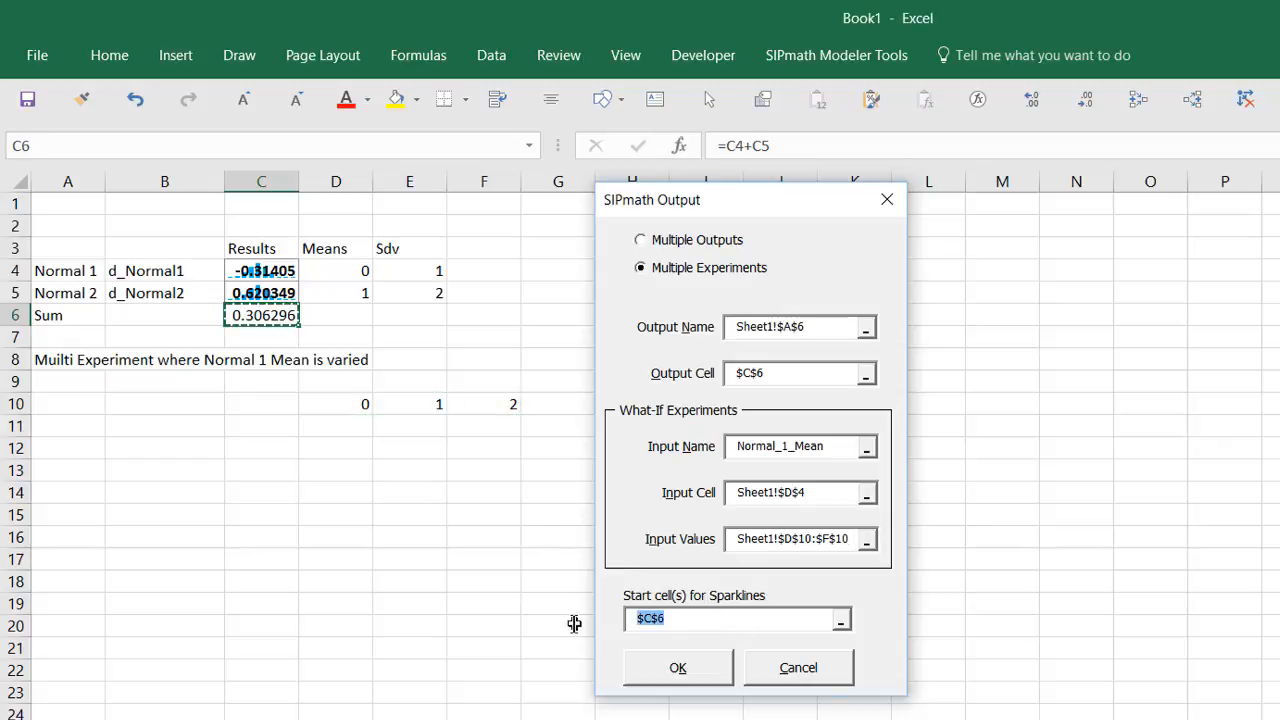
key("Delete")
left_click(334, 427)
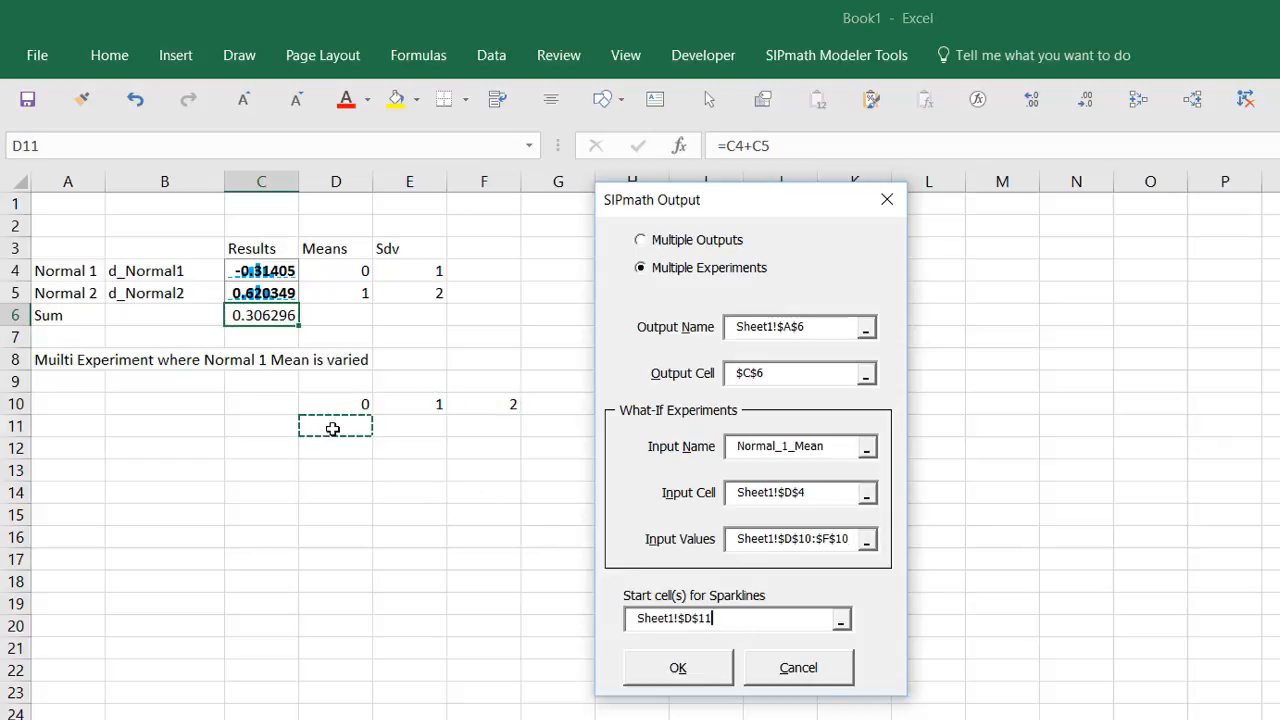
left_click(680, 668)
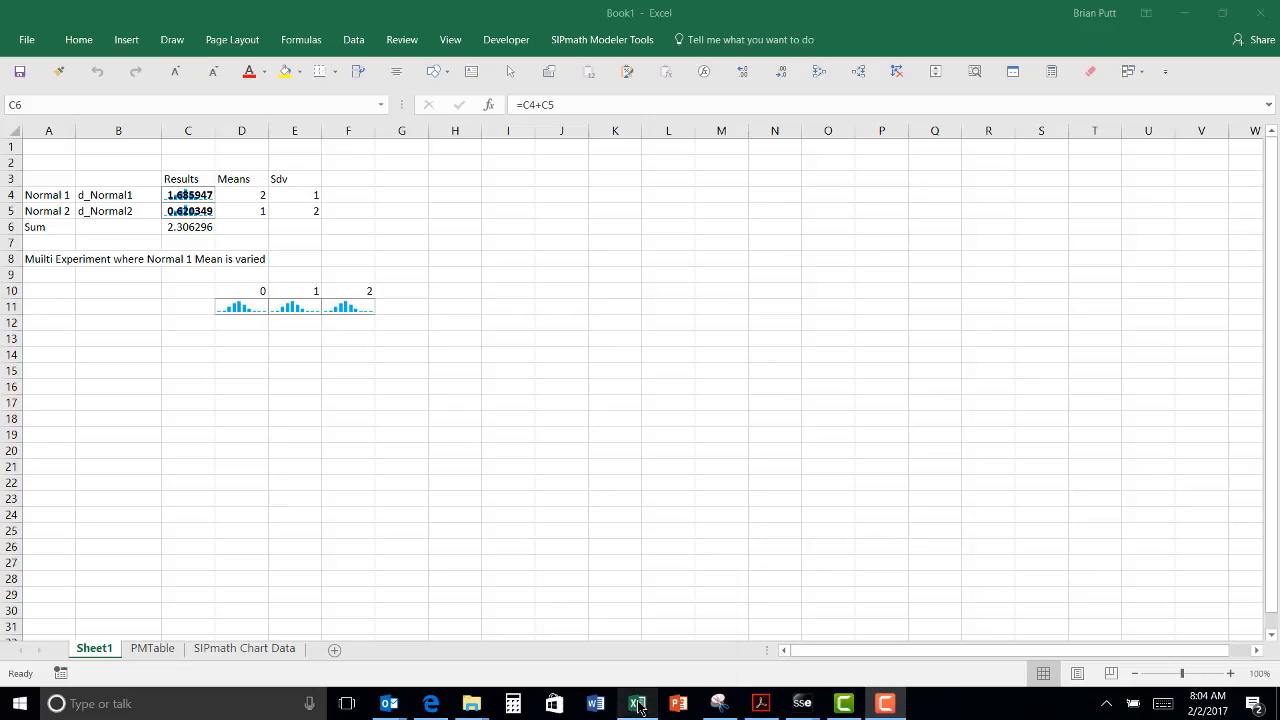
mouse_move(640, 708)
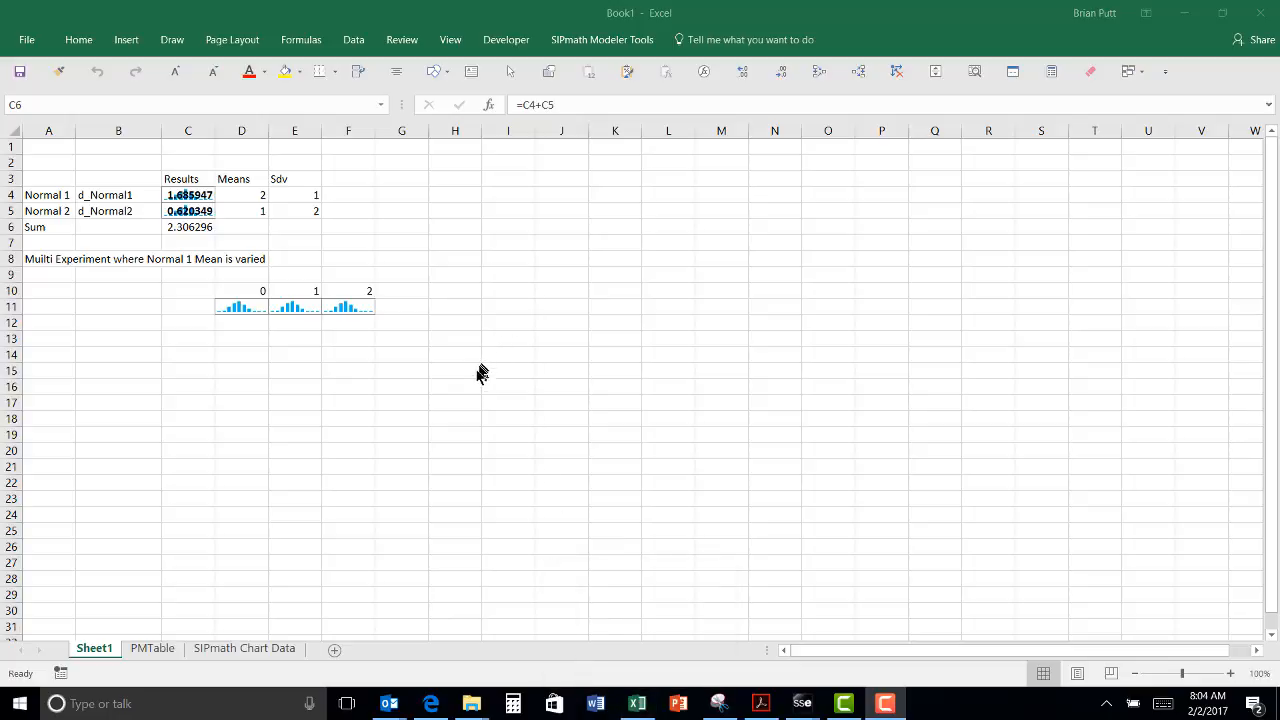
left_click(172, 646)
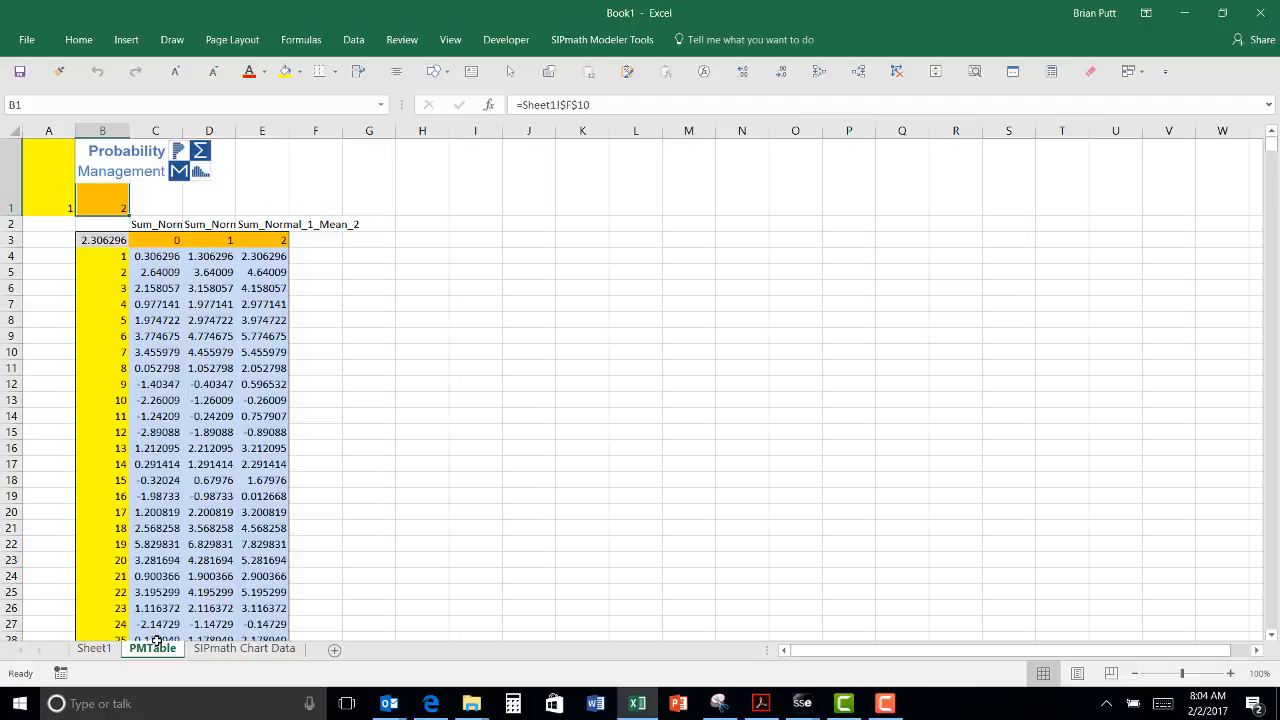
left_click(95, 649)
left_click(250, 290)
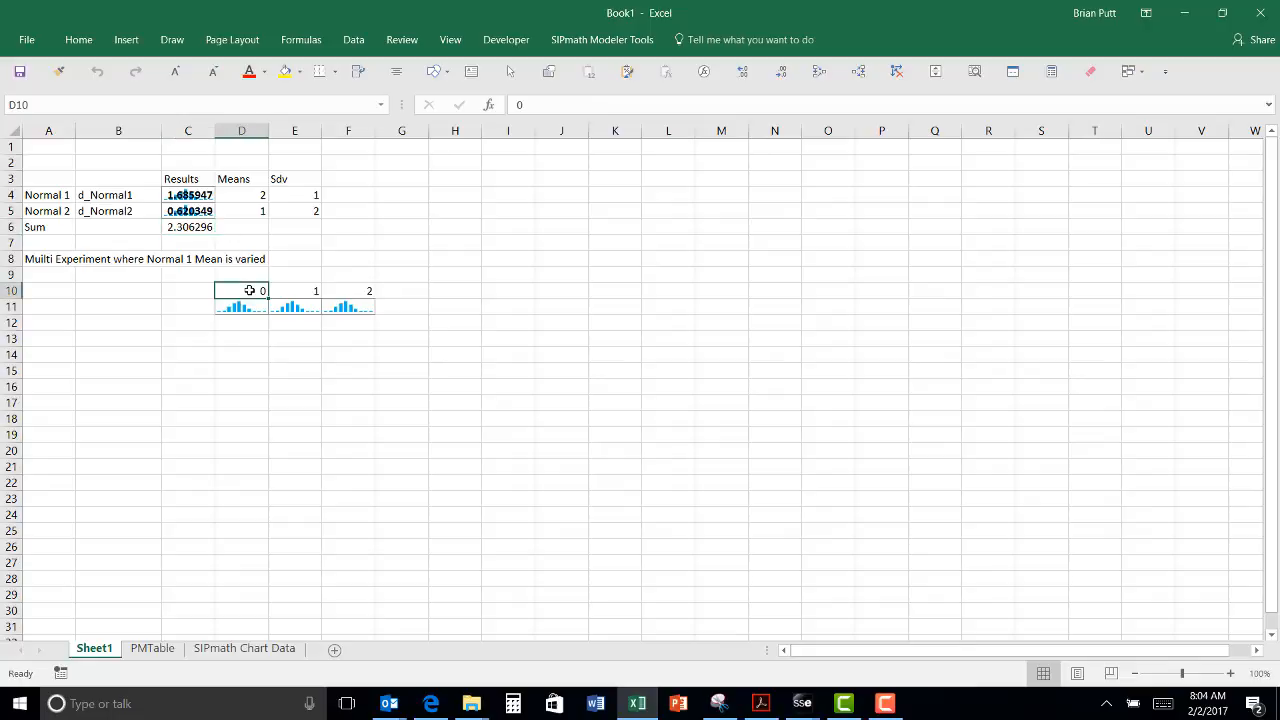
Step: Create the cumulative chart Sum_Normal_1_Mean_0 EV 1 starting at cell C14
left_click(603, 40)
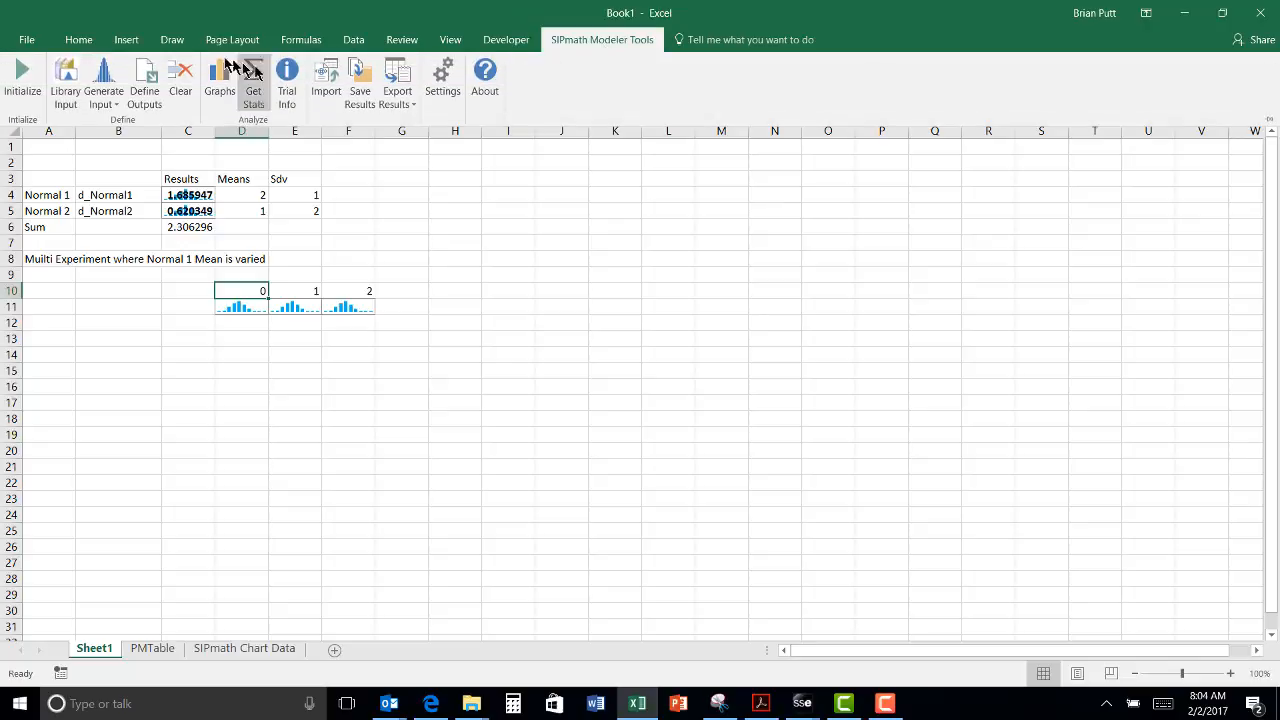
left_click(216, 78)
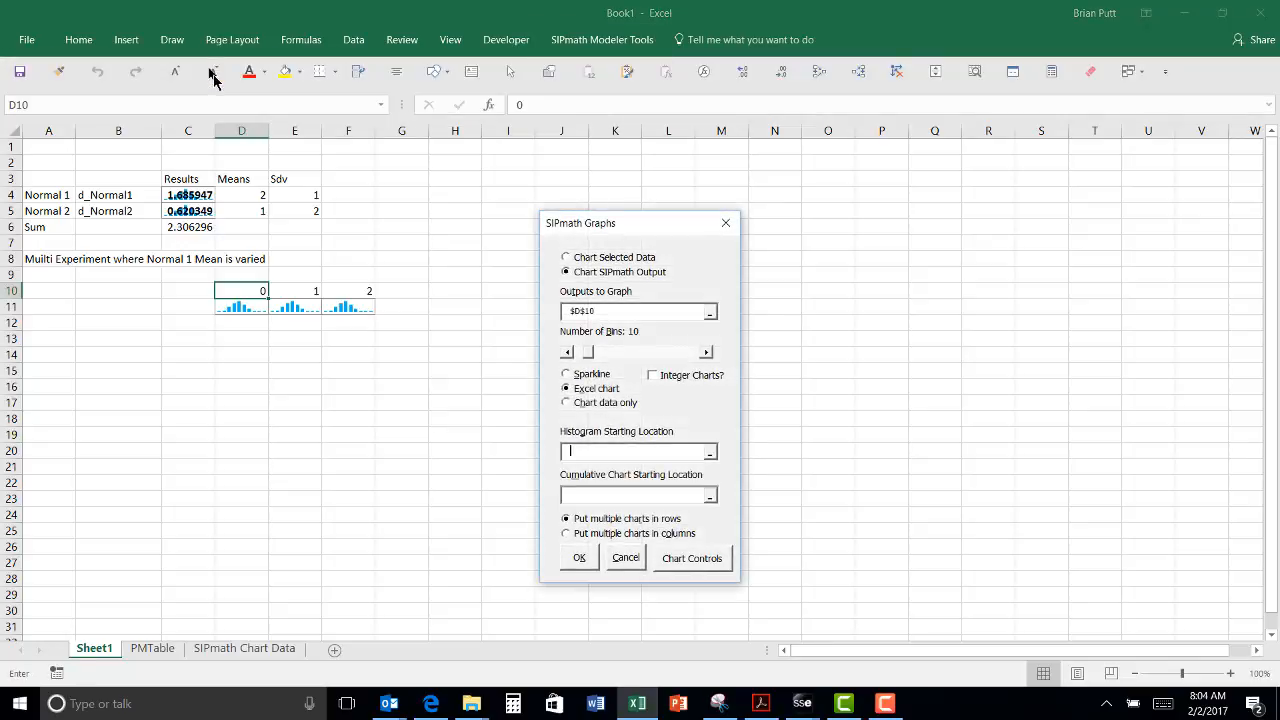
left_click(572, 492)
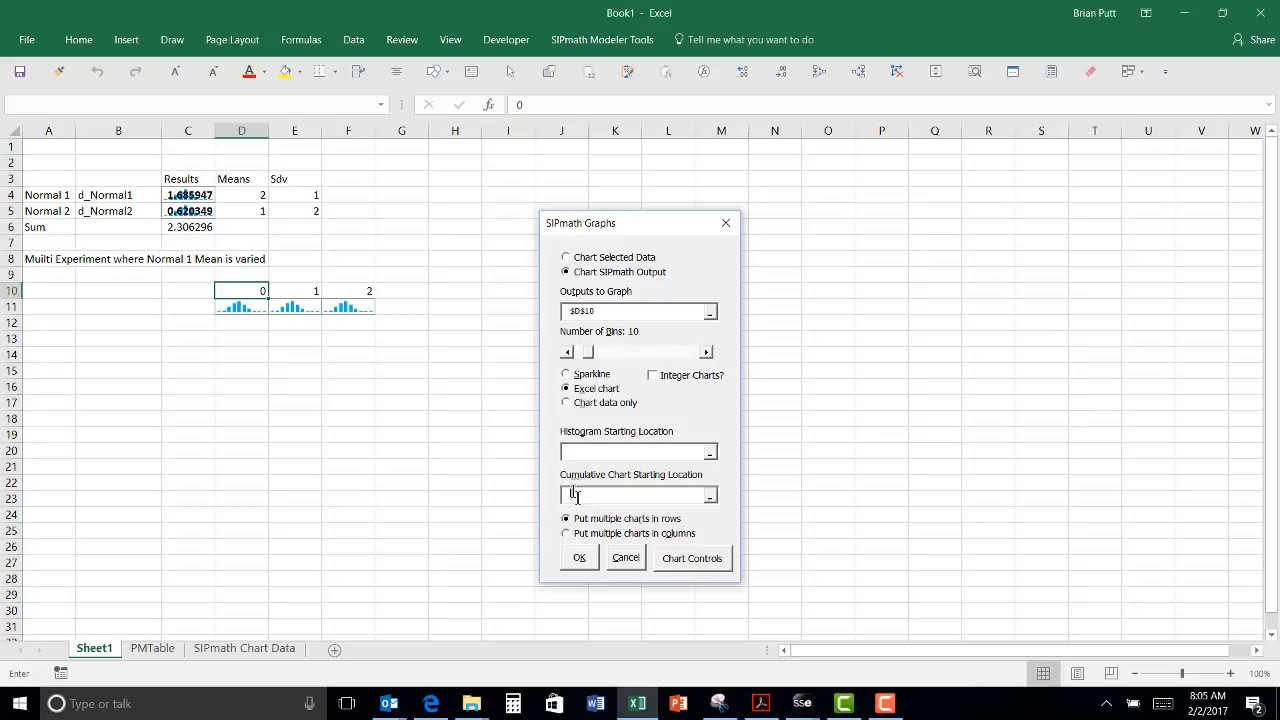
left_click(197, 354)
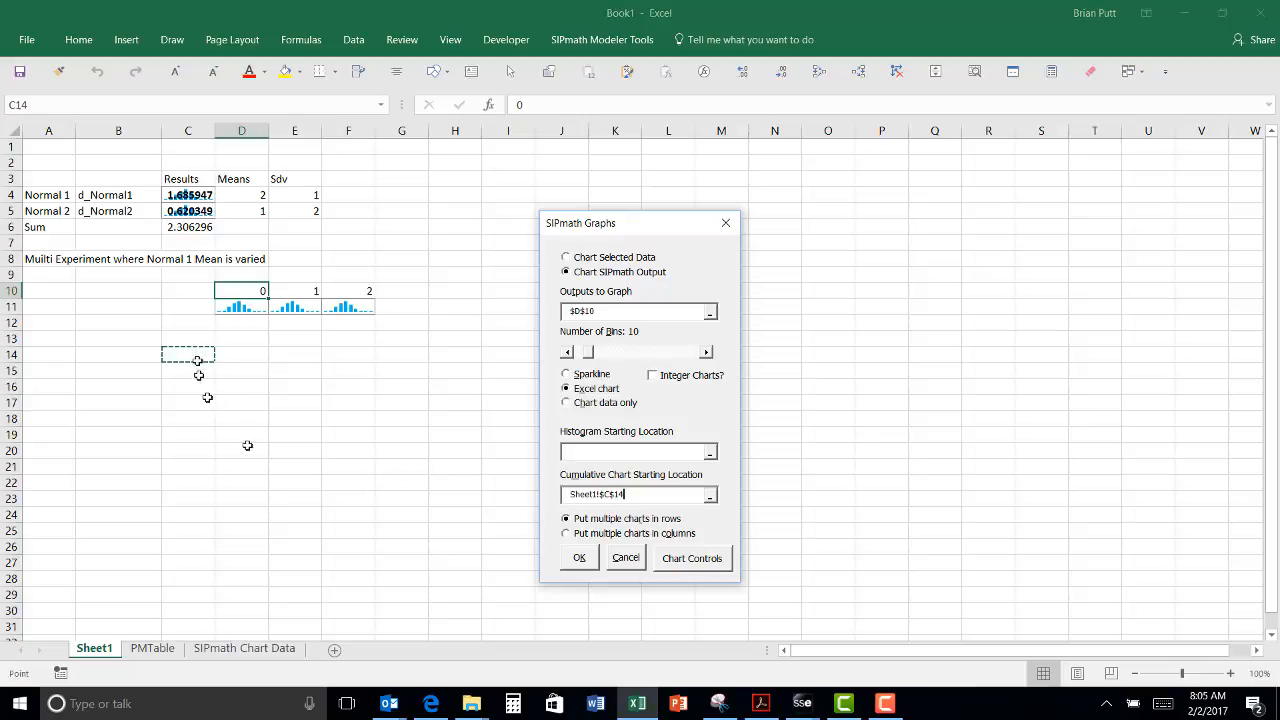
left_click(583, 560)
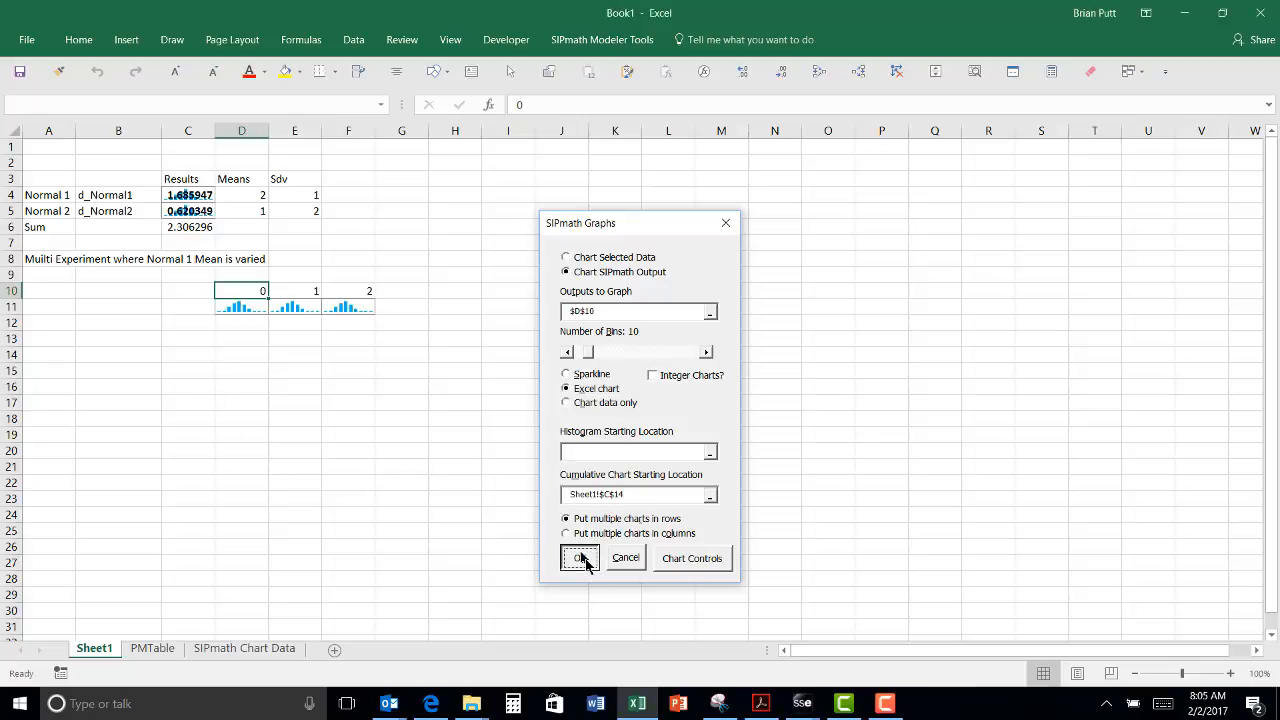
left_click(262, 290)
left_click_drag(288, 291, 330, 297)
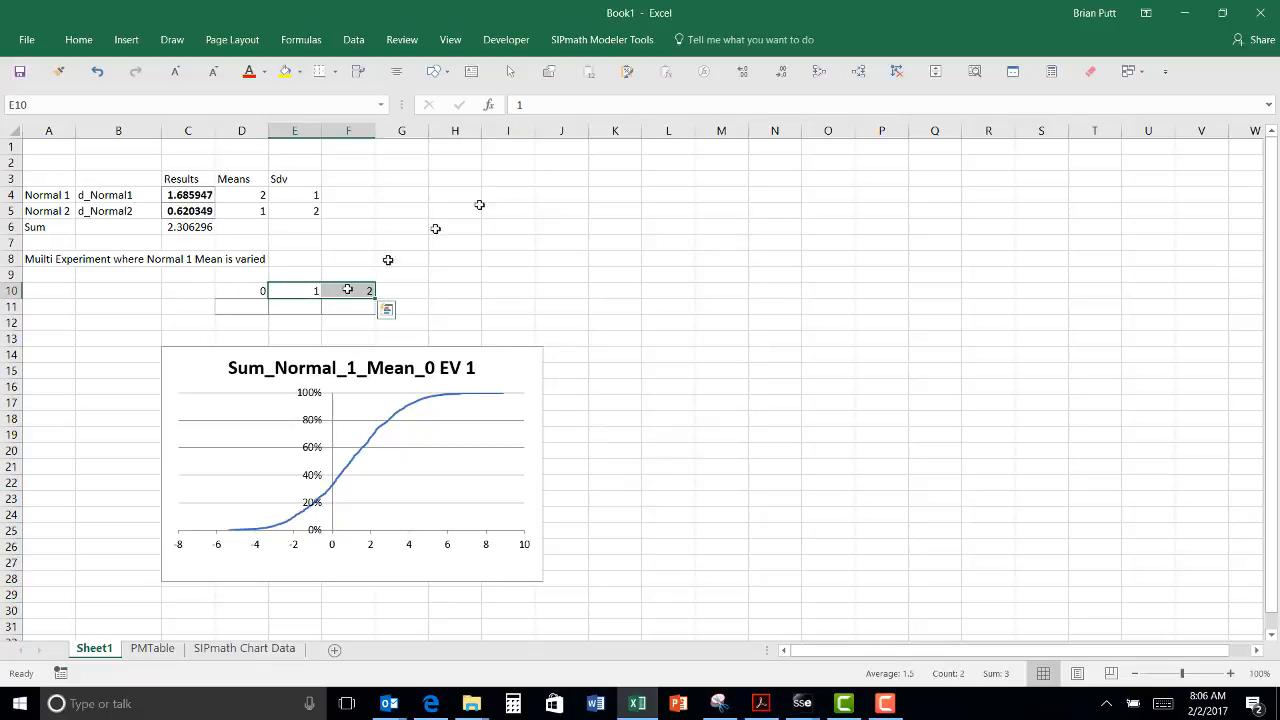
Step: Chart the E10:F10 experiments (means 1 and 2) as cumulative charts starting at O13
left_click(588, 45)
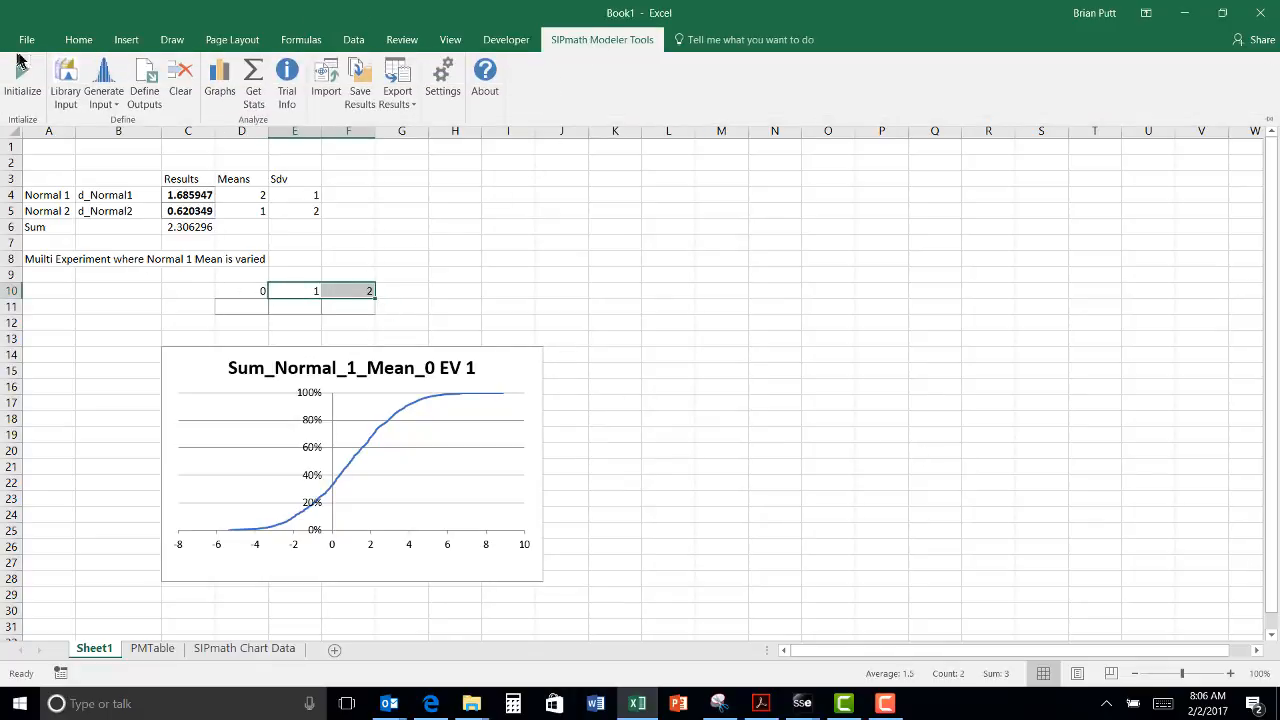
left_click(220, 75)
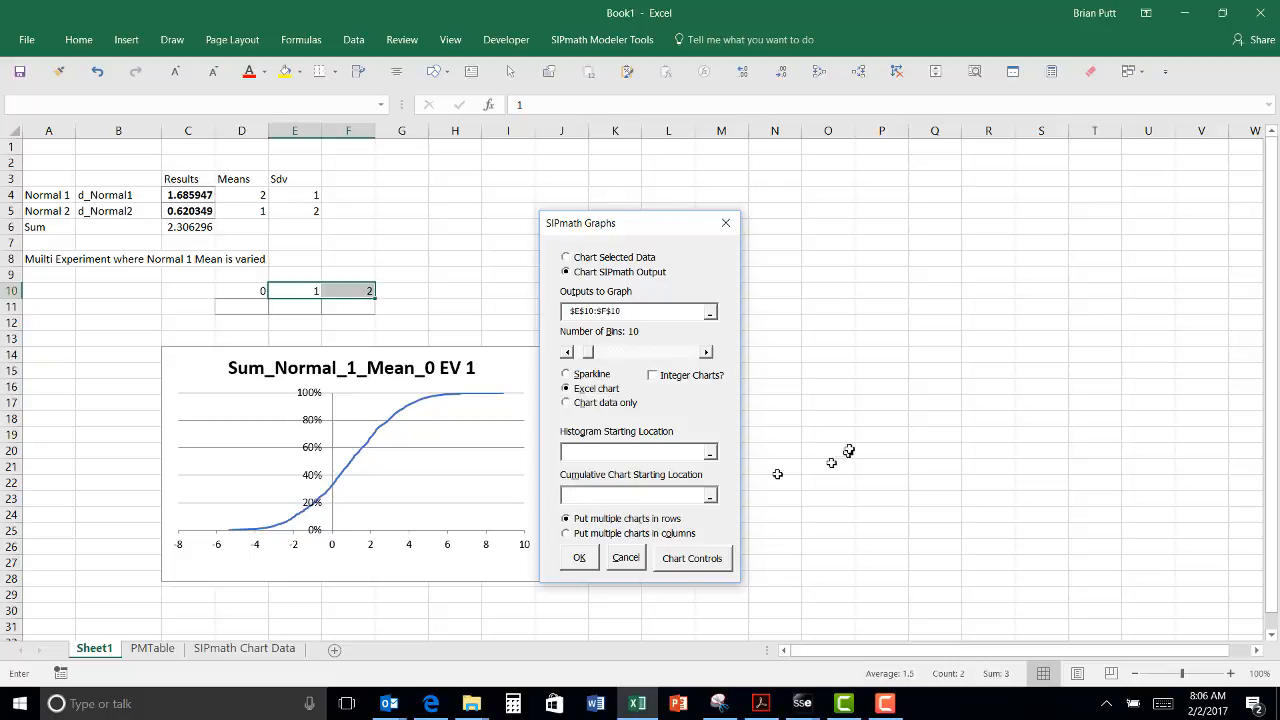
left_click(829, 333)
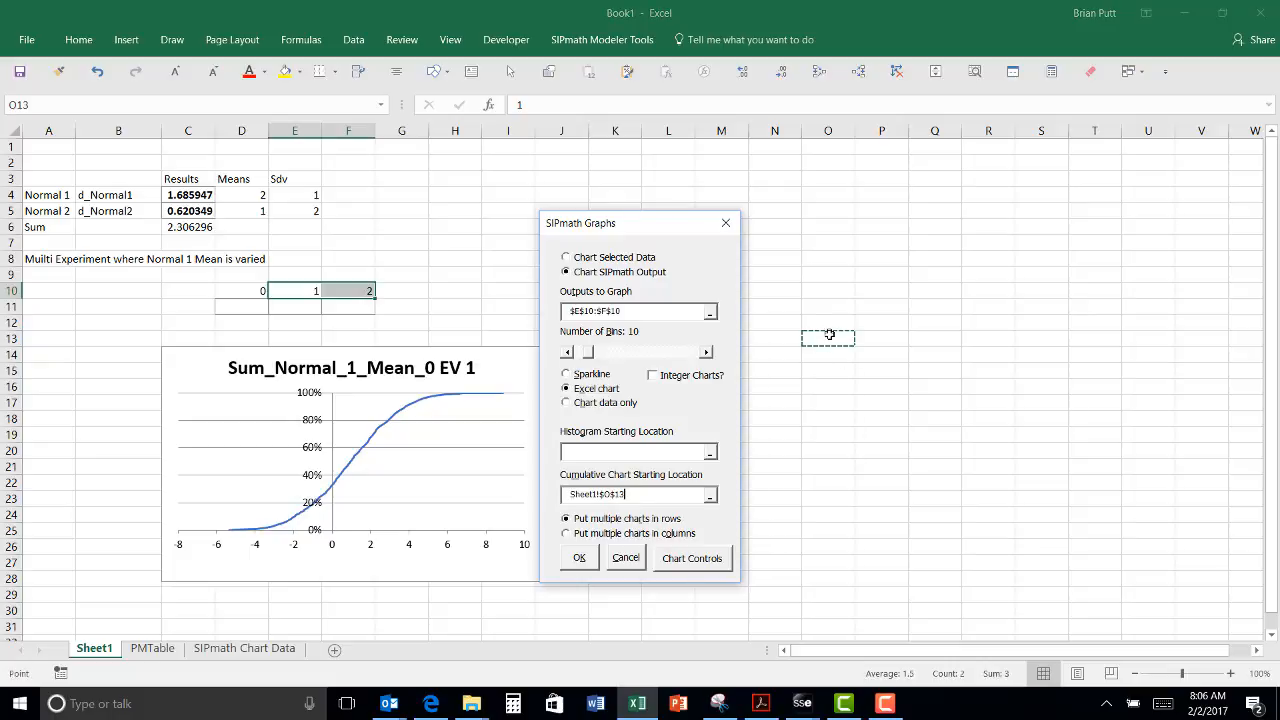
left_click(579, 560)
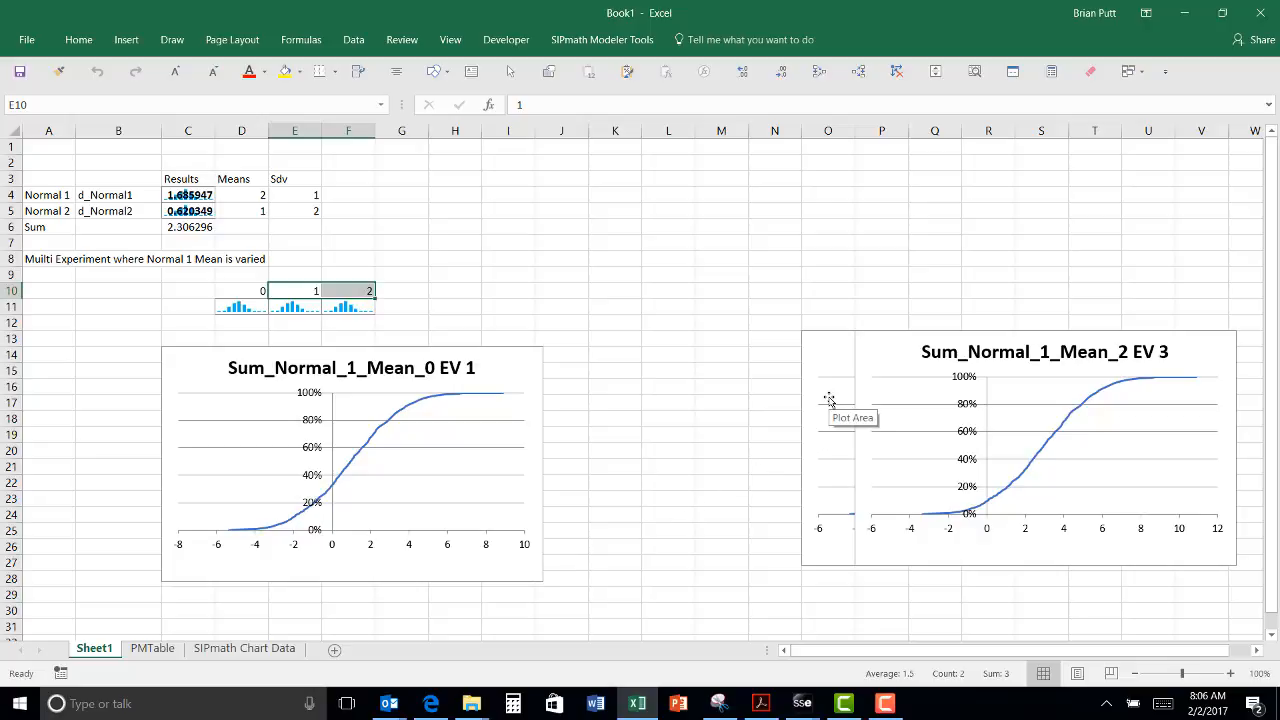
Step: Place the EV 2 and EV 3 charts in a row beside EV 1, then show the SIPmath Chart Data sheet
left_click_drag(822, 345, 950, 416)
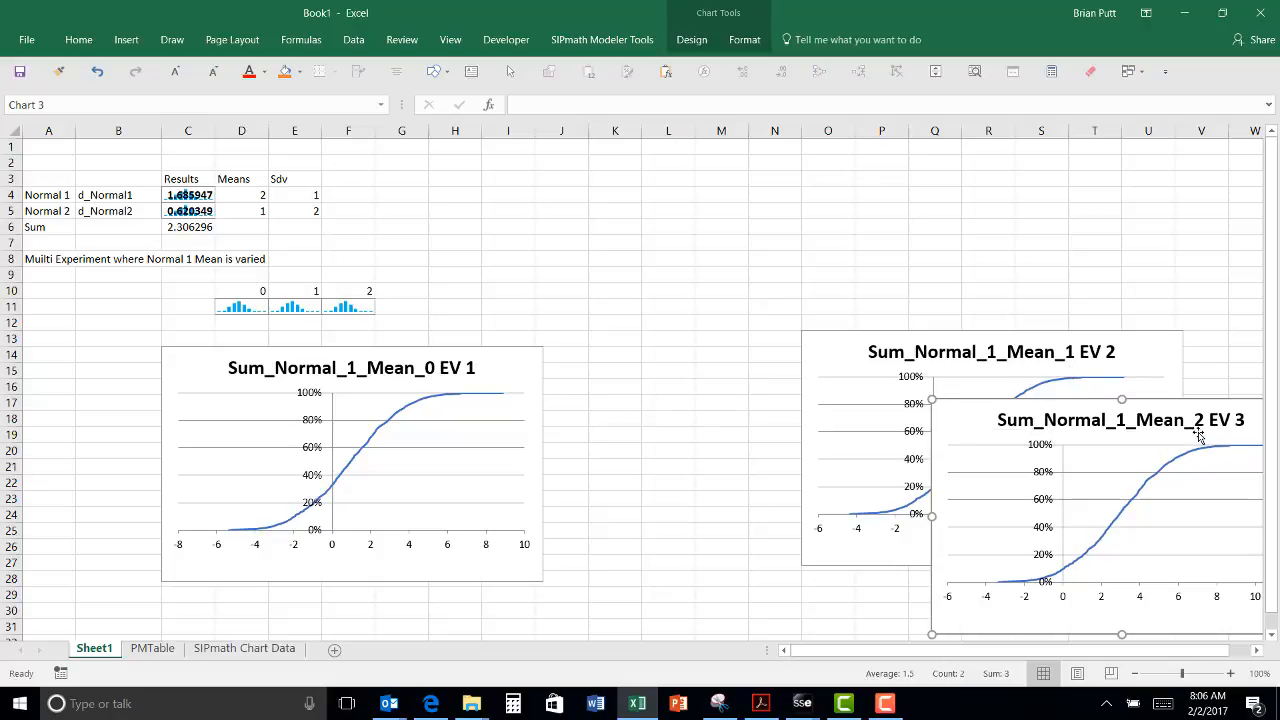
left_click_drag(811, 347, 667, 365)
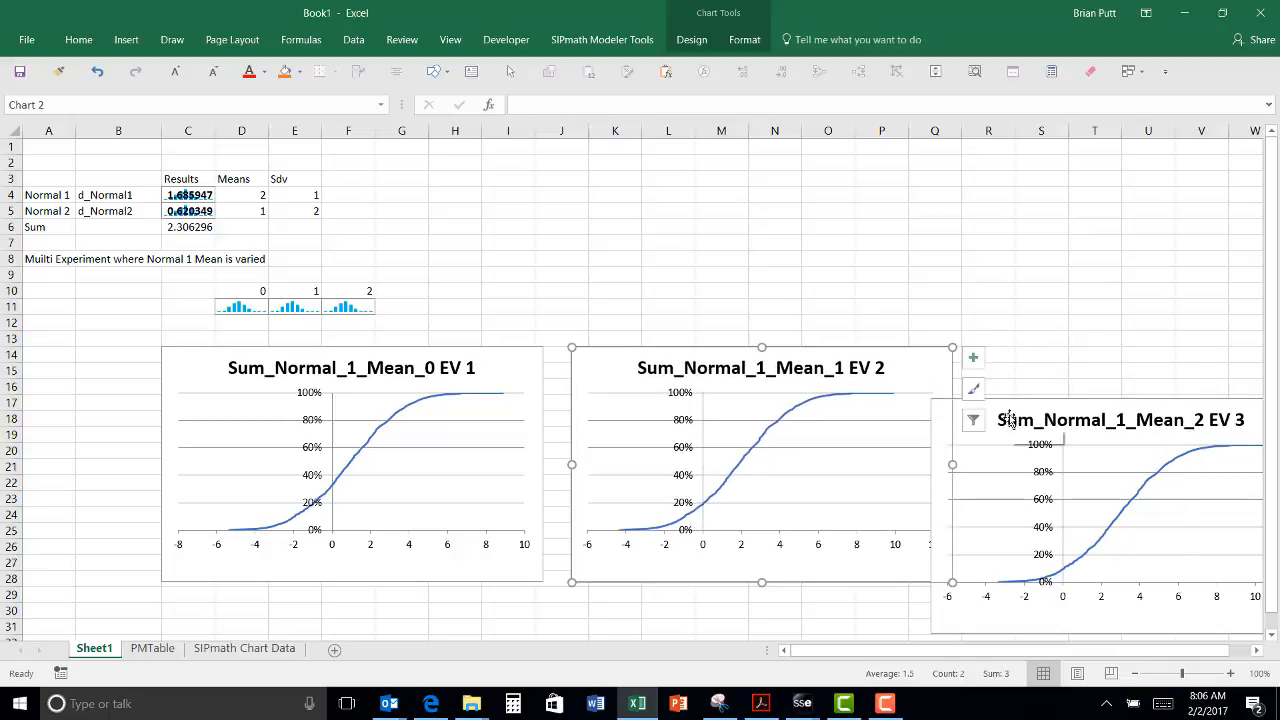
left_click_drag(1010, 419, 1005, 367)
left_click(974, 418)
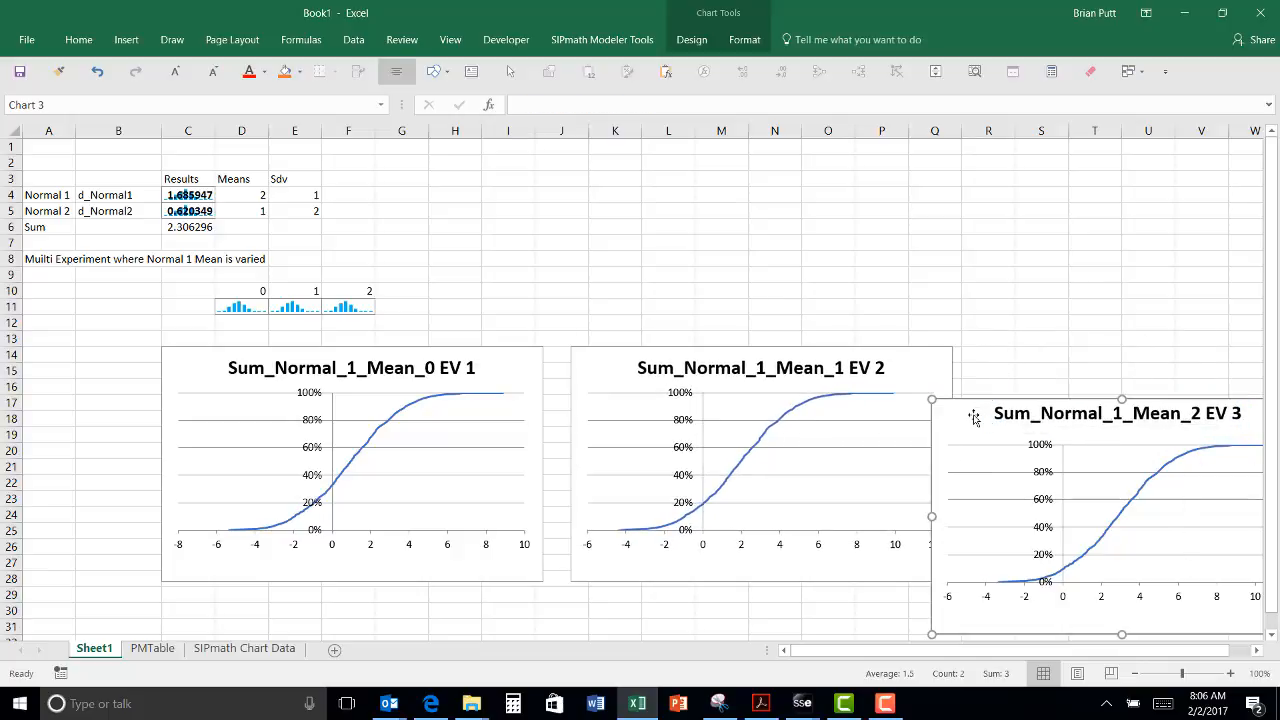
left_click_drag(974, 418, 996, 368)
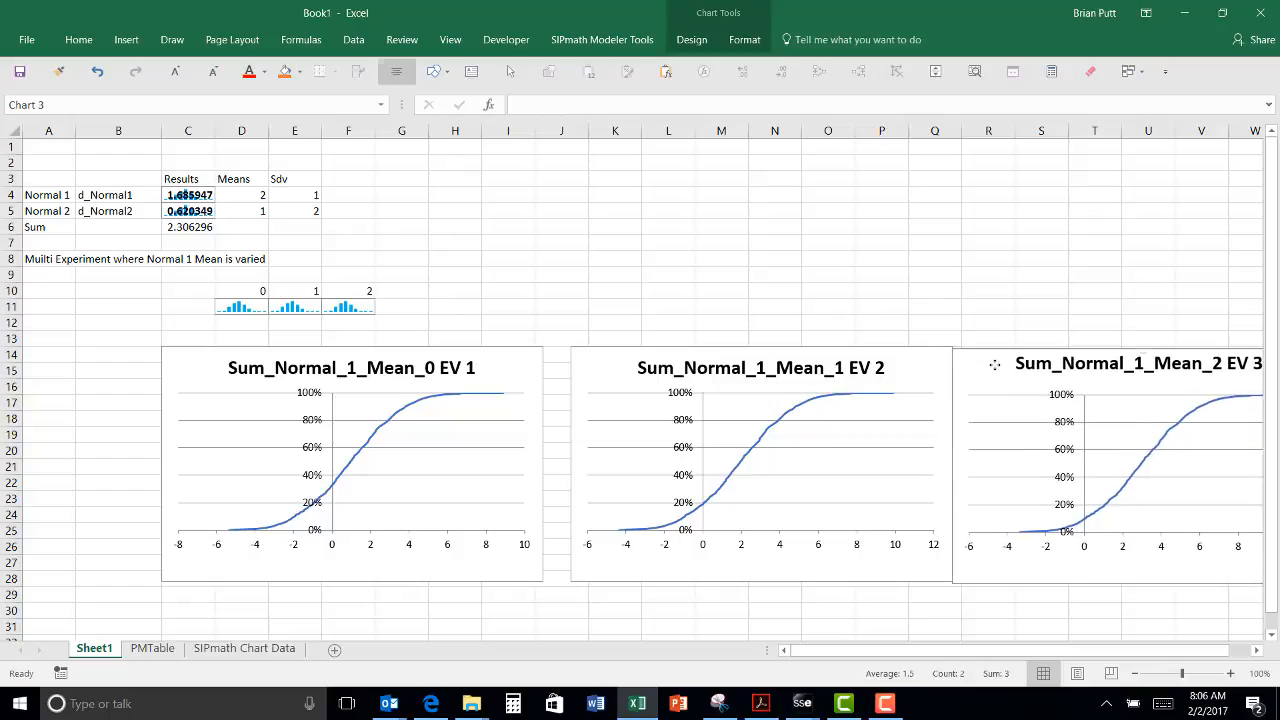
left_click(240, 648)
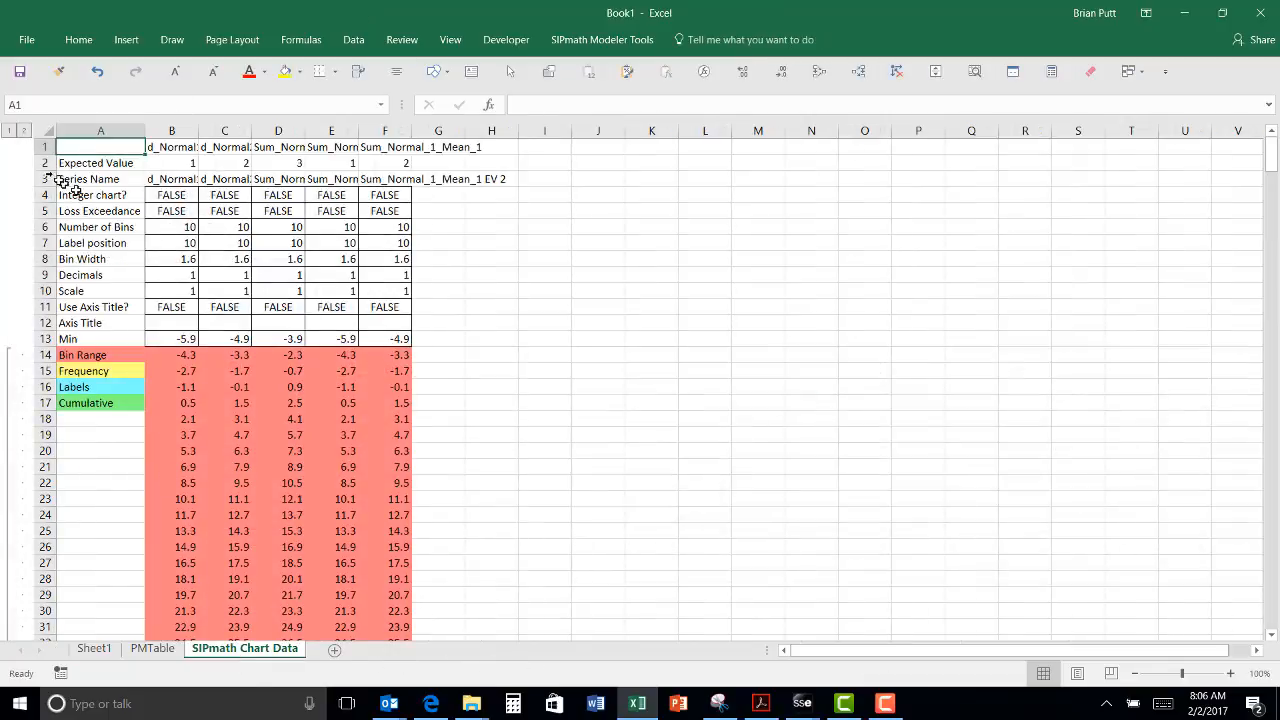
Step: Collapse the grouped rows to outline level 1 and expand the cumulative data group at row 427
left_click(8, 131)
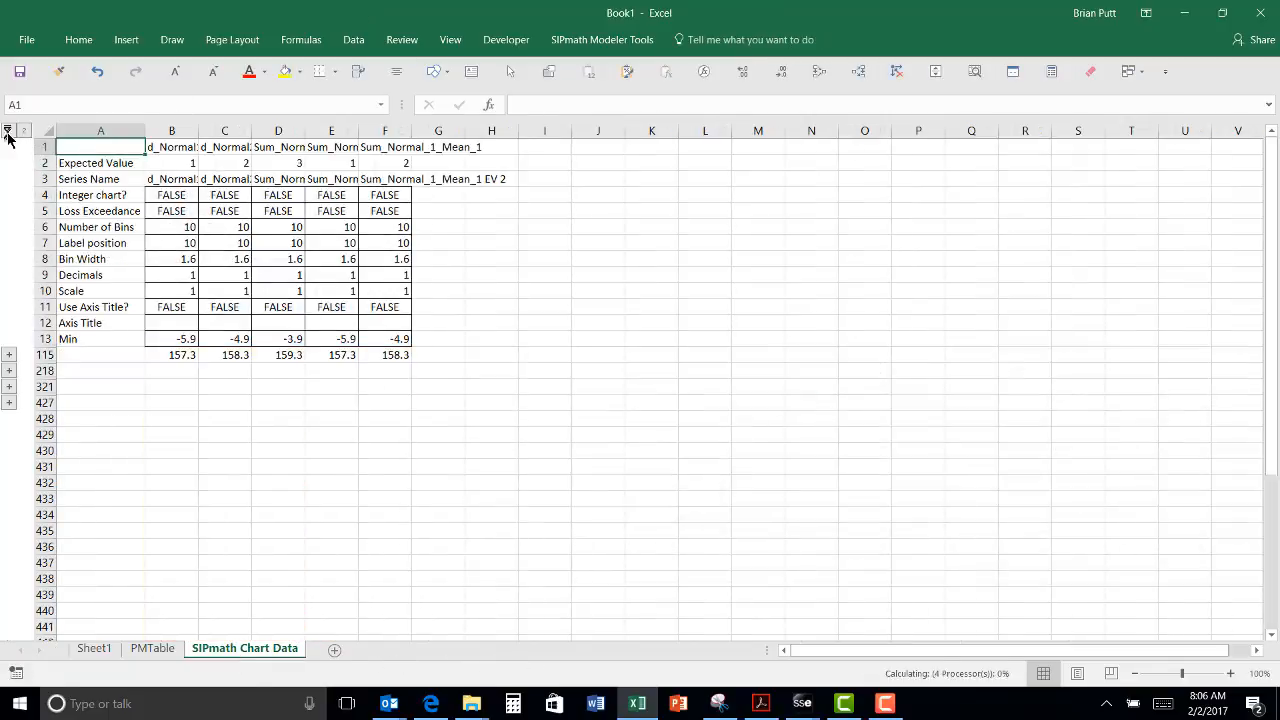
left_click(8, 403)
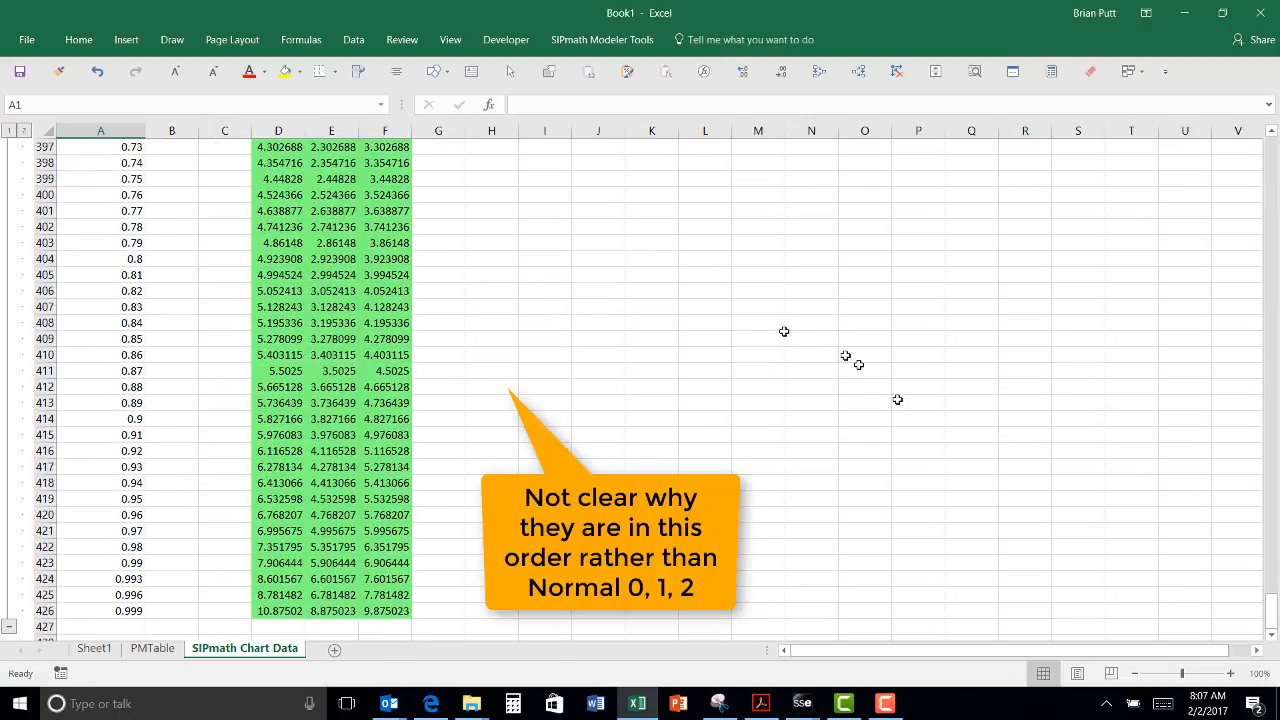
scroll(823, 389, "up", 19)
scroll(820, 385, "up", 12)
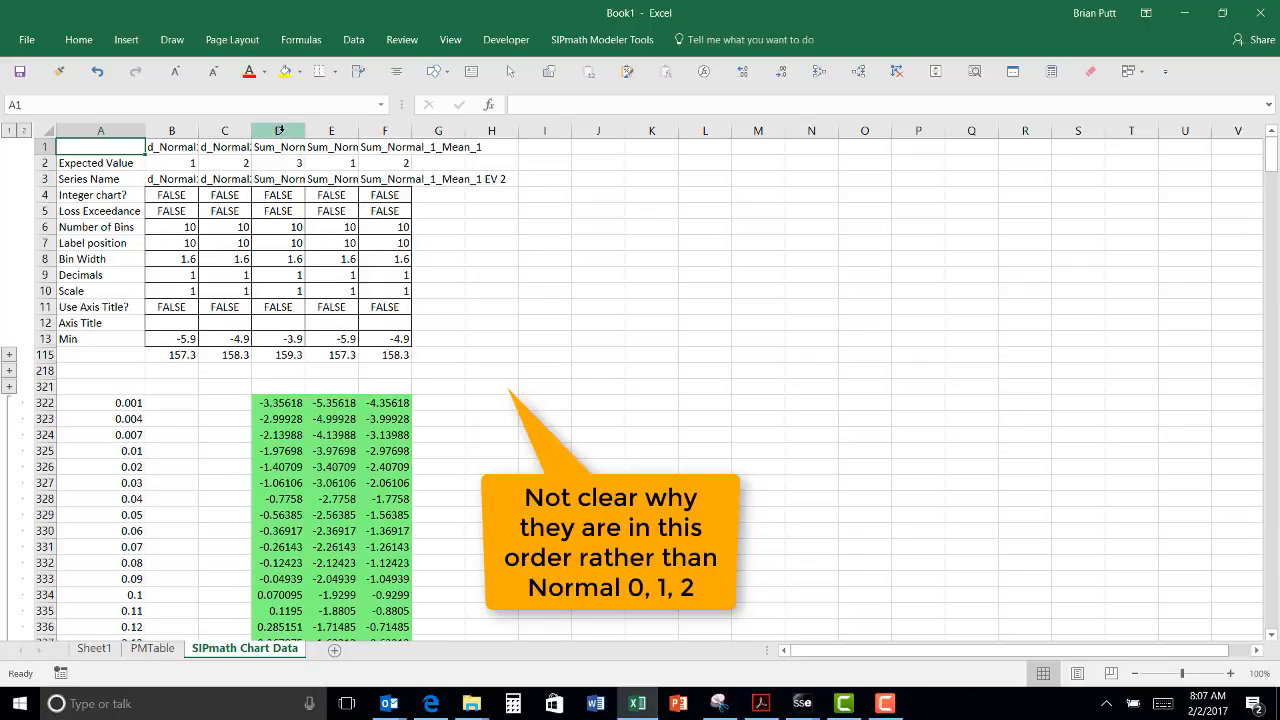
Step: Widen columns D through G so the Sum_Normal_1_Mean values show in full, then select D3:F3
left_click_drag(279, 131, 440, 131)
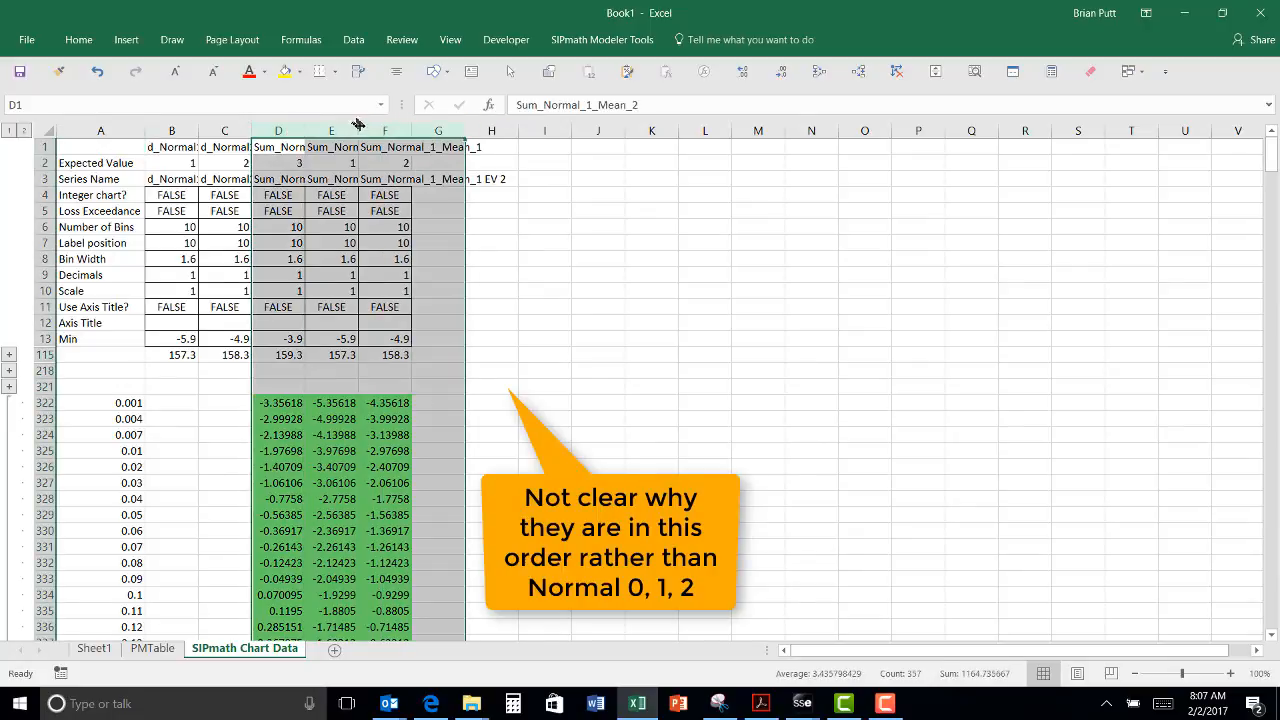
left_click_drag(360, 127, 422, 140)
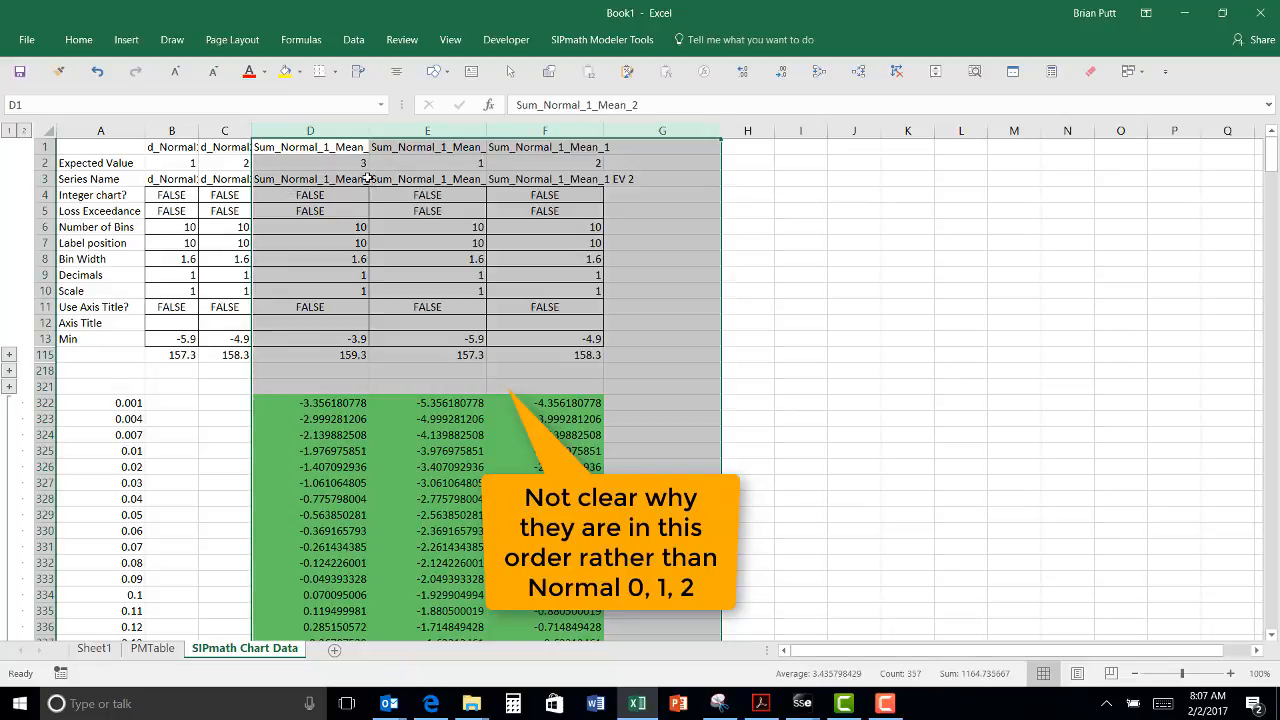
left_click_drag(366, 178, 500, 182)
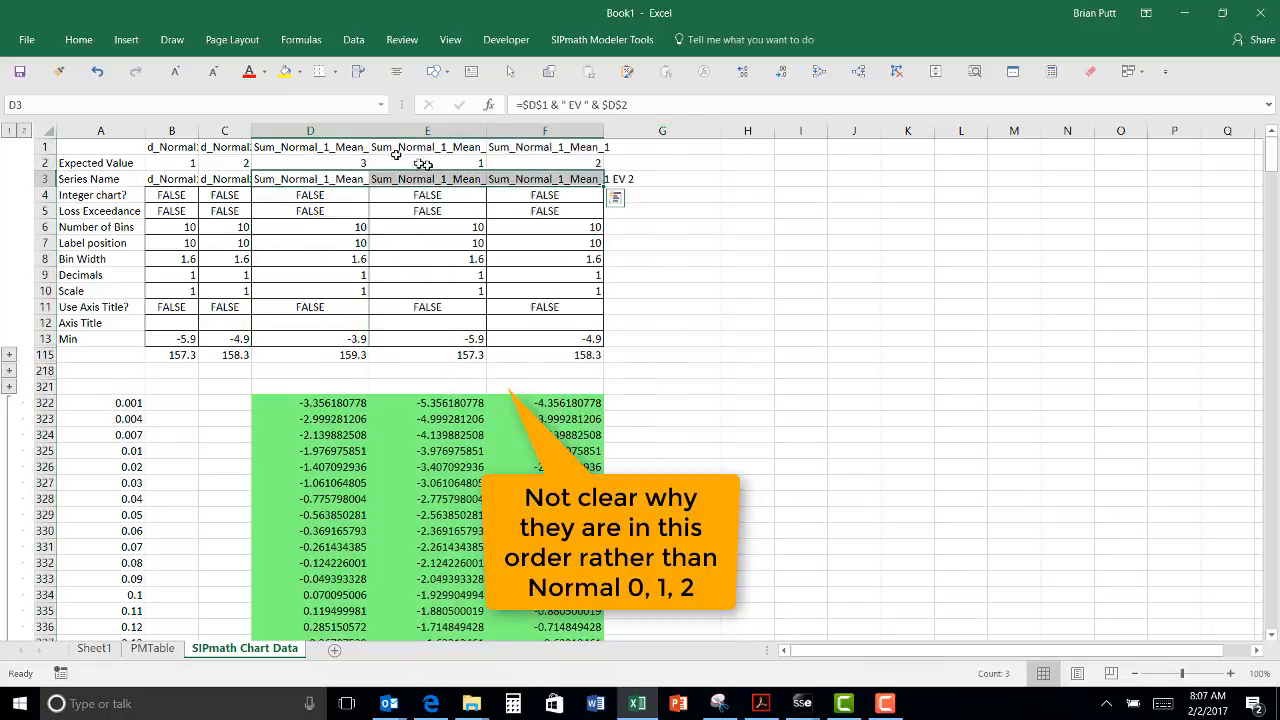
Step: Wrap the row-3 series names and add a new chart series named from cell E3
left_click(354, 75)
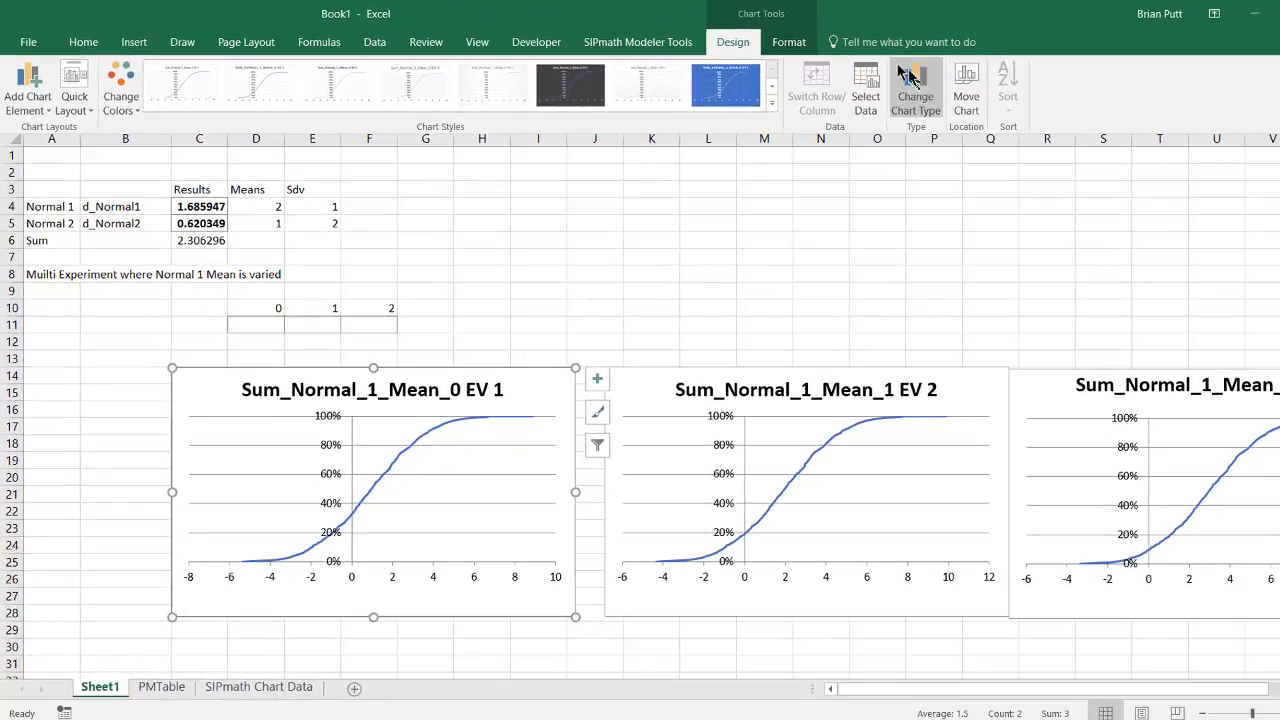
left_click(865, 92)
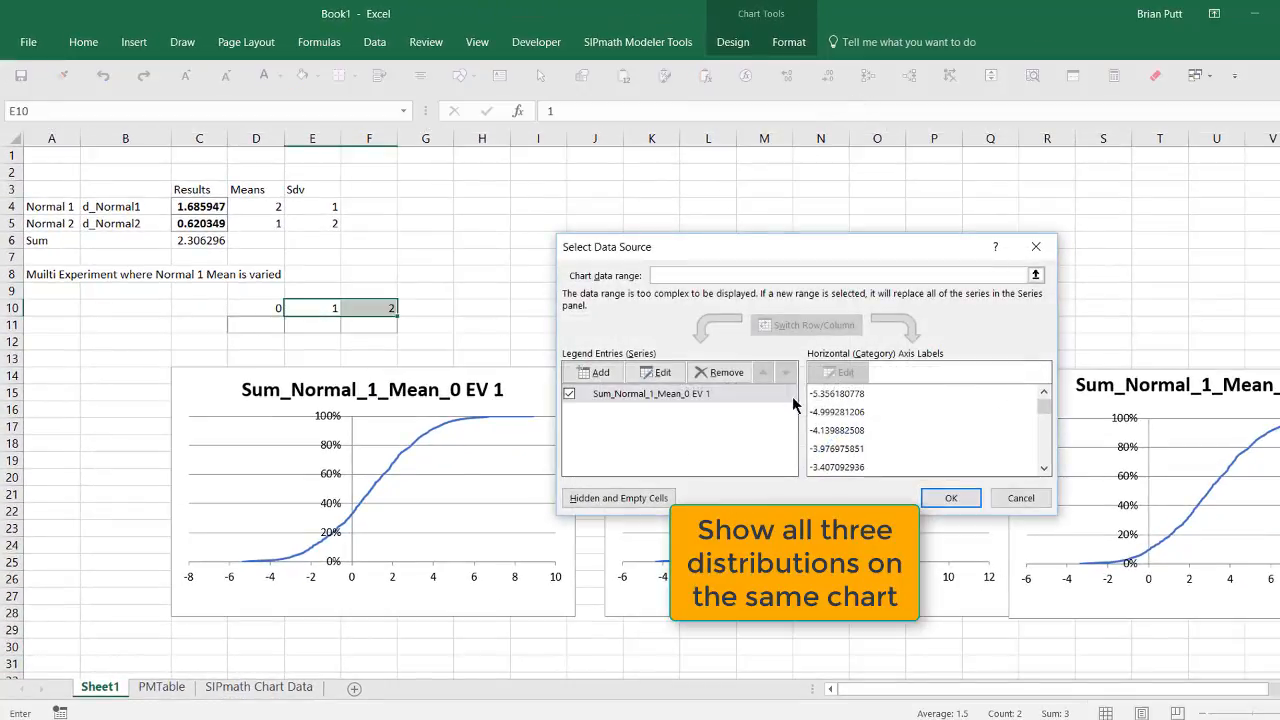
left_click(578, 377)
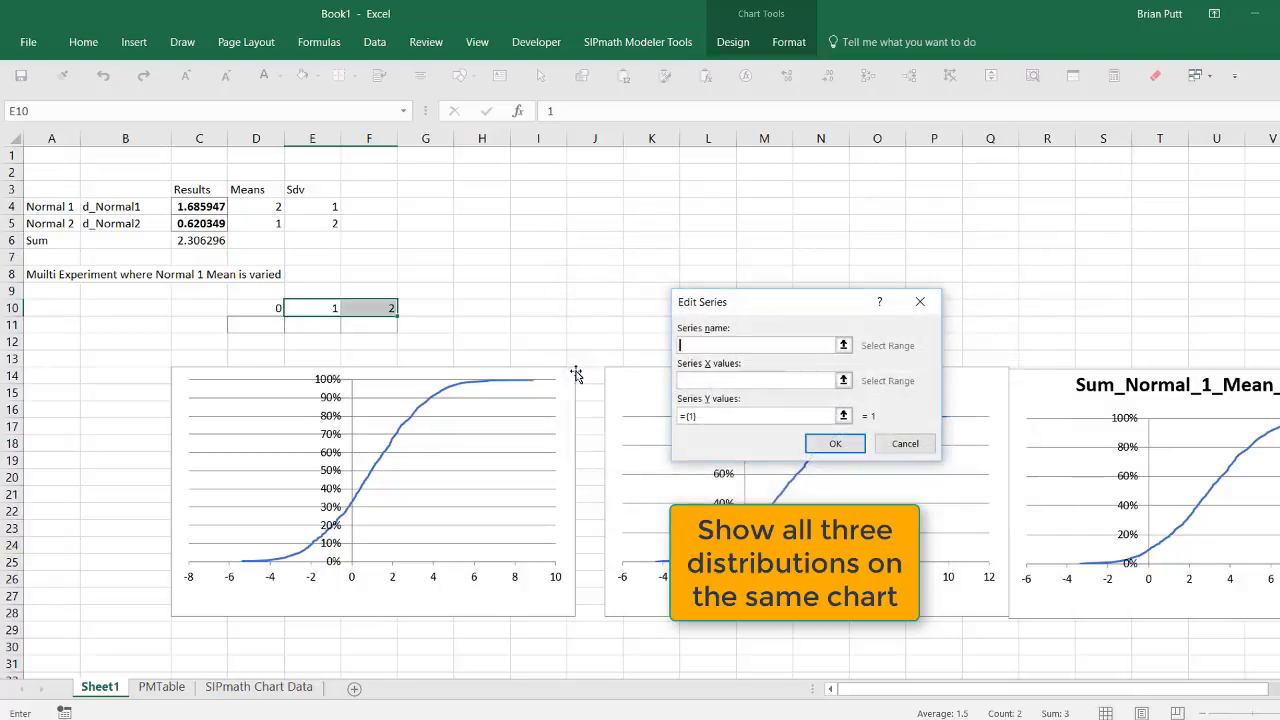
left_click(846, 344)
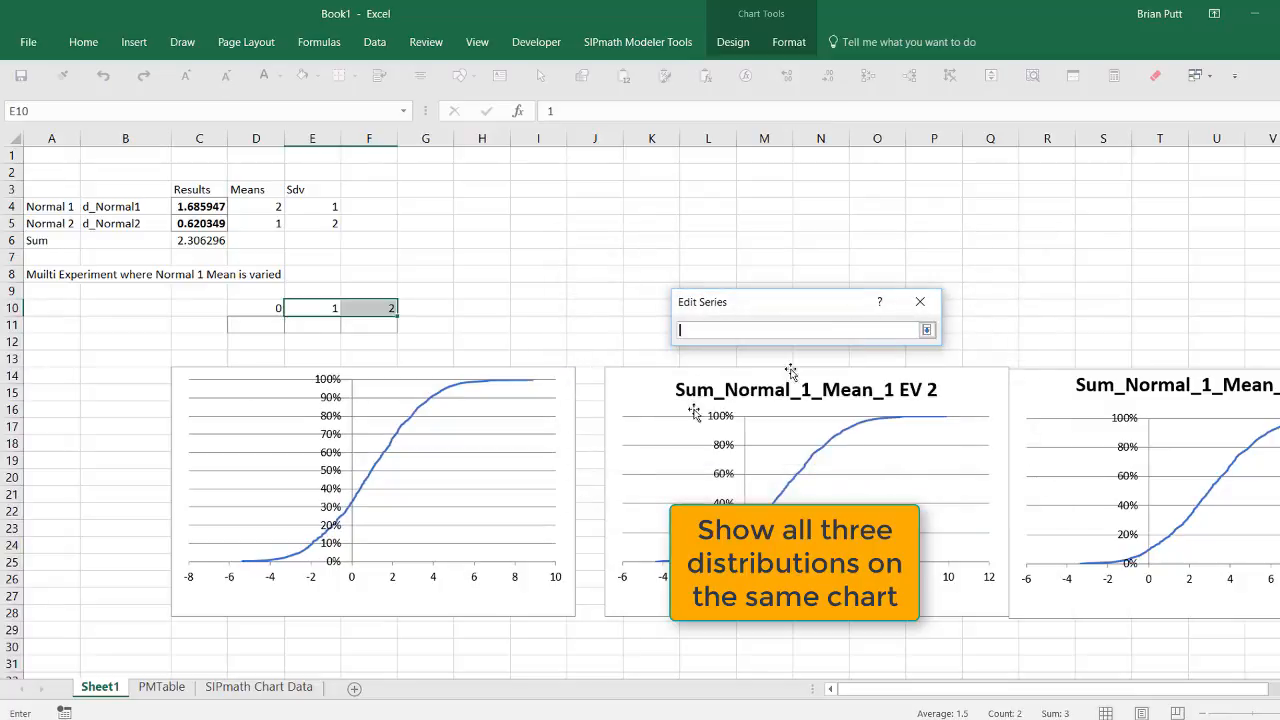
left_click(259, 687)
left_click(420, 193)
key("Return")
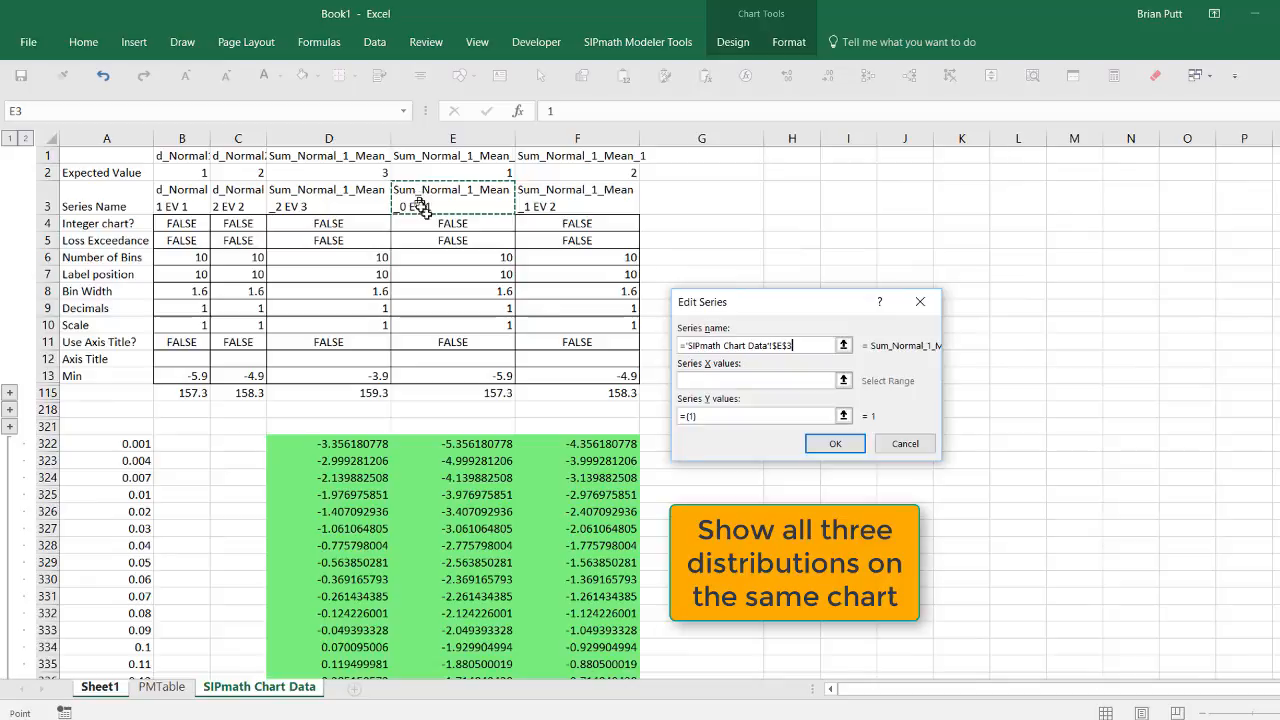
Step: Give the new series X values E322:E426 and Y values A322:A426
left_click(843, 380)
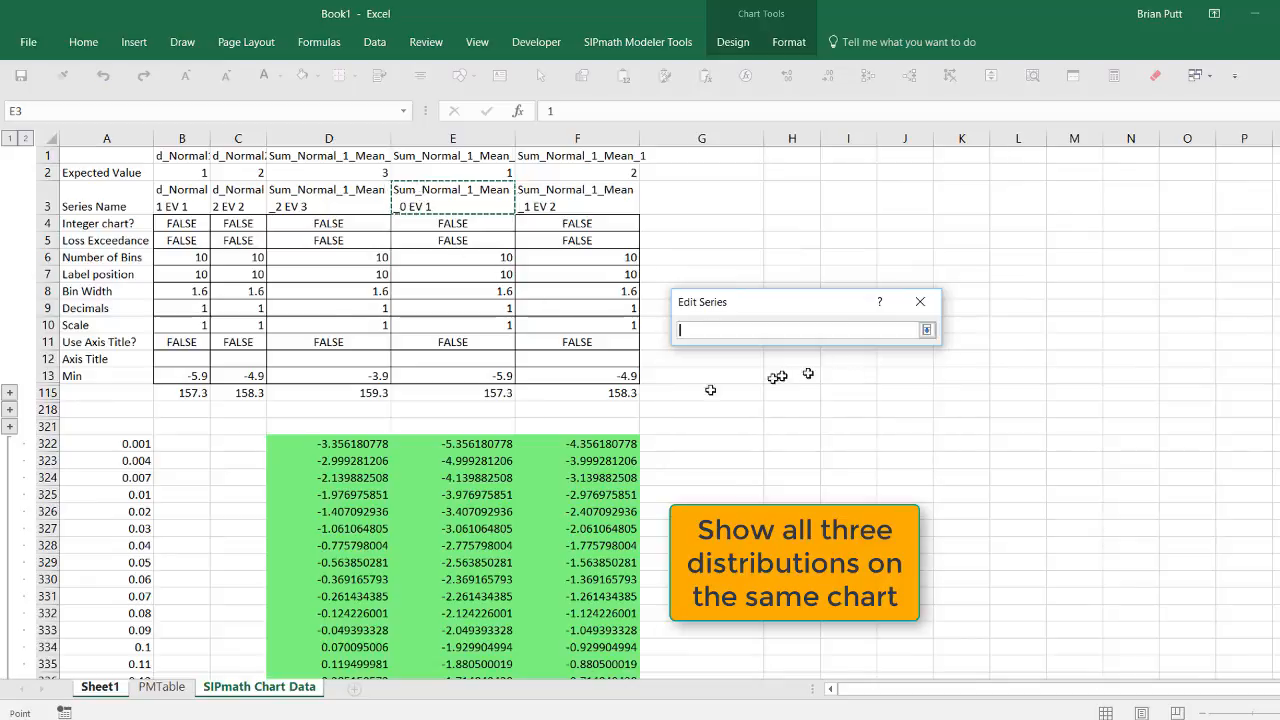
left_click(450, 444)
key("ctrl+shift+Down")
key("Return")
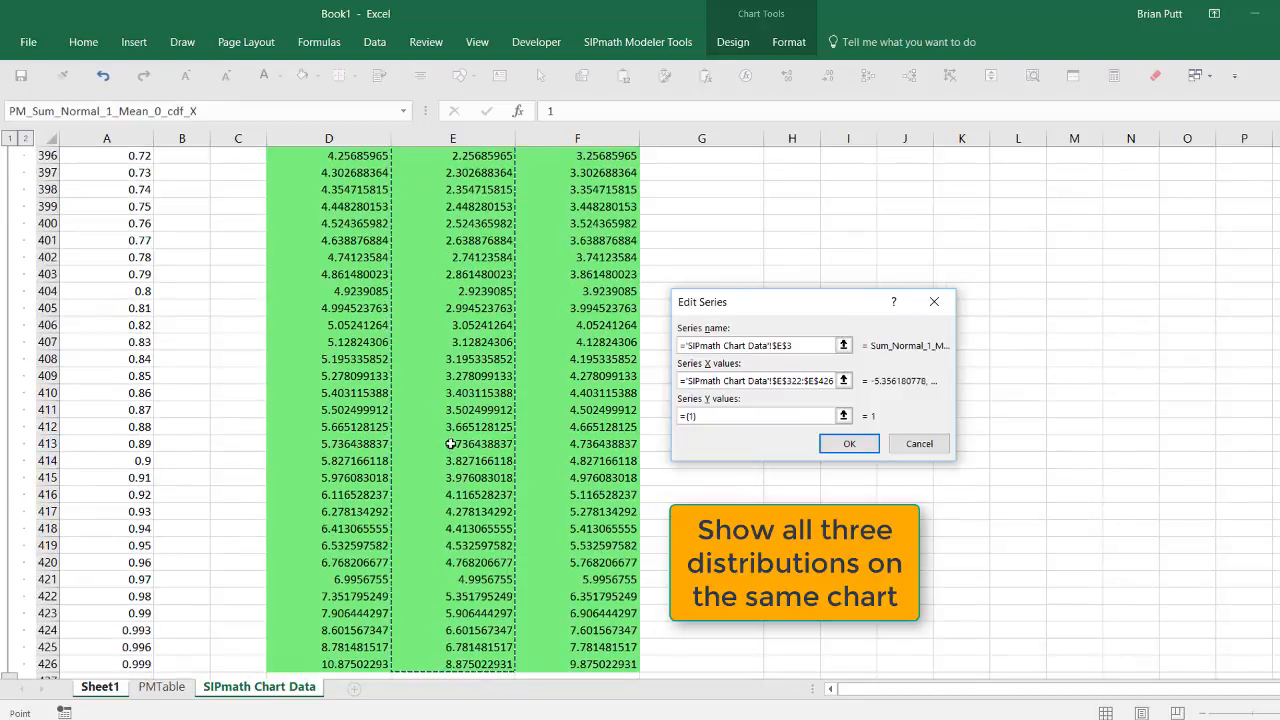
left_click(843, 415)
left_click(100, 157)
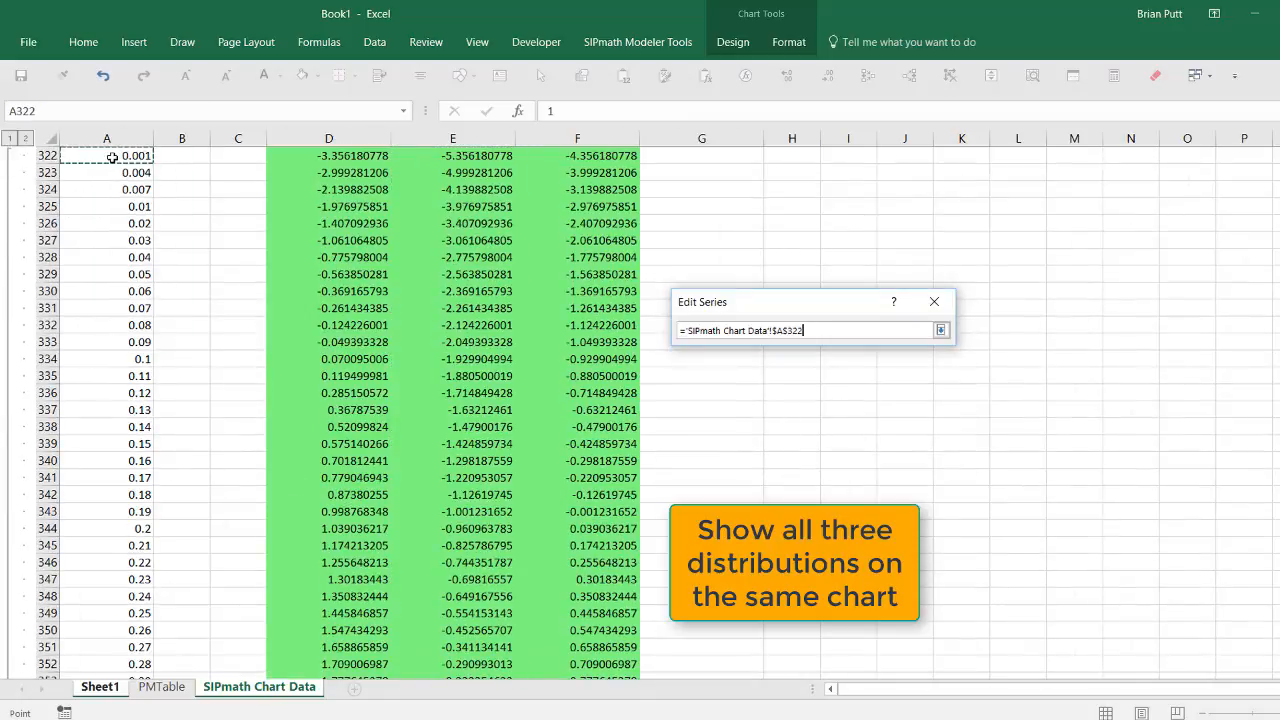
key("ctrl+shift+Down")
key("Return")
left_click(849, 443)
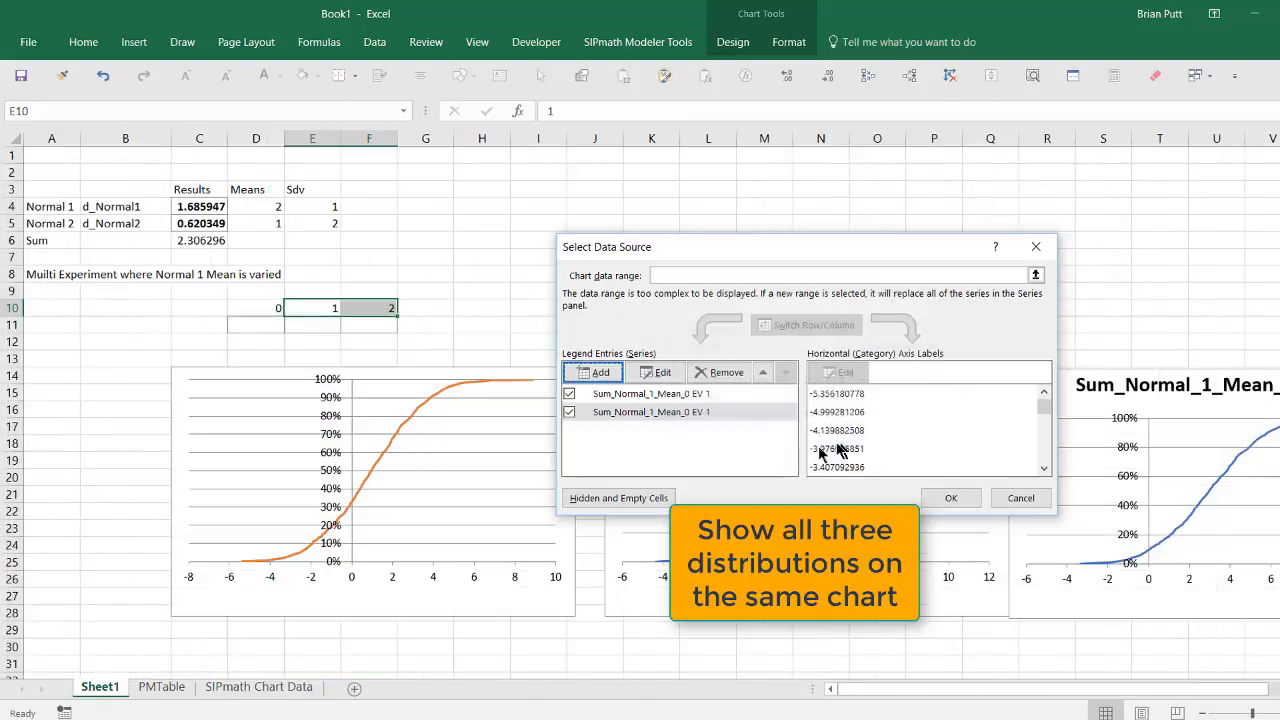
Step: Add a third chart series named from cell F3
left_click(598, 372)
left_click(849, 345)
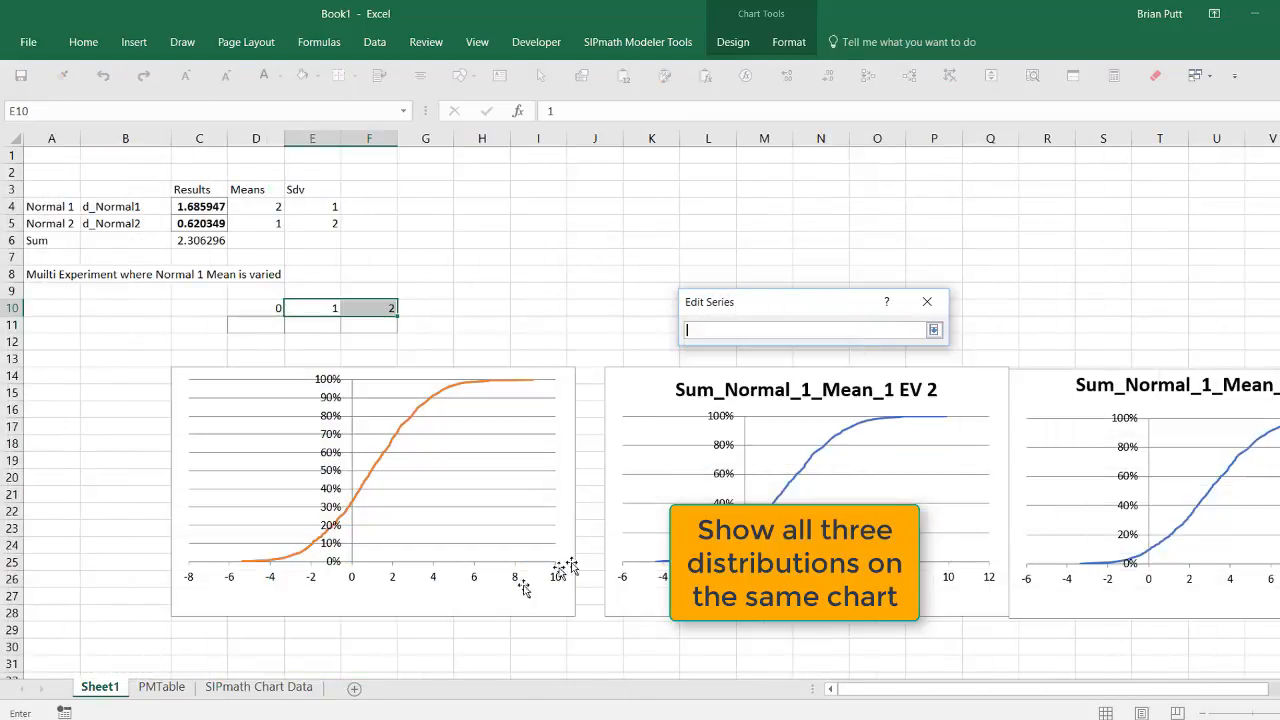
left_click(259, 687)
scroll(450, 400, "up", 20)
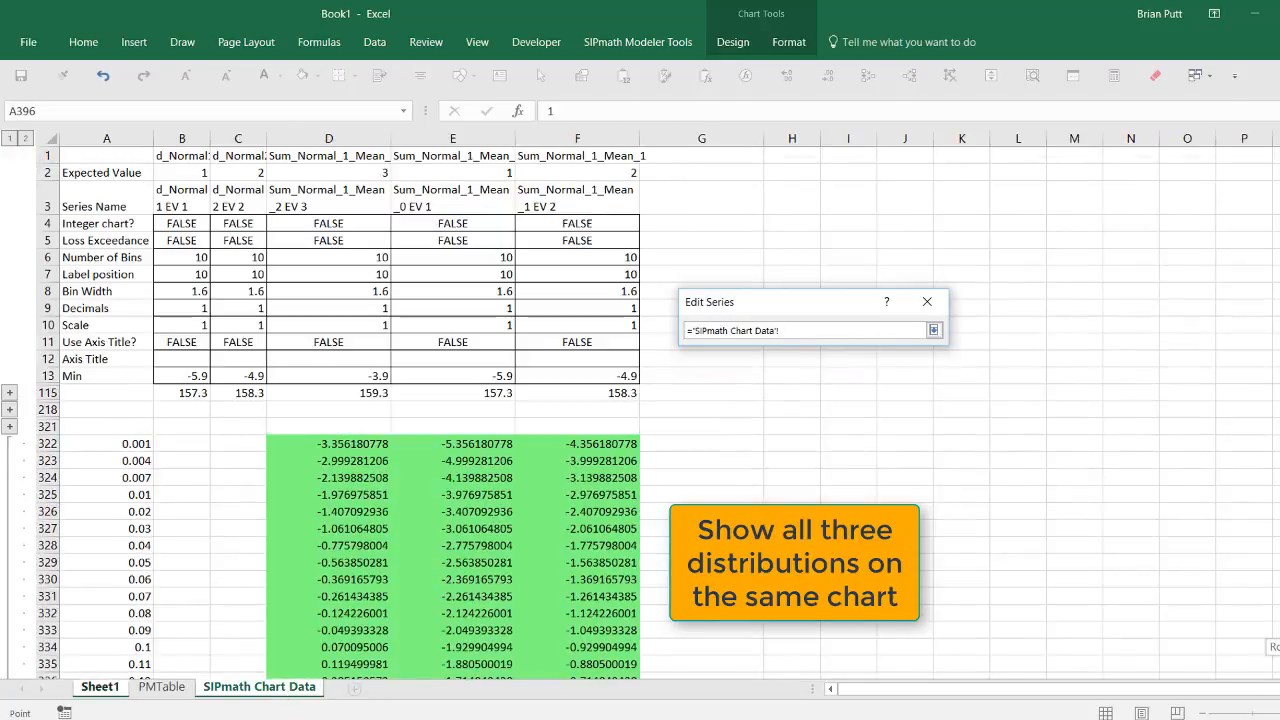
left_click(528, 203)
left_click(933, 330)
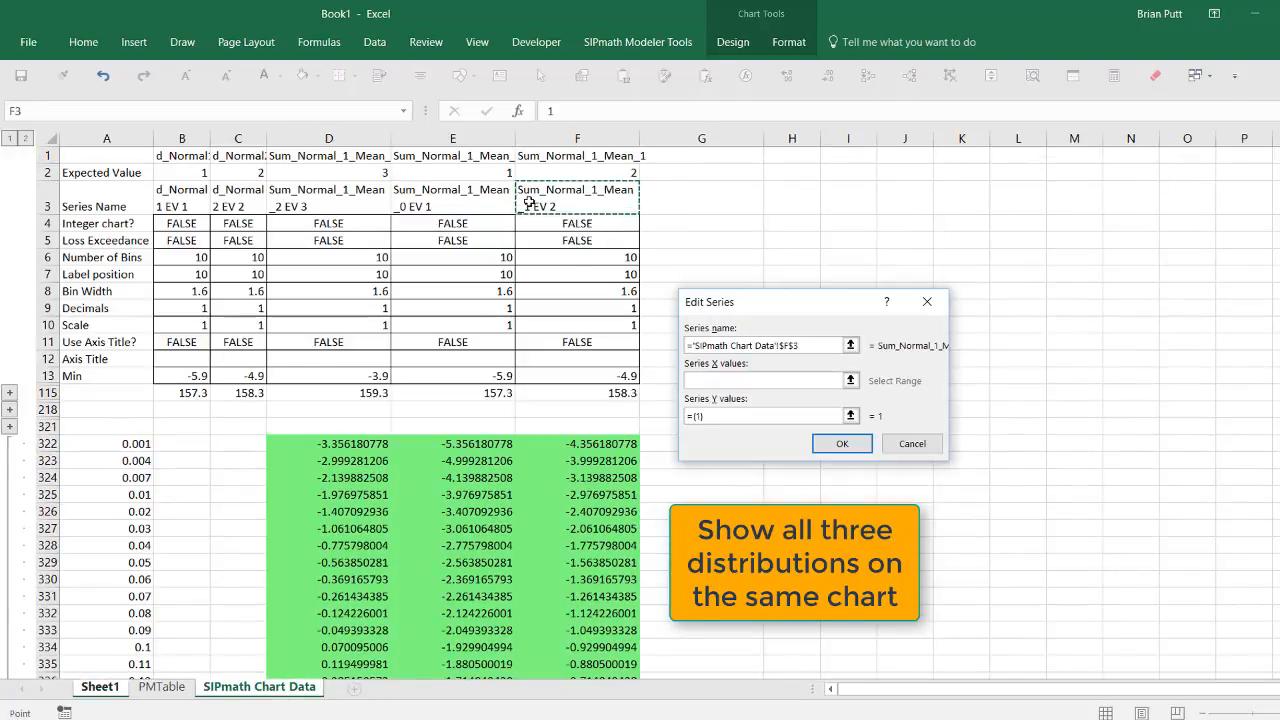
Step: Plot the third series with X values F322:F426 and Y values A322:A426, confirming both dialogs
left_click(850, 366)
left_click(608, 449)
key("ctrl+shift+Down")
key("Return")
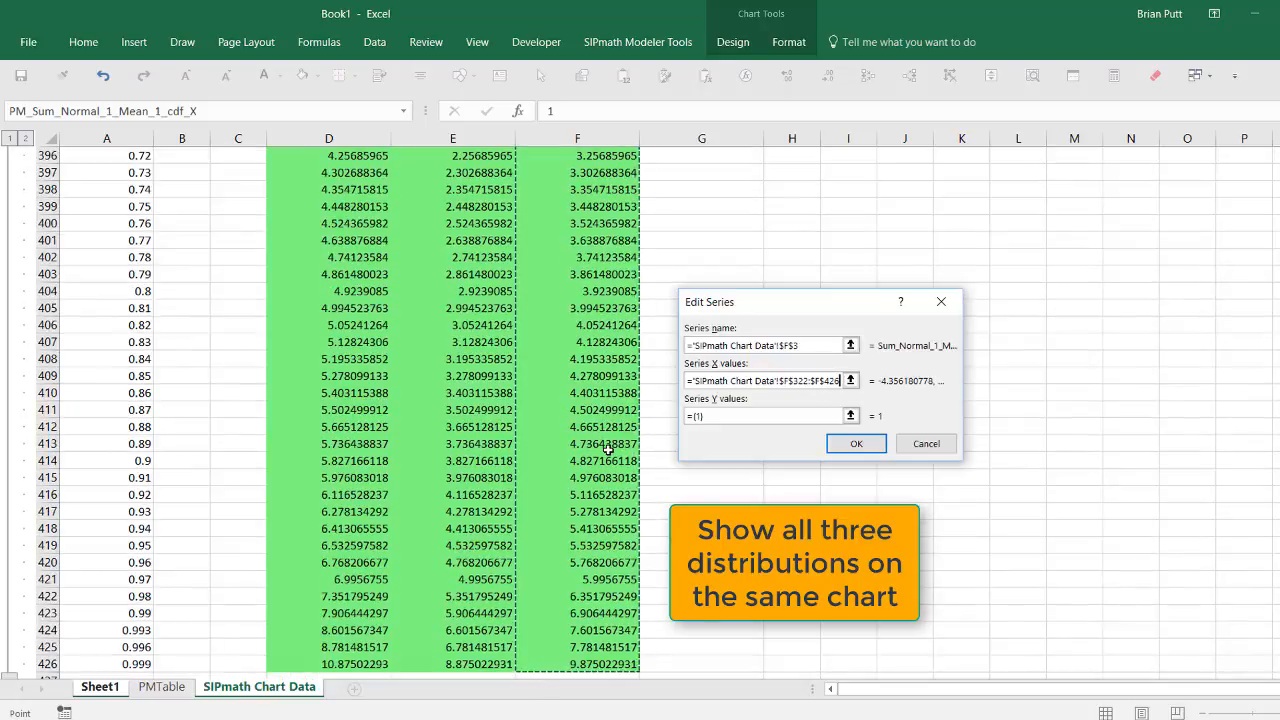
left_click(851, 417)
scroll(110, 175, "up", 20)
left_click(108, 160)
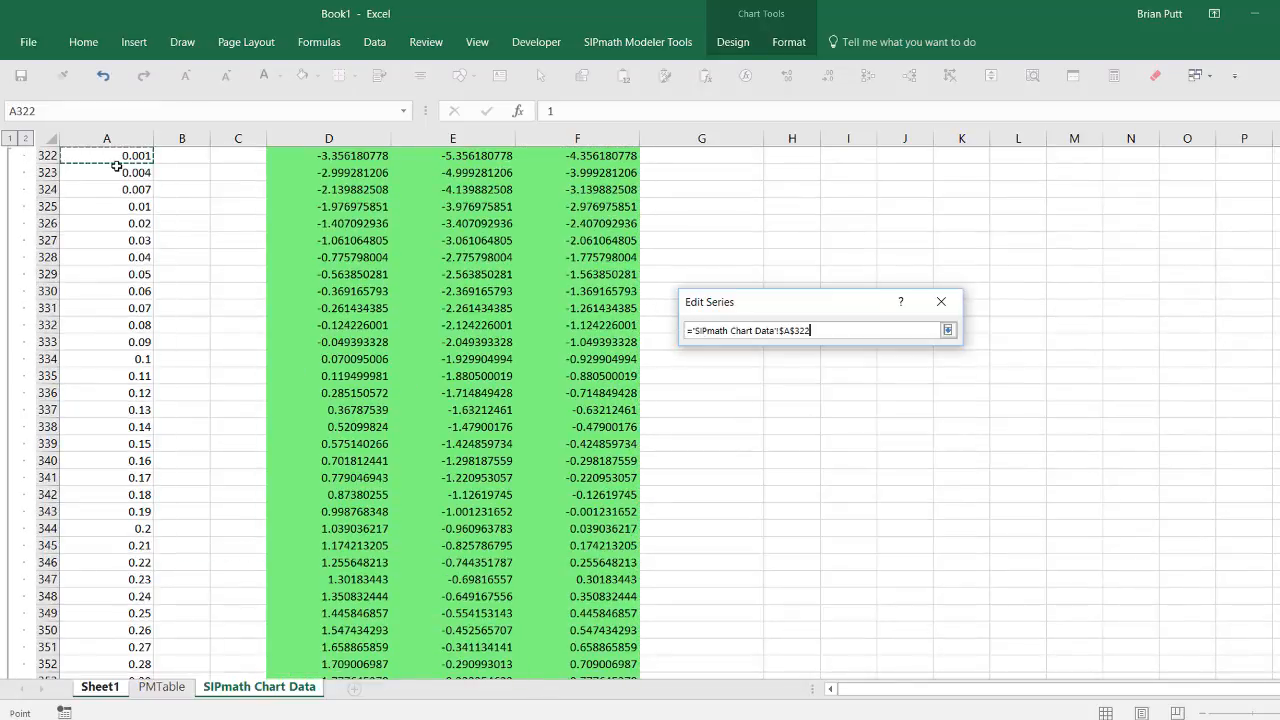
key("ctrl+shift+Down")
key("Return")
left_click(856, 443)
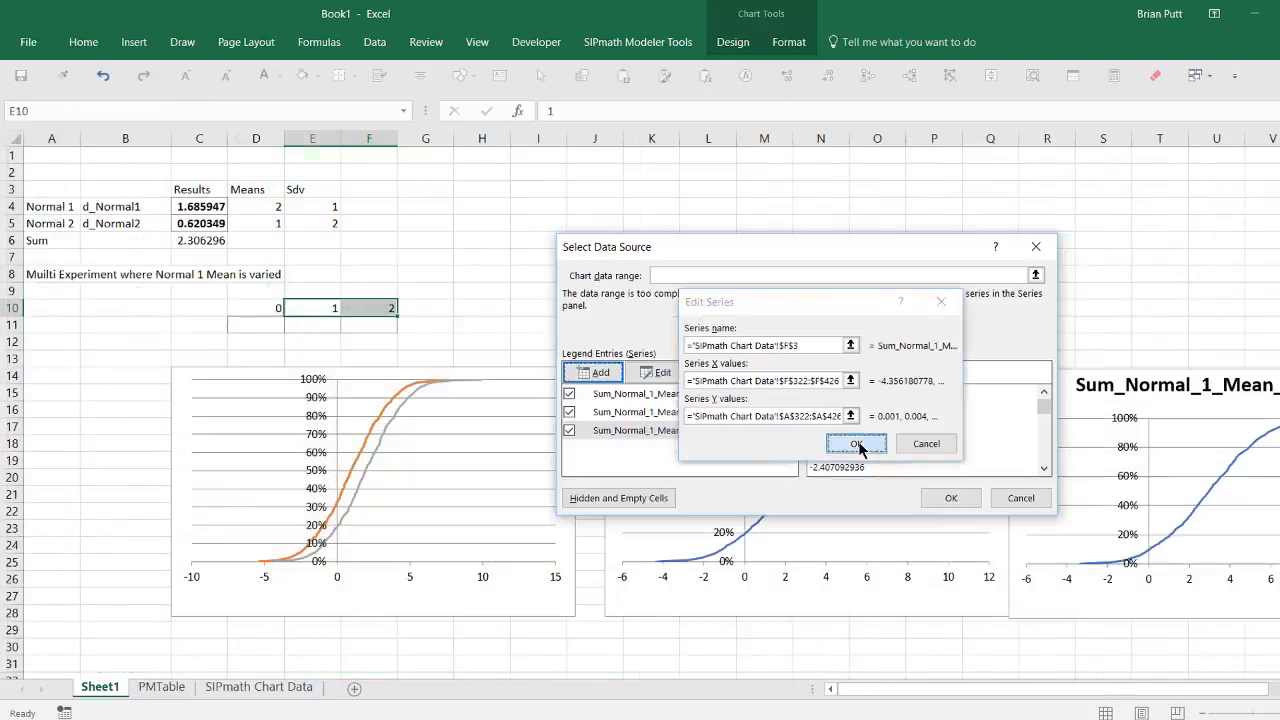
left_click(966, 502)
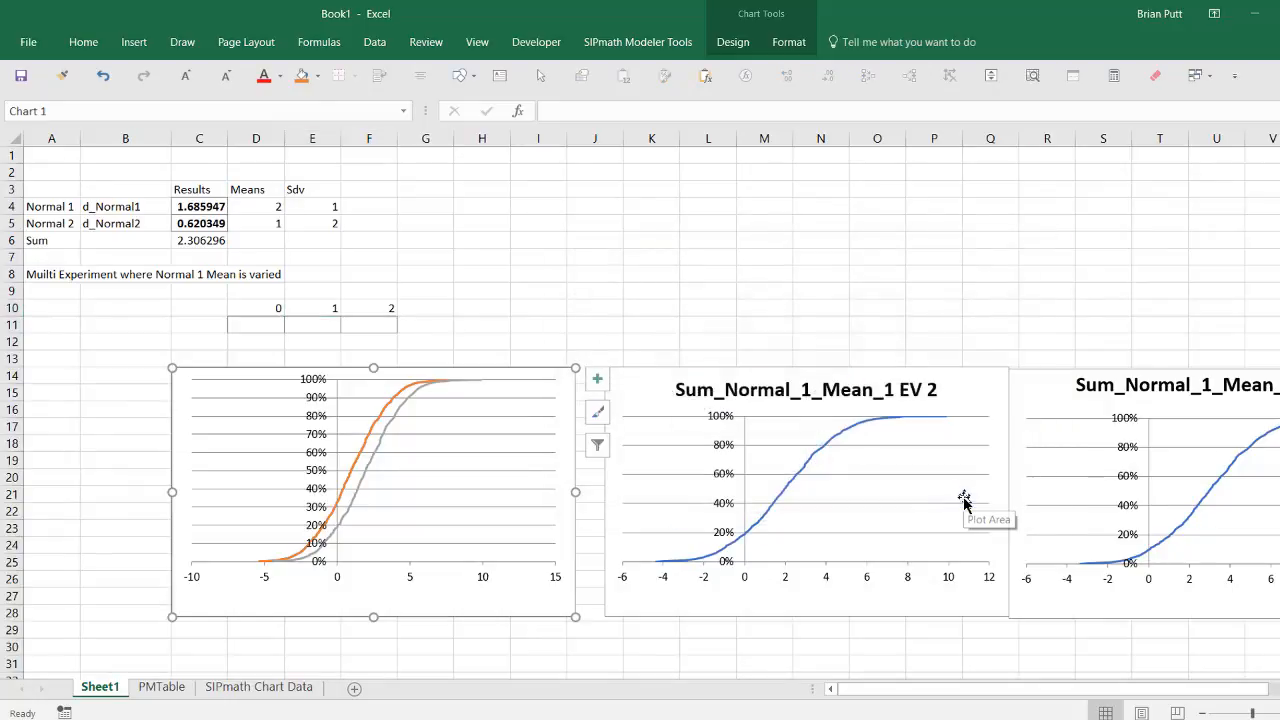
Step: Check the orange curve's SERIES formula, then return to the SIPmath Chart Data sheet
left_click(381, 423)
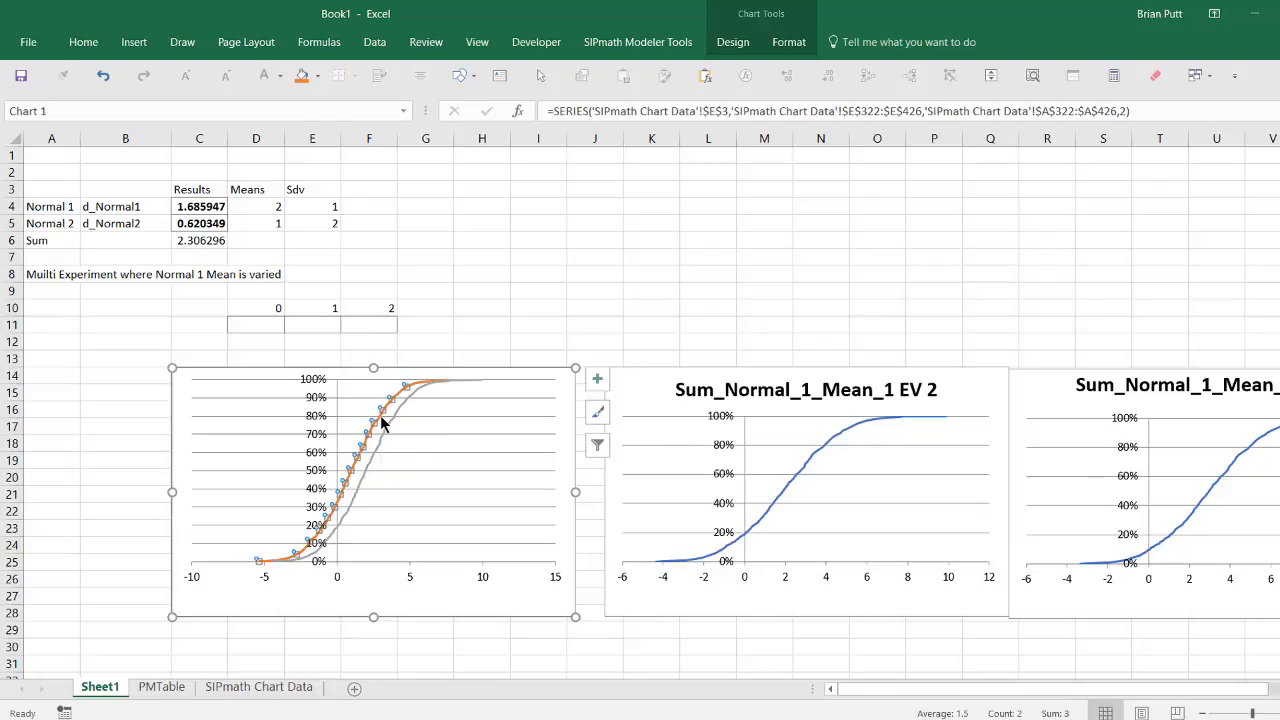
left_click(494, 372)
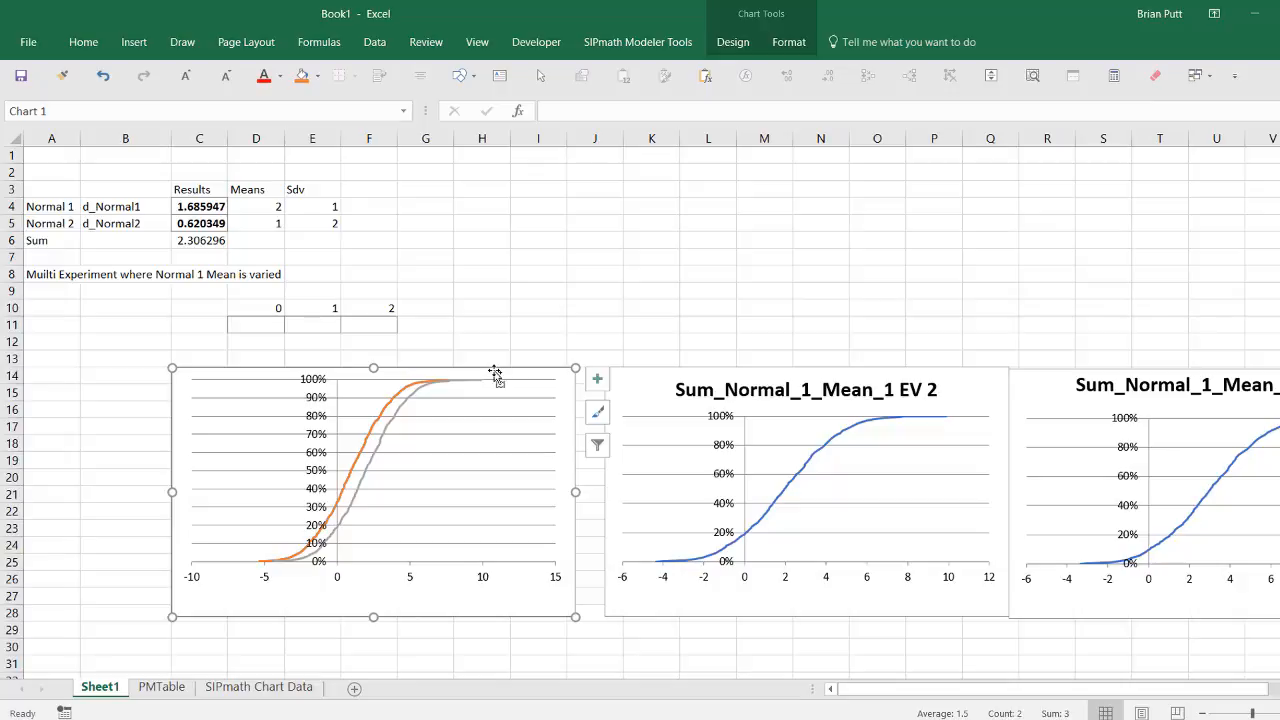
left_click(232, 690)
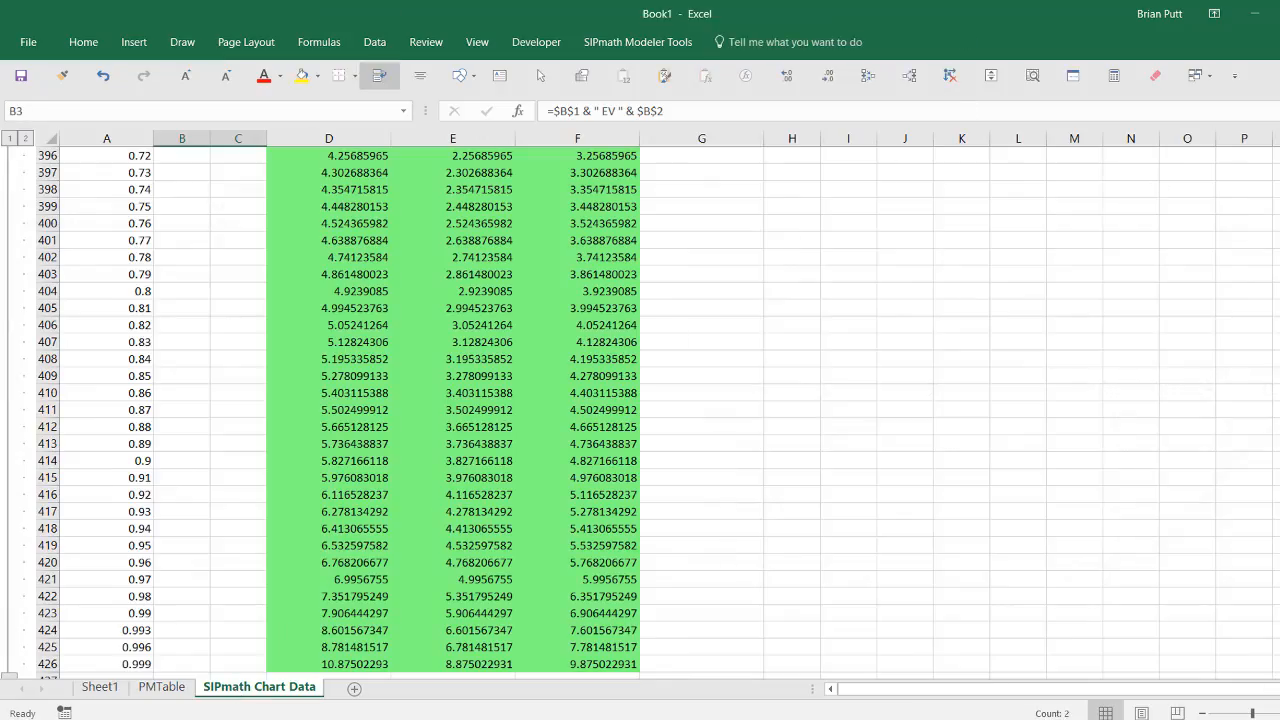
Step: Paste a copy of the combined chart at cell H323 on SIPmath Chart Data
scroll(450, 410, "up", 20)
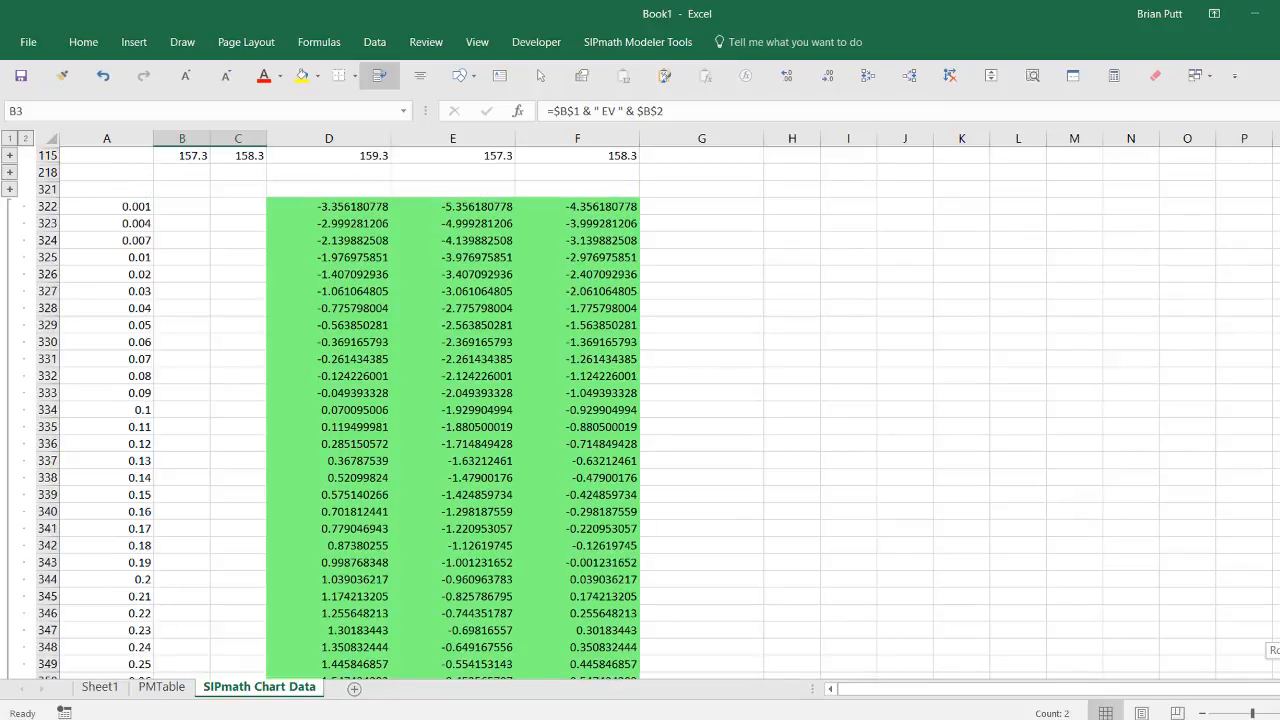
left_click(787, 220)
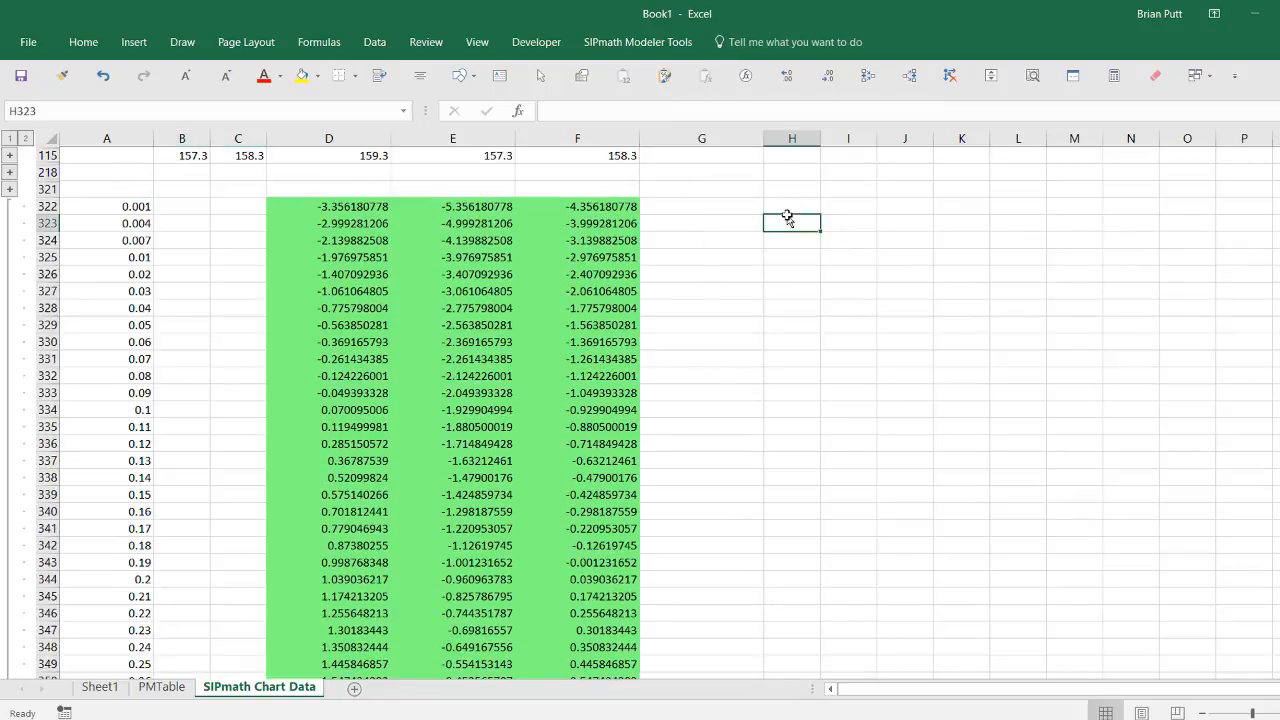
key("ctrl+v")
Step: Repoint the copied chart's column-E series to take its values from column D
left_click(937, 333)
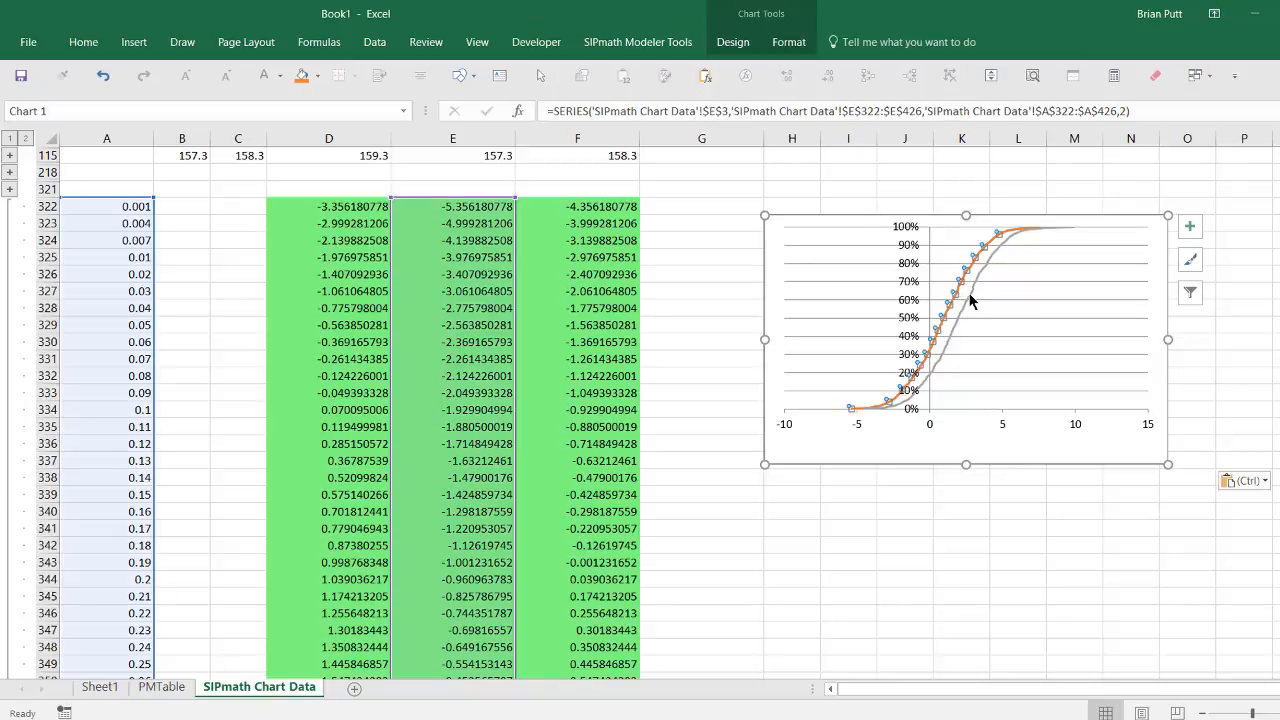
left_click(970, 298)
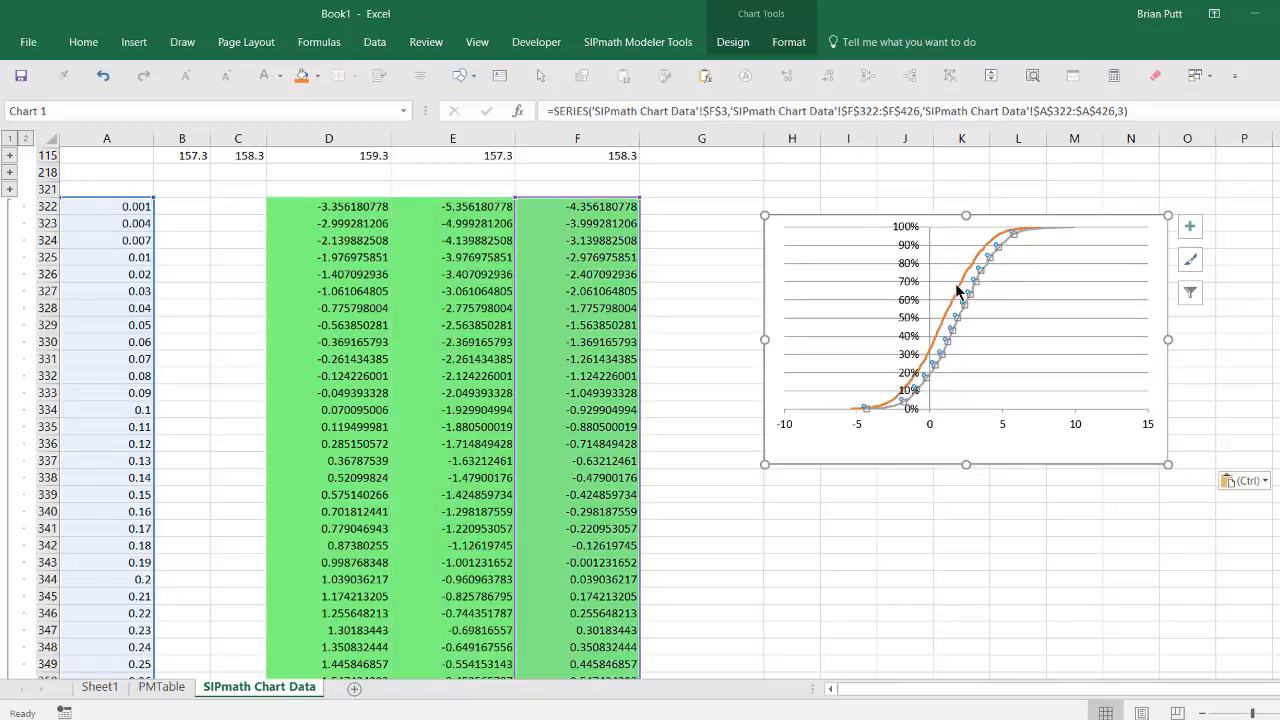
left_click(957, 290)
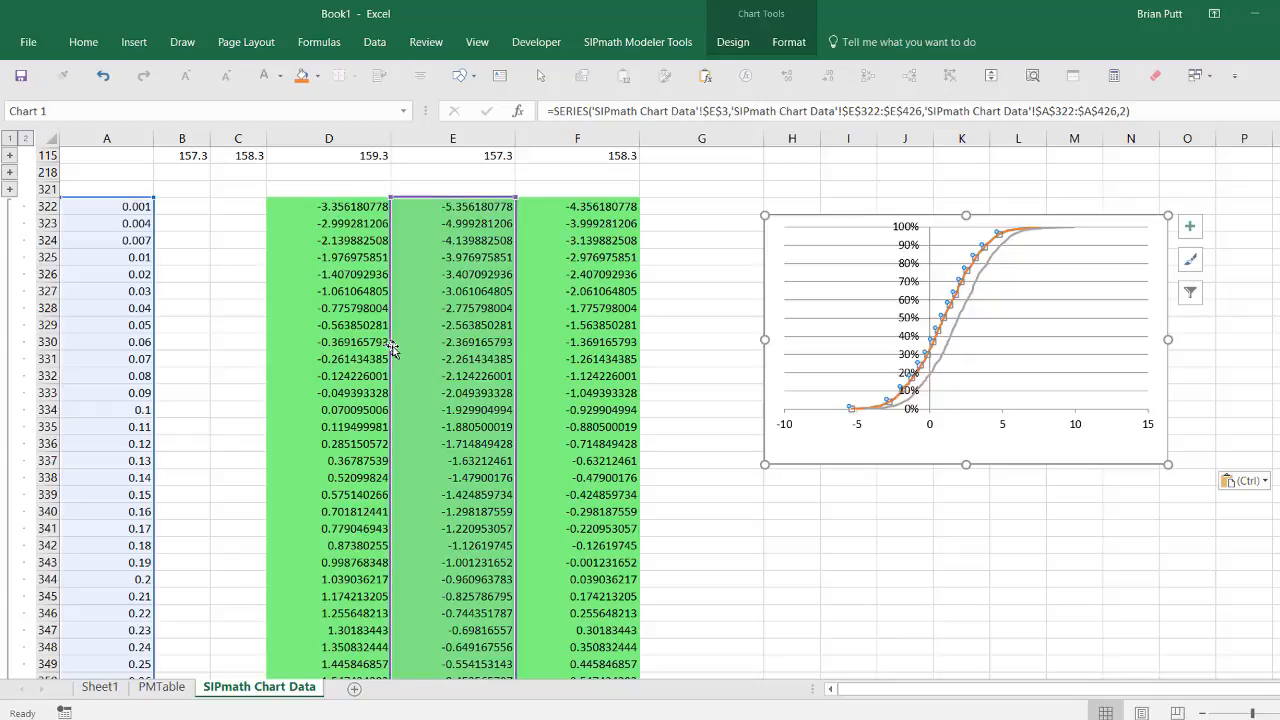
left_click_drag(392, 347, 371, 349)
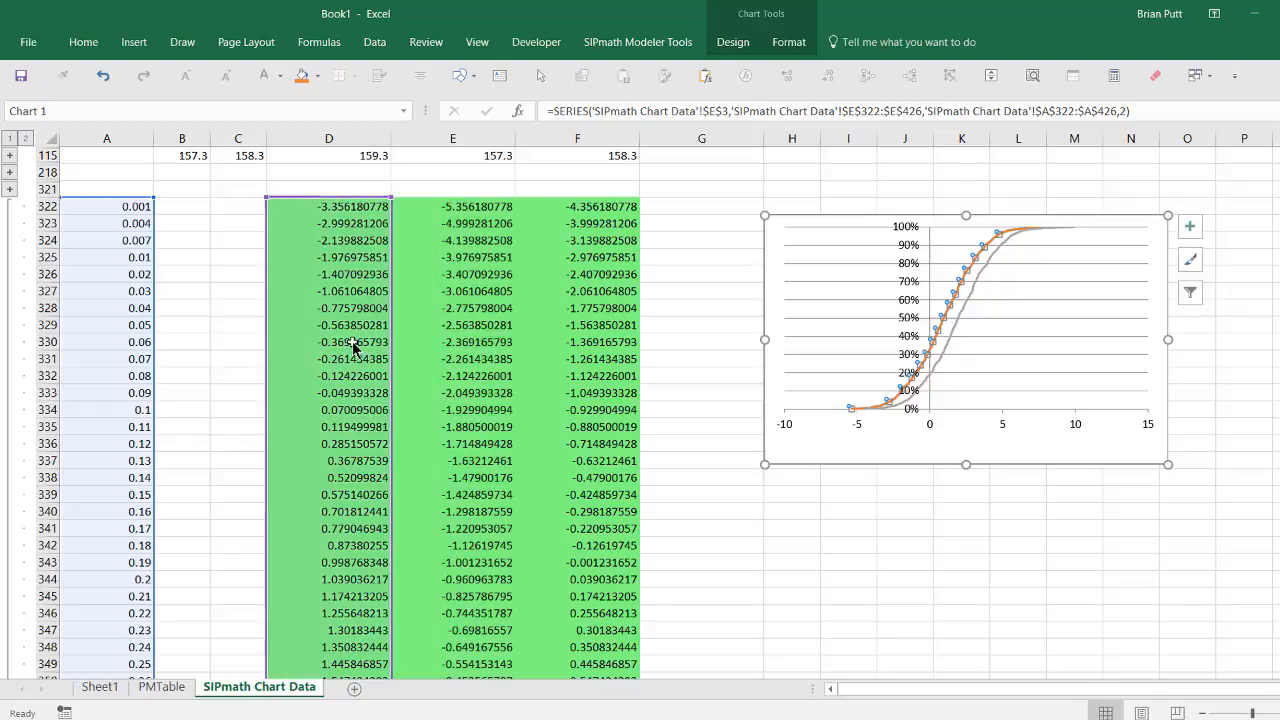
scroll(375, 376, "up", 4)
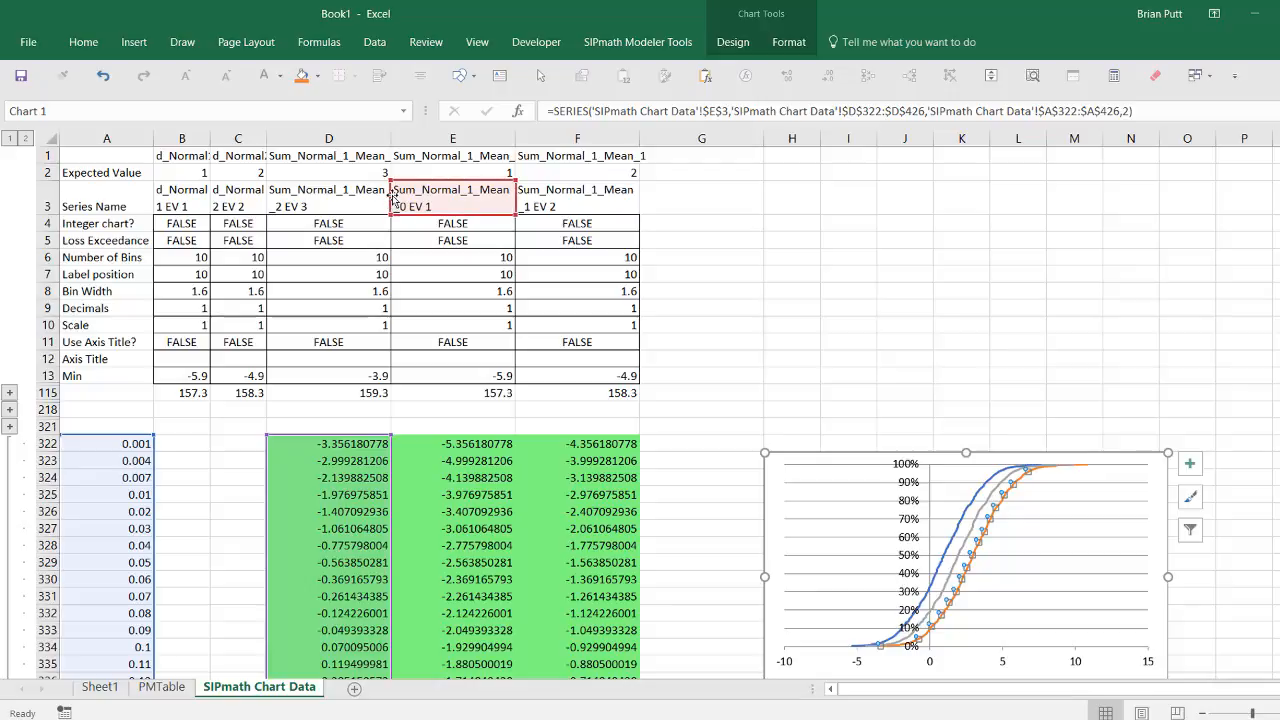
Step: Name the shifted series from D3 (Sum_Normal_1_Mean_2 EV 3) and add a chart legend
left_click_drag(393, 203, 270, 203)
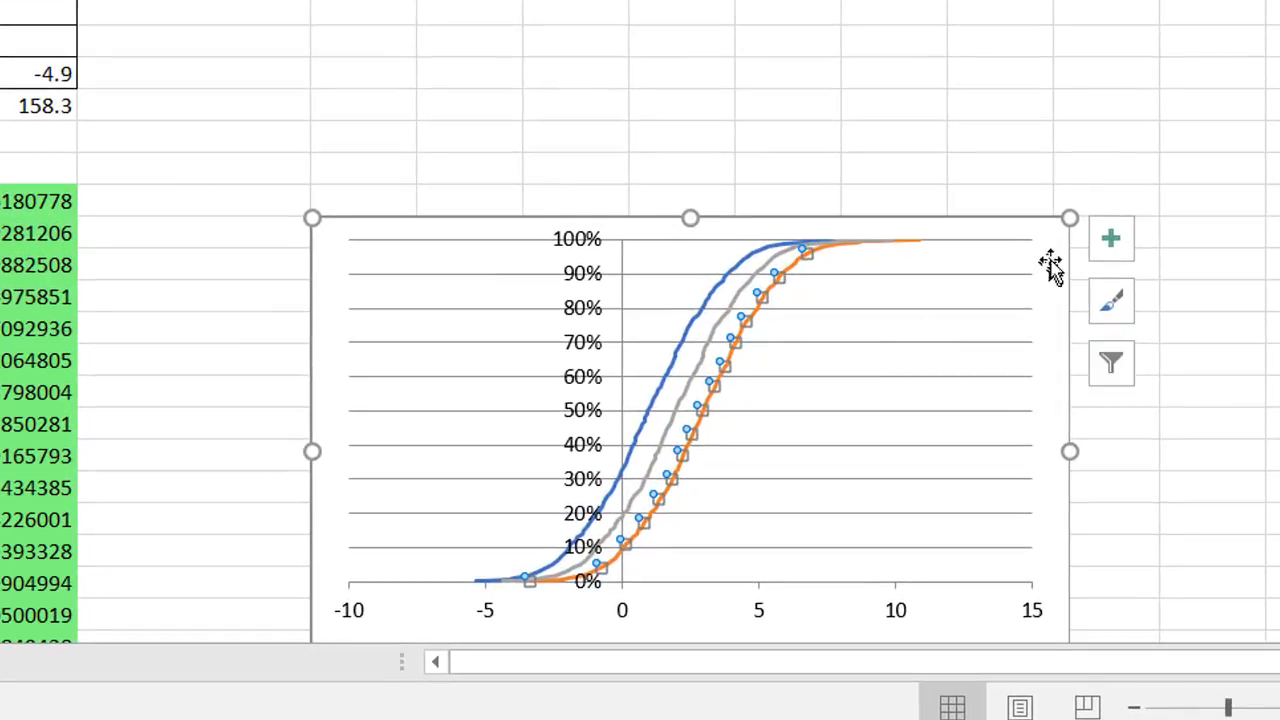
left_click(1119, 245)
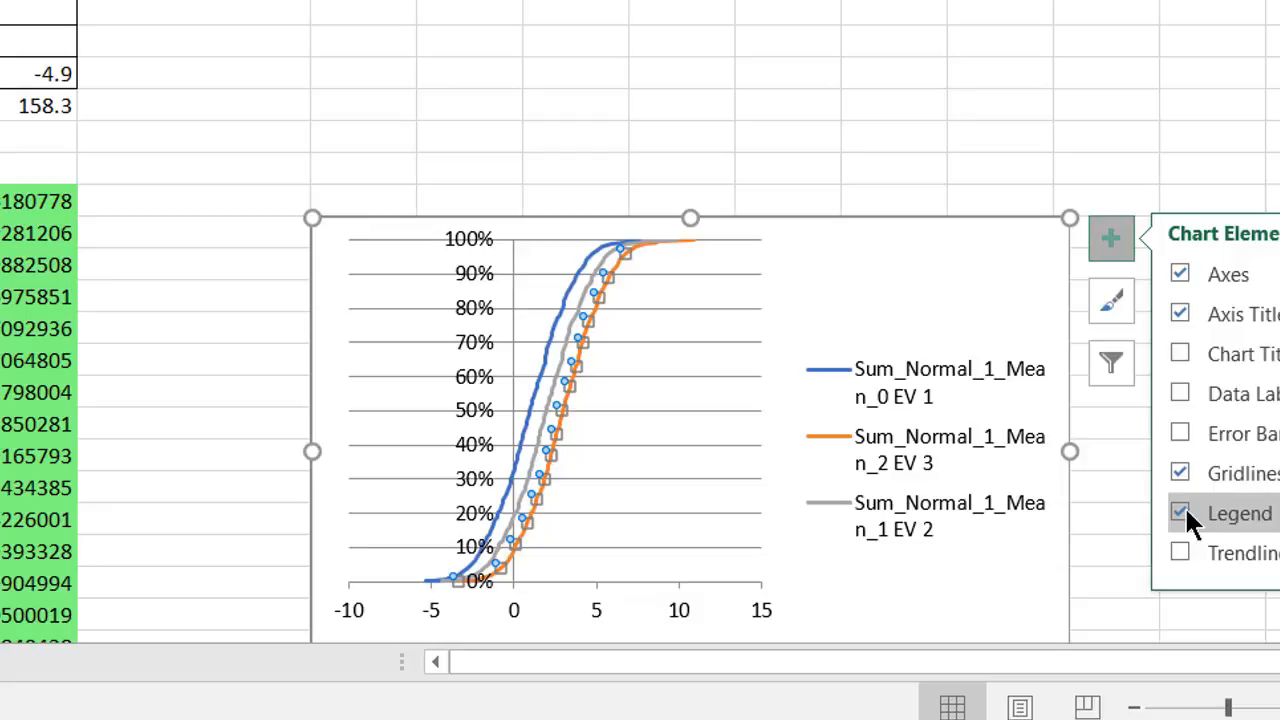
left_click(1022, 323)
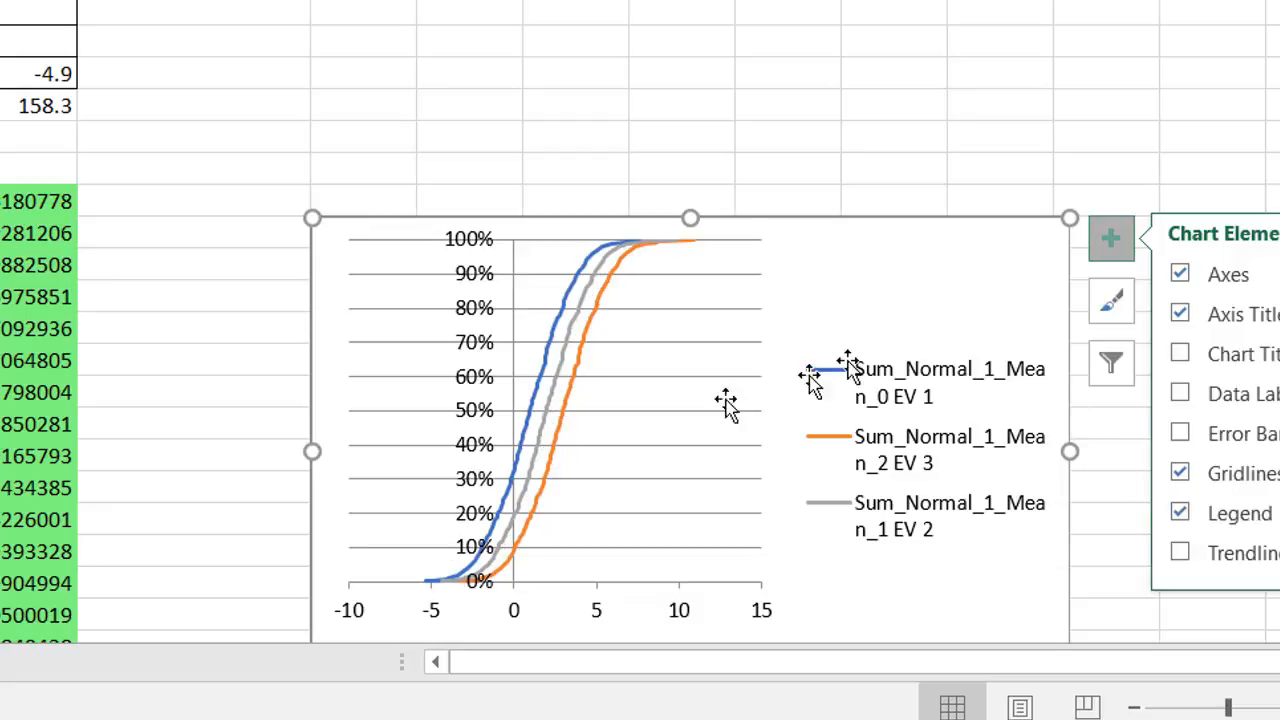
Step: Widen the copied chart's plot area toward the legend
left_click(713, 411)
left_click(738, 435)
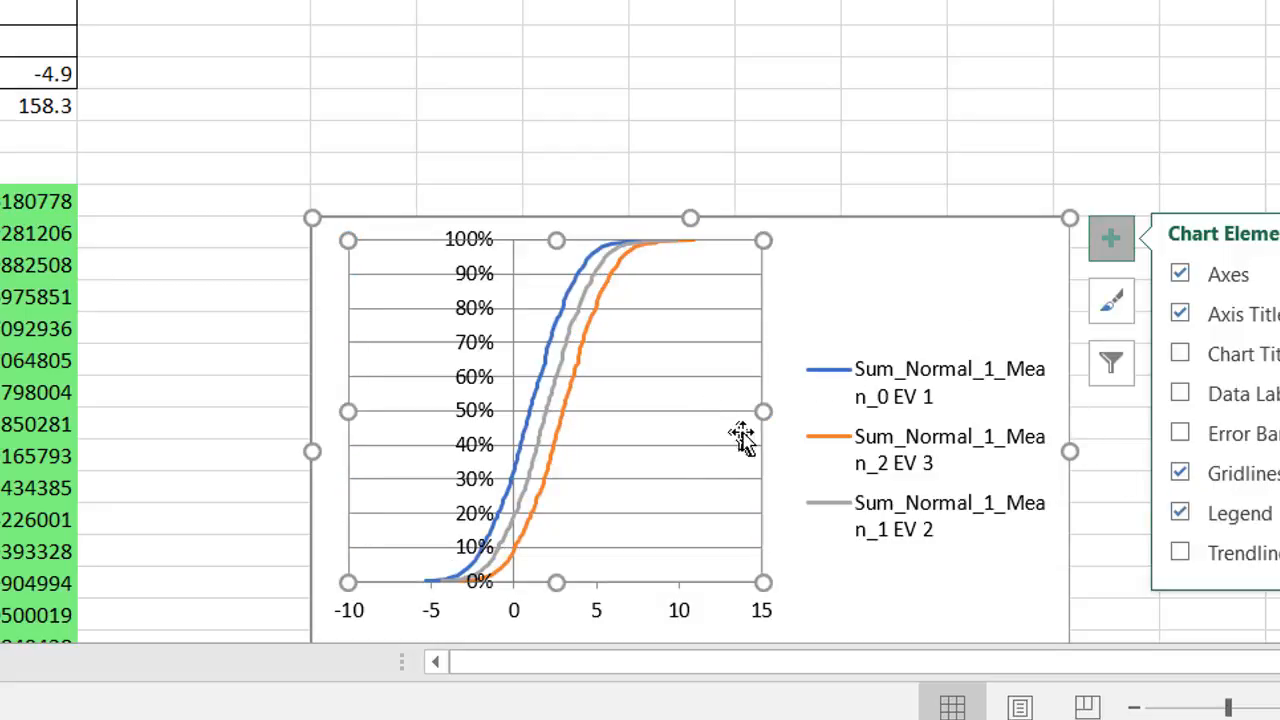
left_click_drag(760, 412, 1040, 425)
left_click(1197, 328)
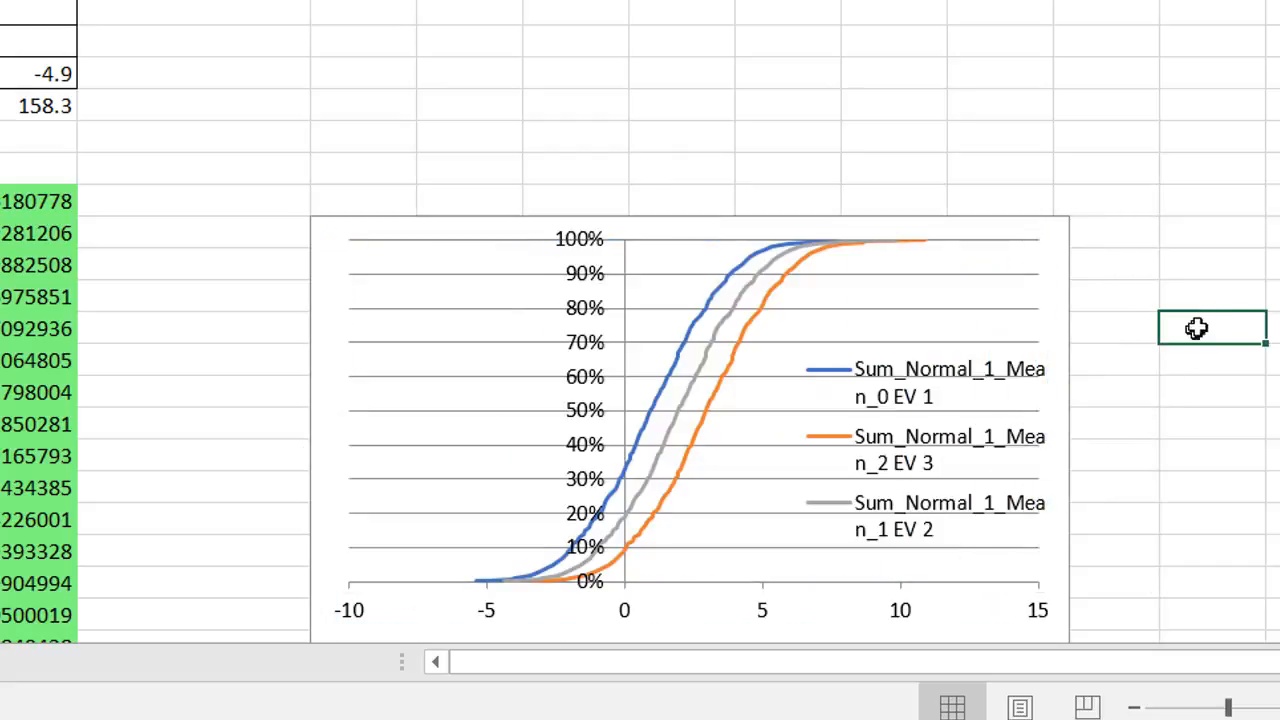